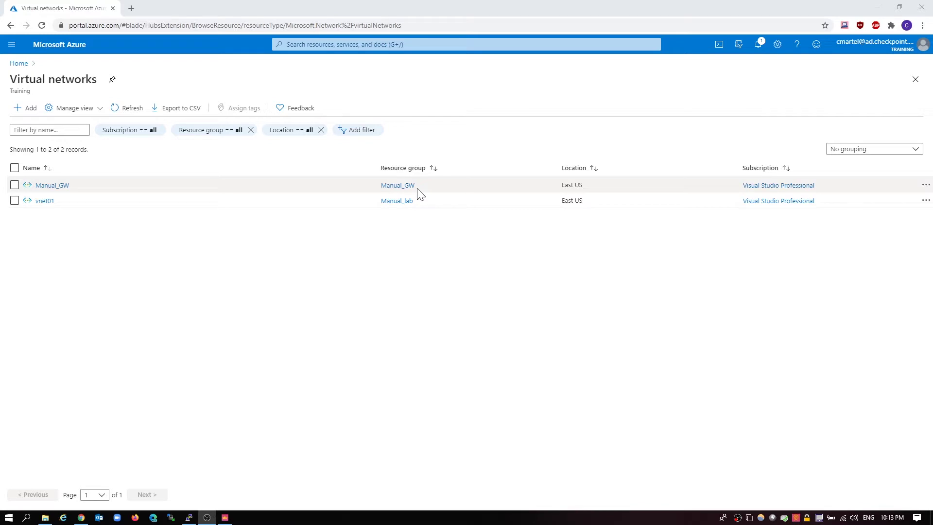
Open vnet01 from the Virtual networks list in a new browser tab
left_click(50, 203, "ctrl")
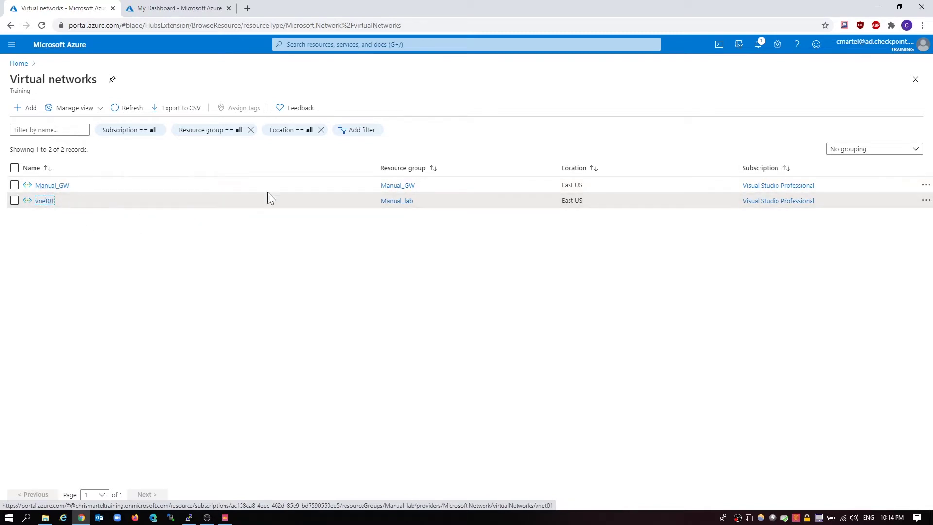
Check vnet01's Management subnet 10.0.0.0/24, dismiss the credit notice, and go back to Home
left_click(179, 11)
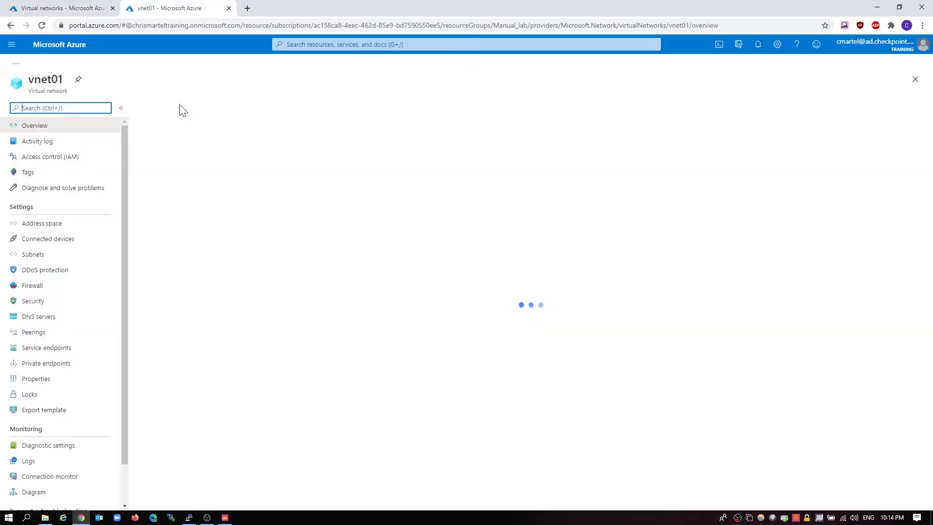
left_click(60, 261)
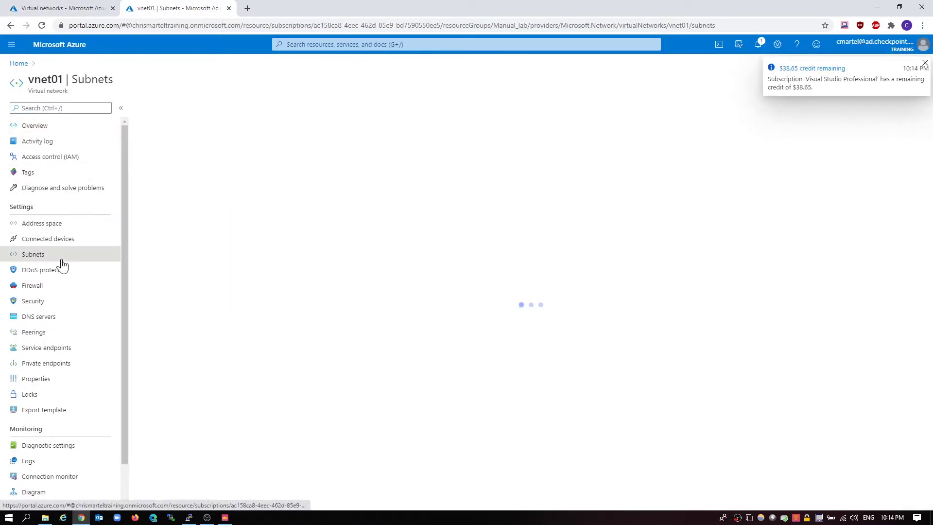
left_click(923, 64)
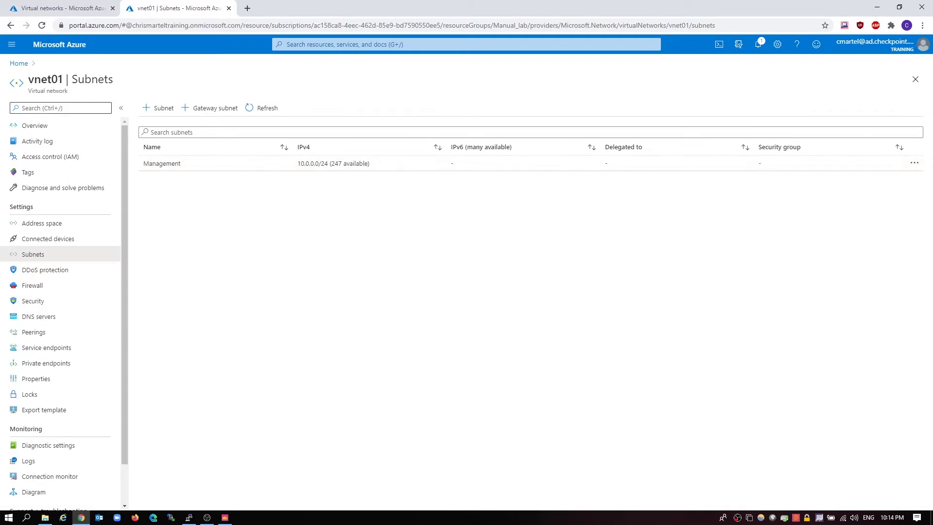
left_click(18, 64)
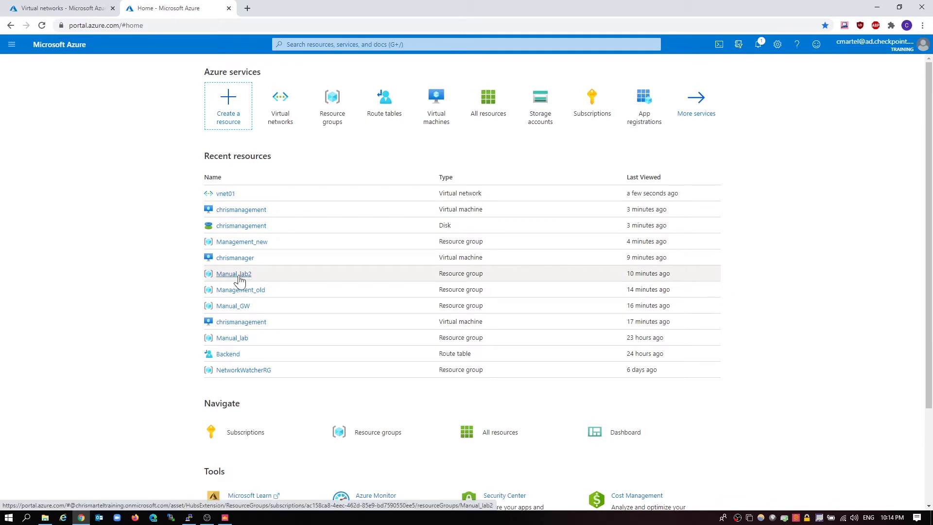
Open the chrismanager VM in Manual_lab2, note private IP 10.0.0.4, and show its Networking page
left_click(240, 276)
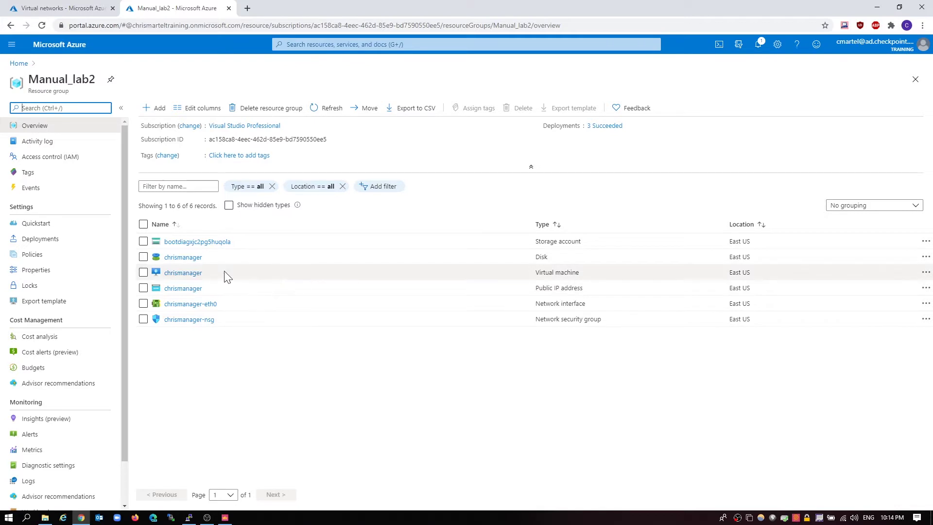
left_click(182, 273)
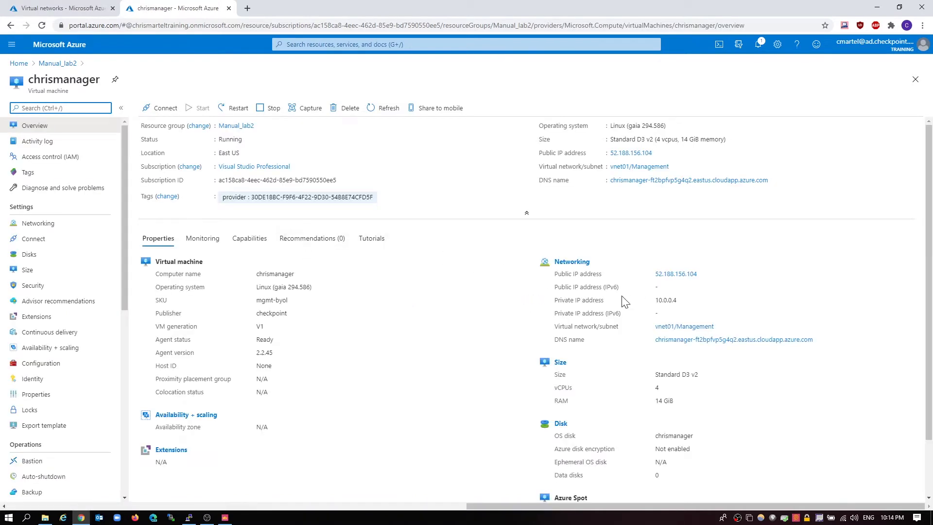
left_click_drag(554, 301, 680, 304)
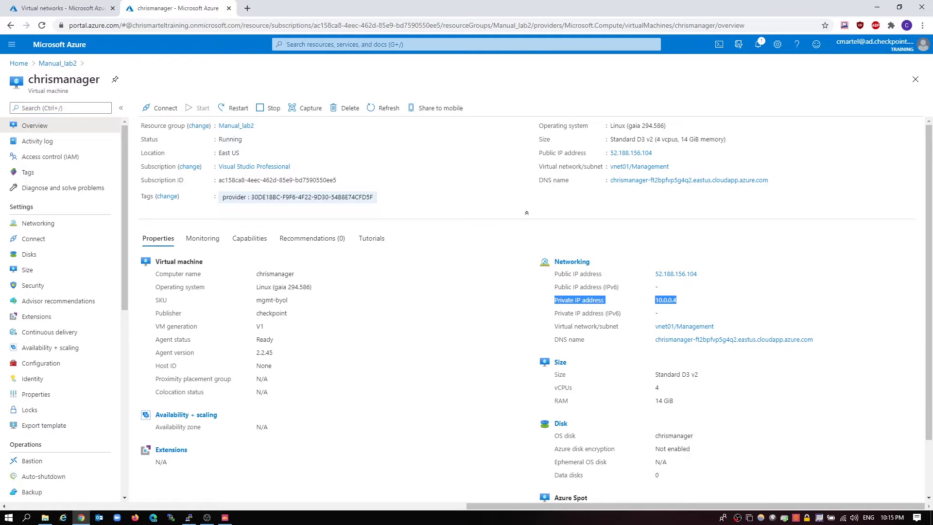
left_click(682, 302)
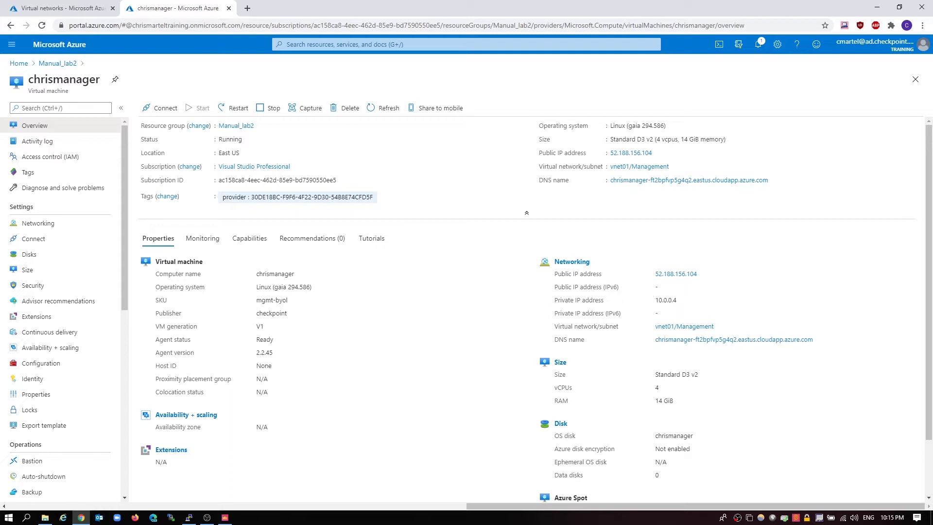
left_click(39, 224)
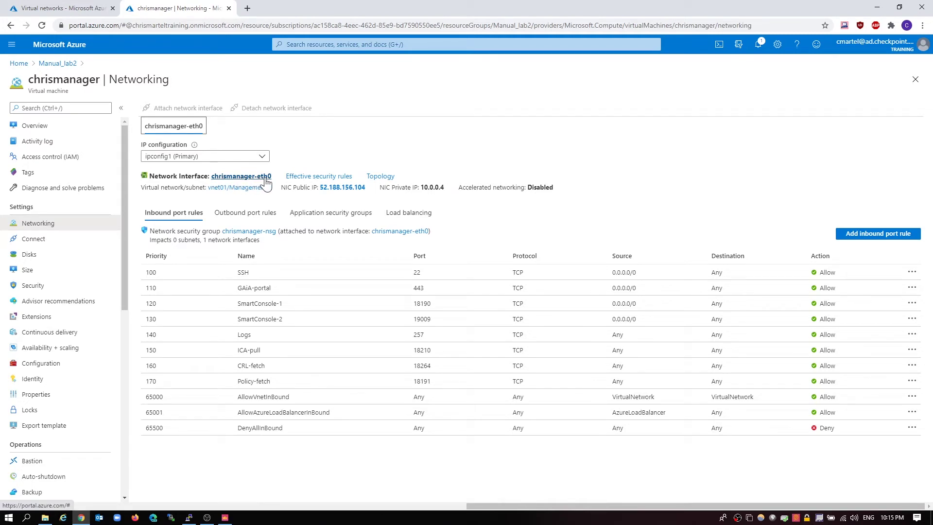
Note the NIC public IP 52.188.156.104, then return to the chrismanager Overview
left_click_drag(445, 188, 317, 190)
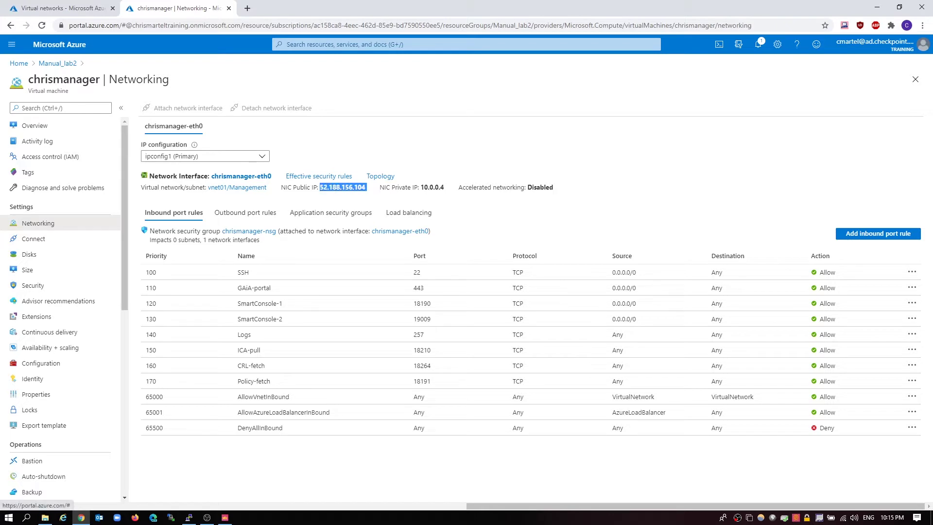
left_click(318, 191)
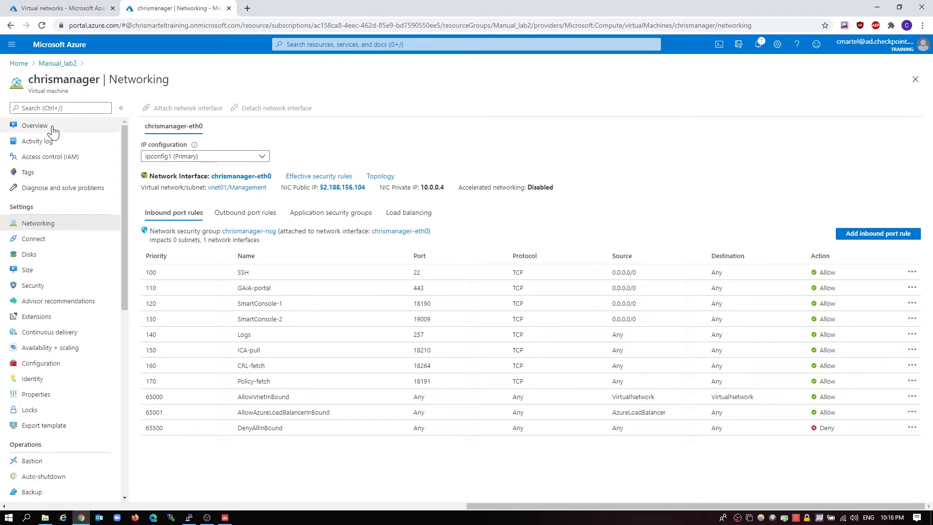
left_click(37, 126)
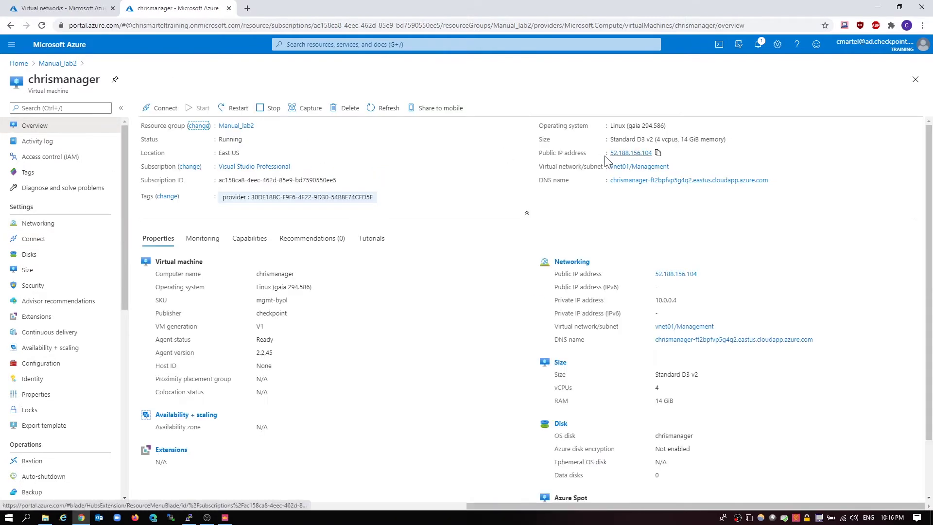
SSH into 52.188.156.104 with PuTTY, accept the host key, and log in as admin
left_click(658, 153)
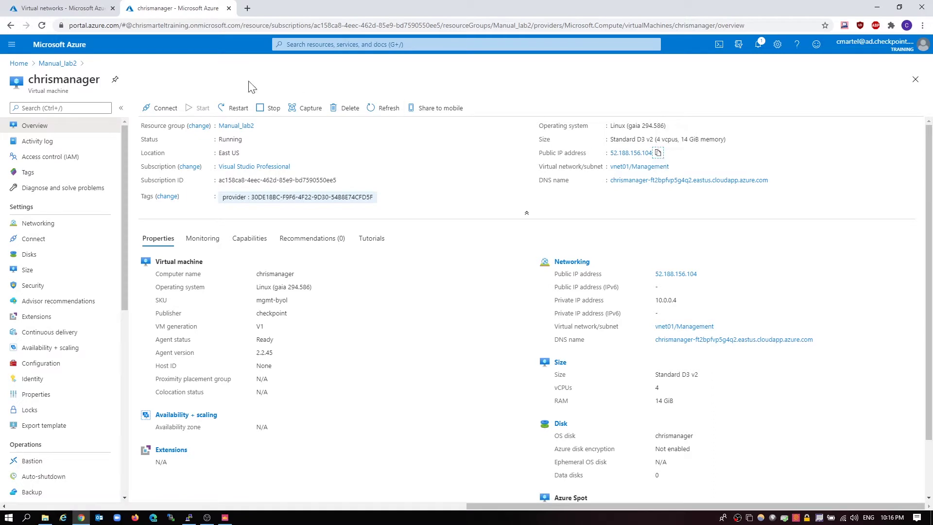
left_click(188, 517)
key("ctrl+v")
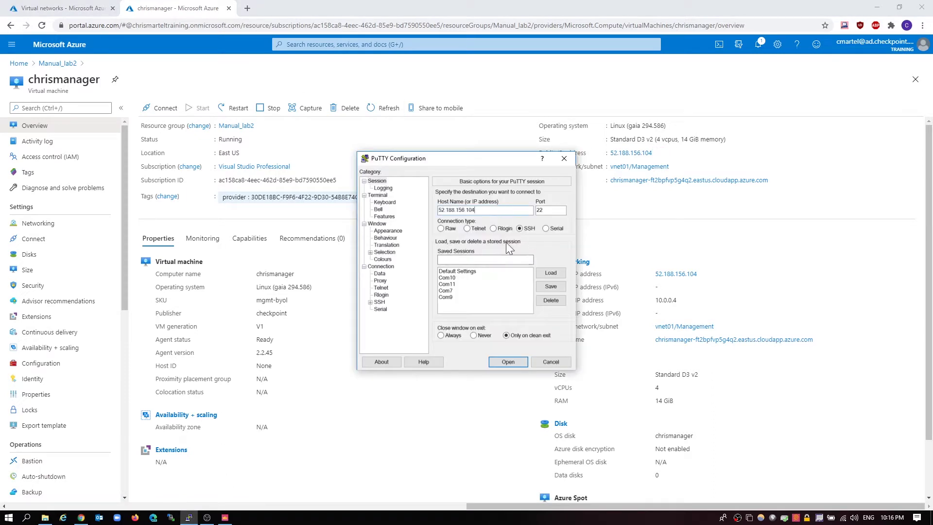
left_click(508, 362)
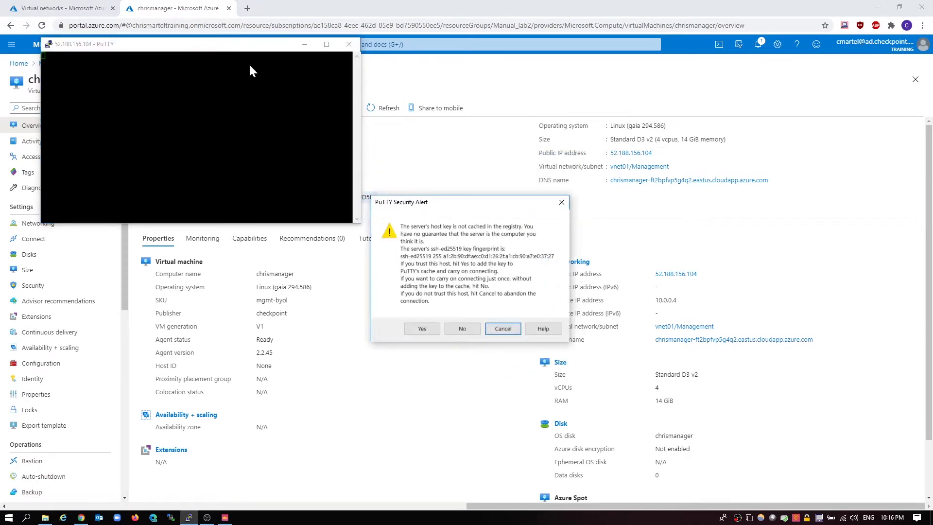
left_click(429, 331)
left_click_drag(127, 48, 422, 161)
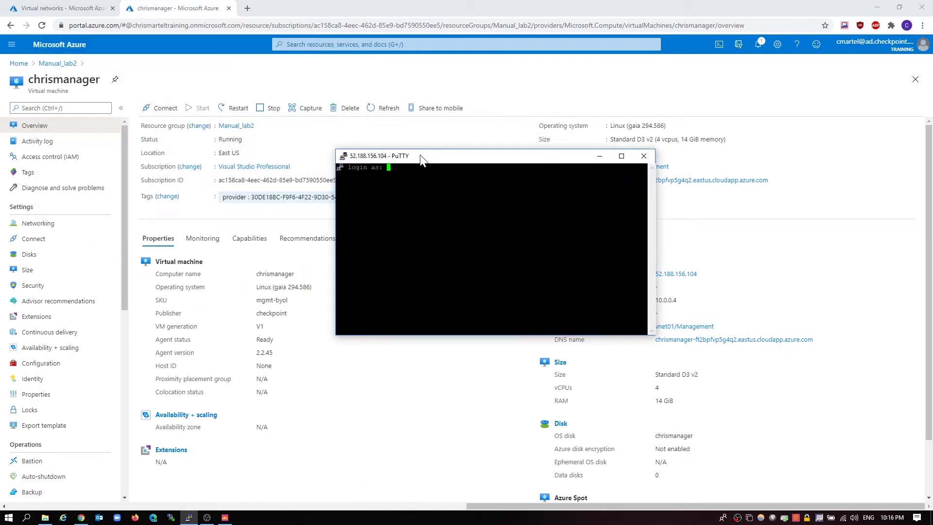
type("admin")
key("Return")
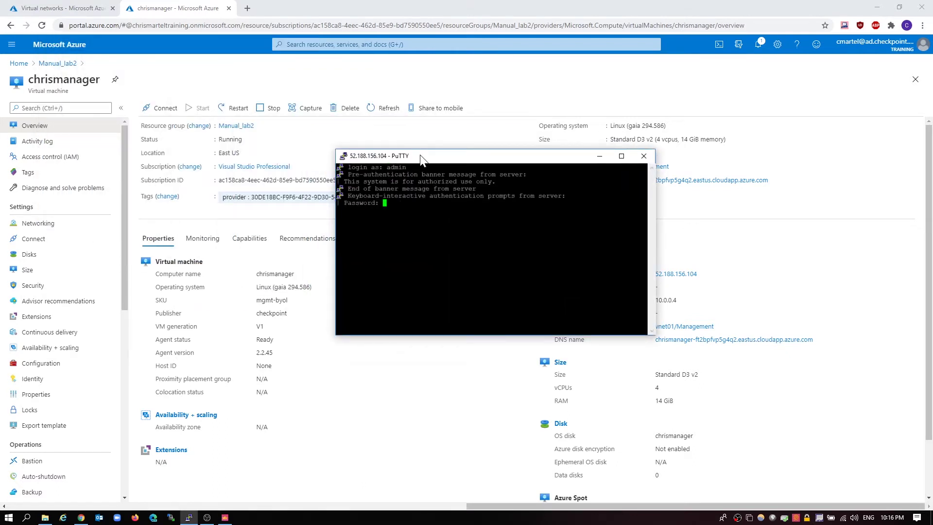
key("Return")
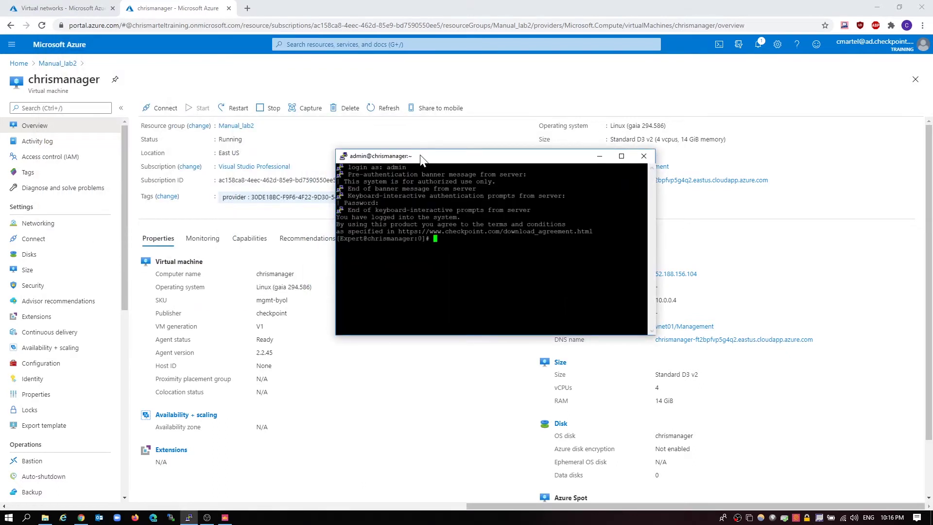
Change into $FWDIR/bin/upgrade_tools and type the ./migrate export command
type("cd $FWDIR/bin?")
key("BackSpace")
type("/upgrade_tool")
key("Tab")
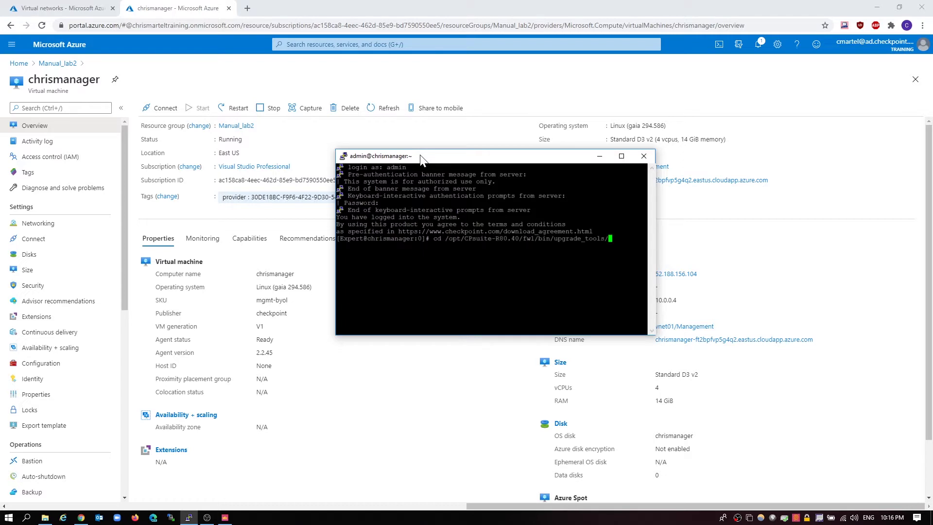
key("Return")
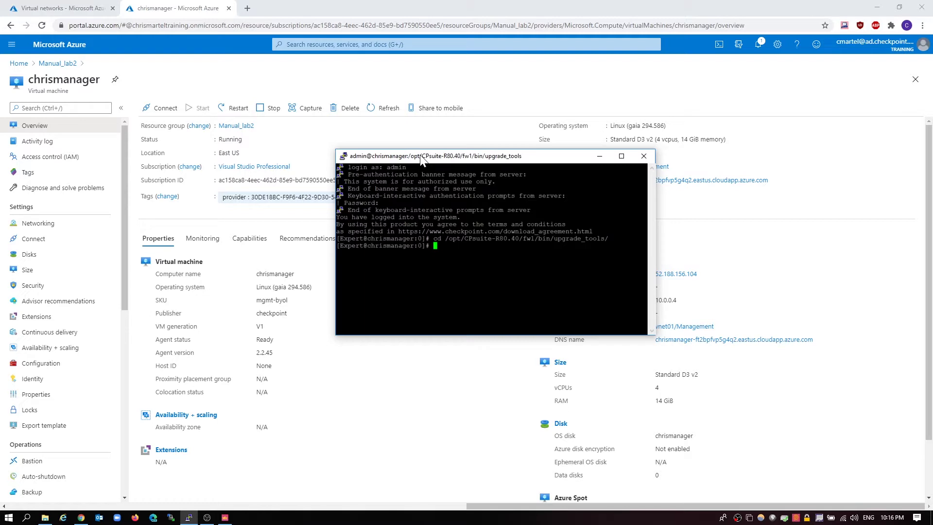
type("./")
type("migrate export")
left_click_drag(414, 157, 347, 177)
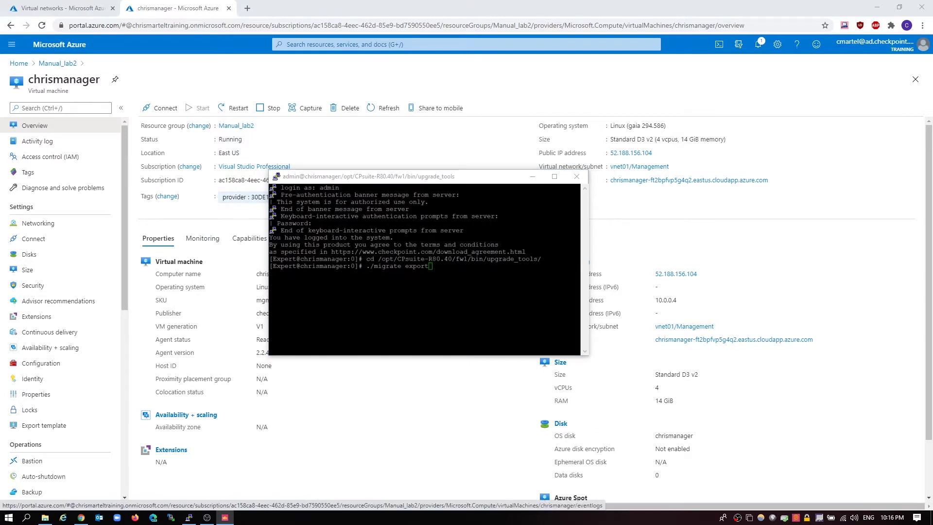
left_click_drag(0, 199, 514, 155)
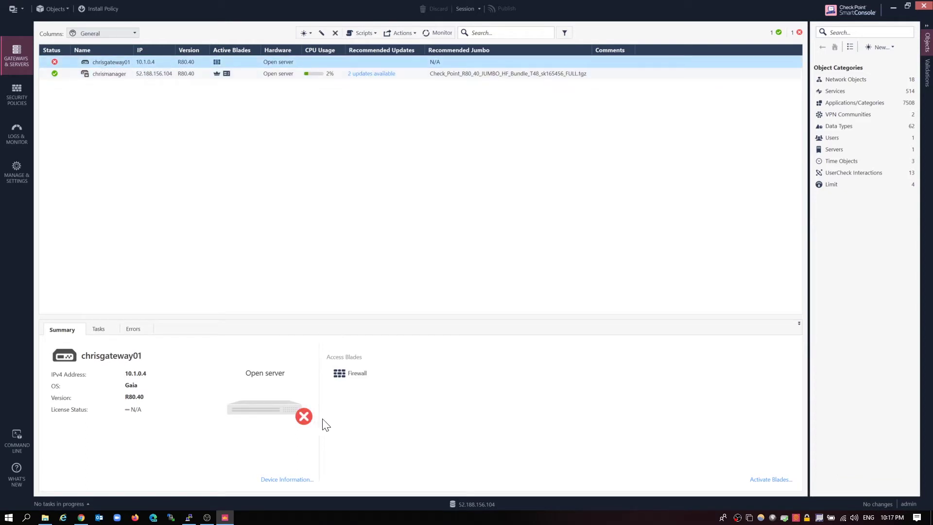
Review chrisgateway01's lost connection and the Standard policy in SmartConsole, then return to the browser
mouse_move(302, 415)
left_click(17, 95)
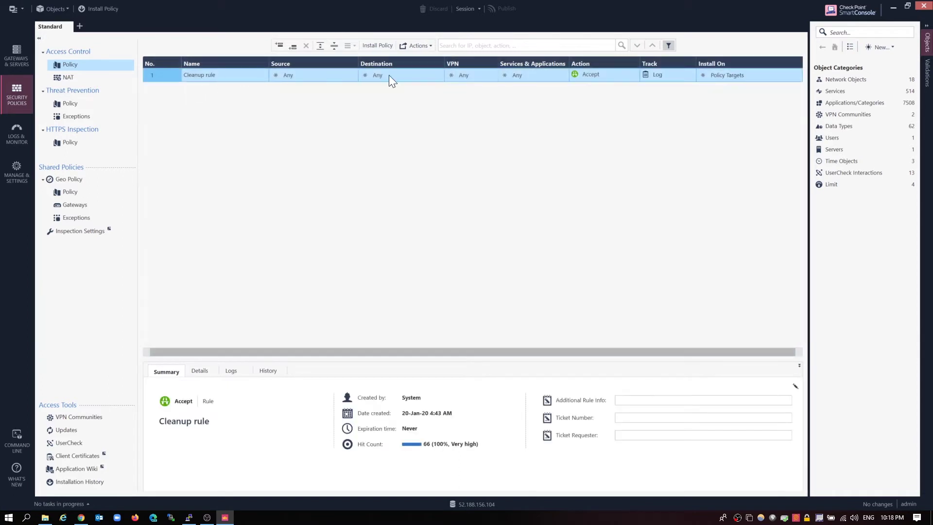
left_click(11, 54)
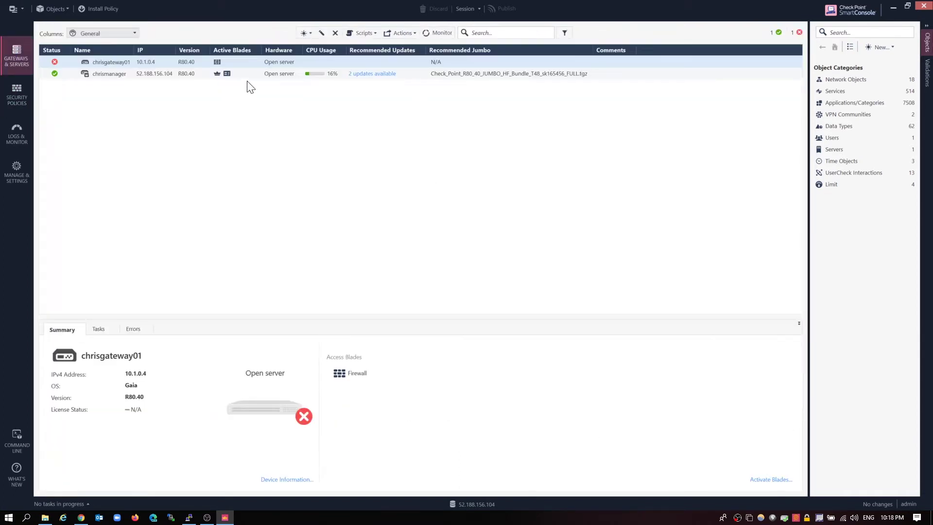
left_click(81, 517)
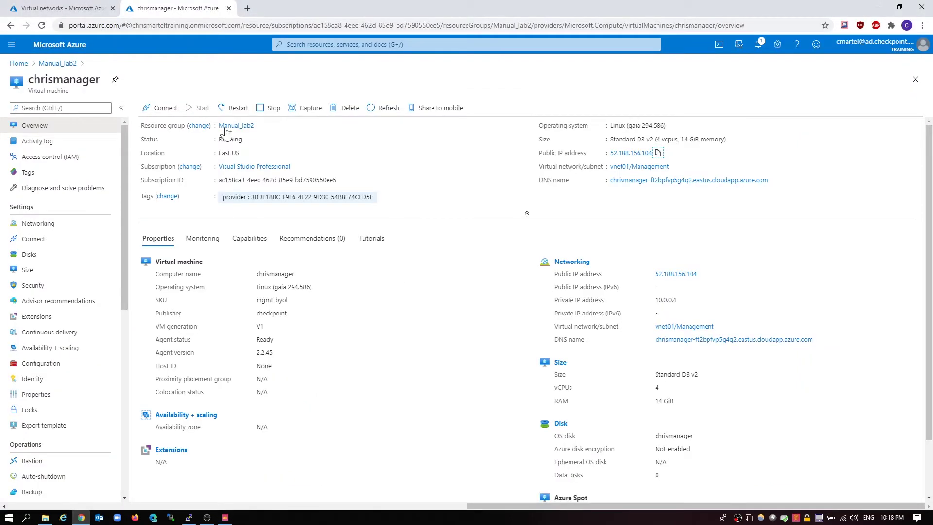
Start the stopped chrisgateway01 VM from the Manual_GW resource group, then bring PuTTY forward
left_click(19, 63)
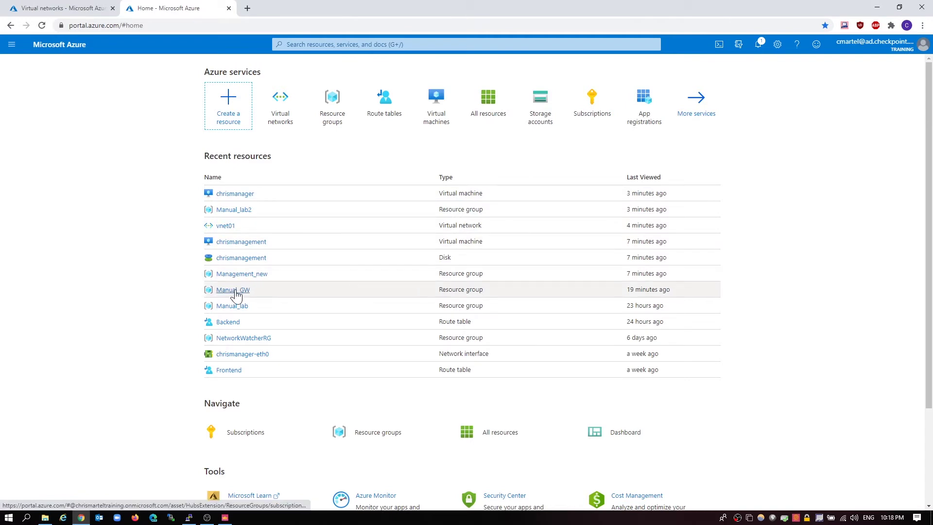
left_click(233, 290)
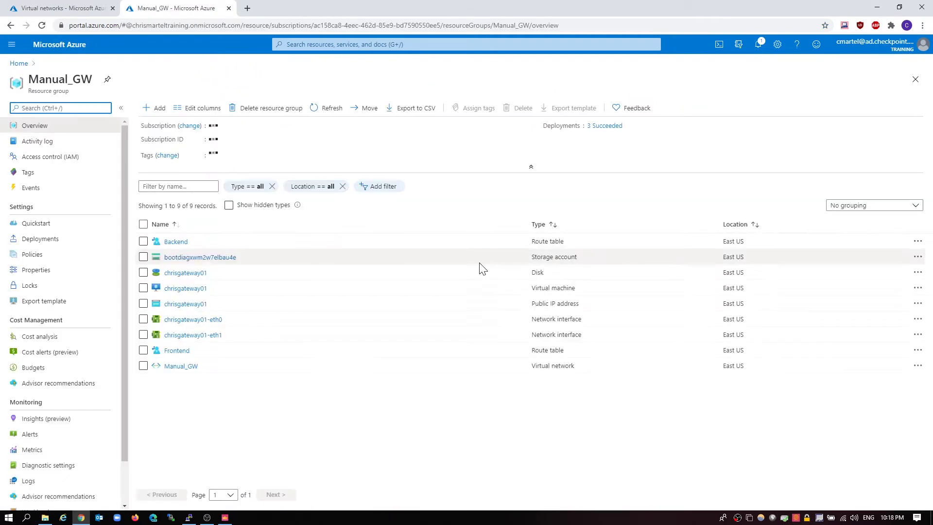
left_click(193, 272)
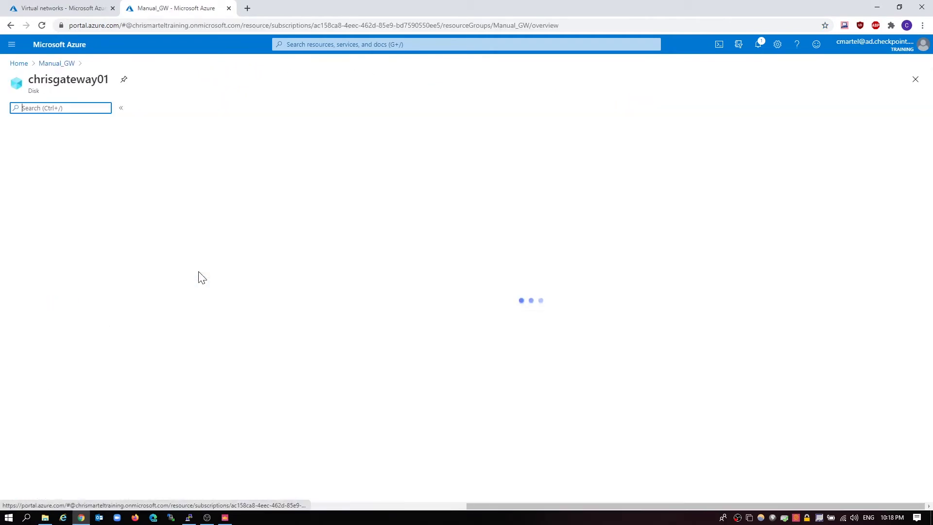
left_click(54, 64)
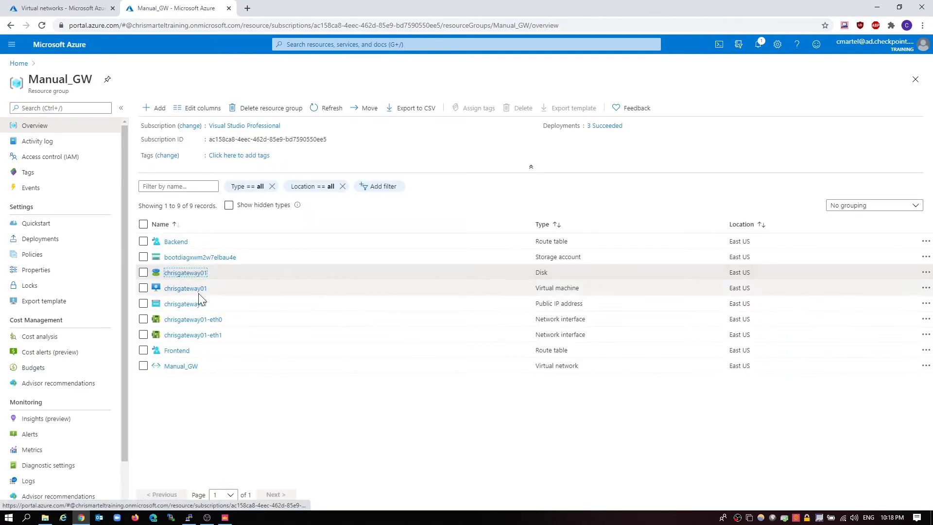
left_click(202, 297)
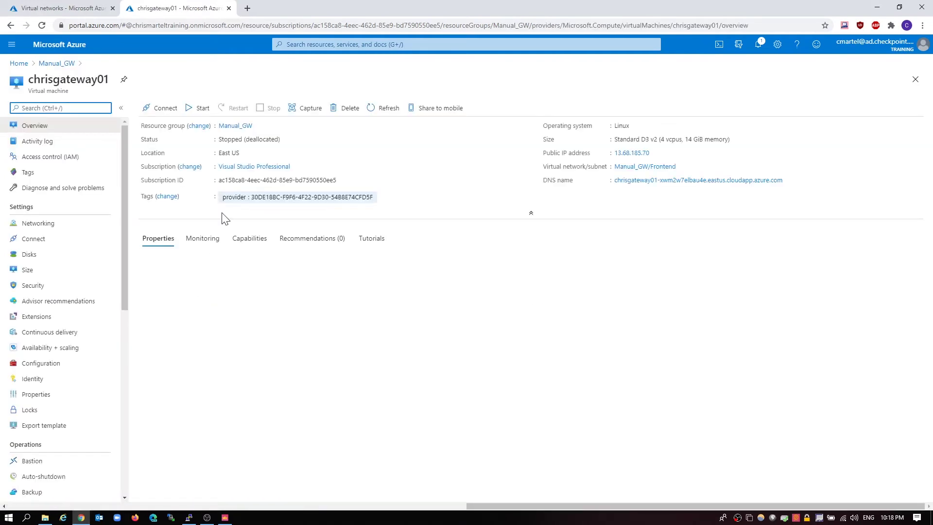
left_click(197, 108)
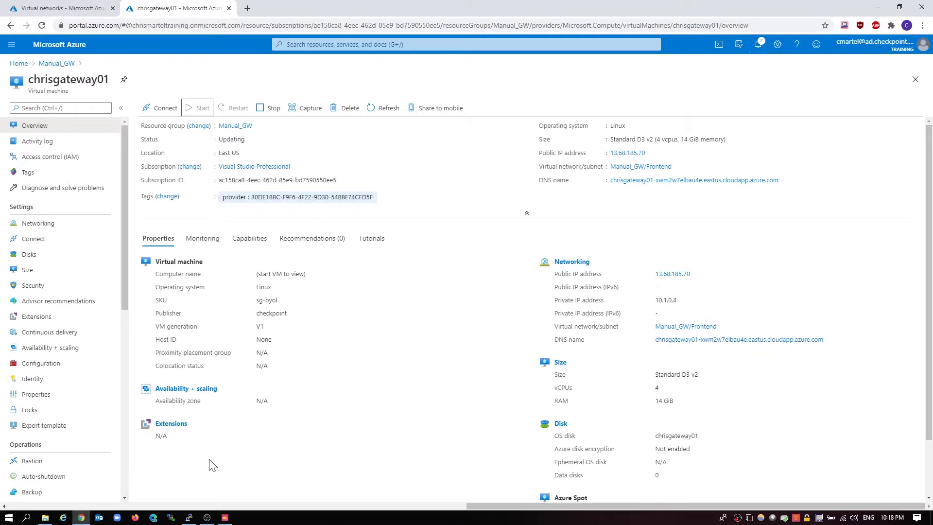
left_click(189, 517)
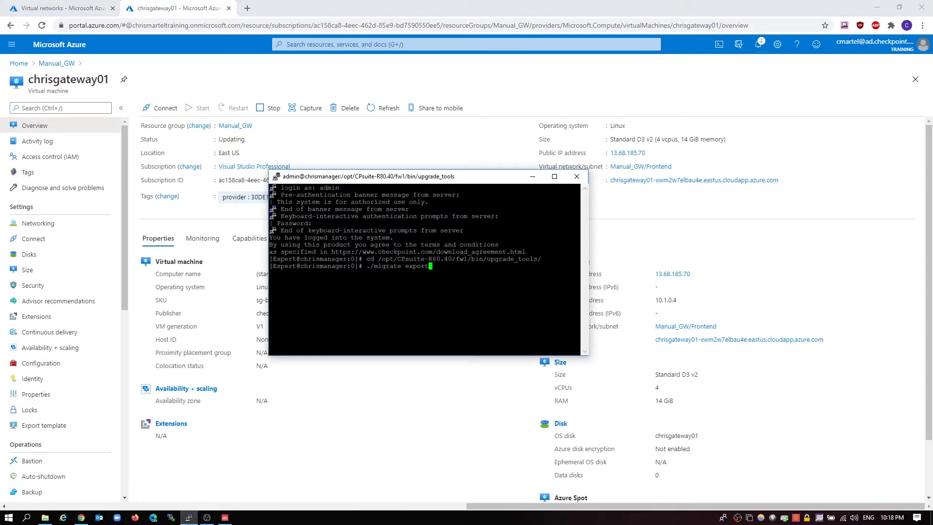
Create a new host object named Test with IPv4 address 1.1.1.1
left_click(225, 517)
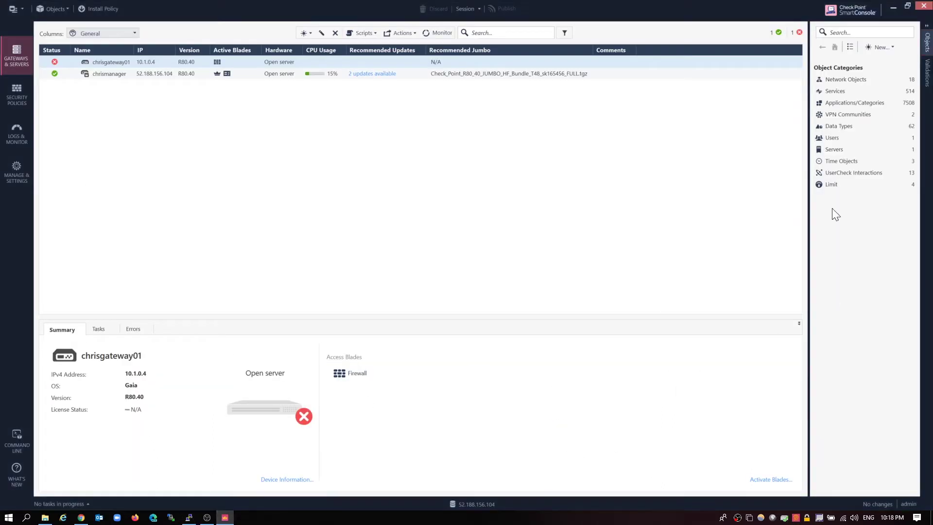
left_click(837, 78)
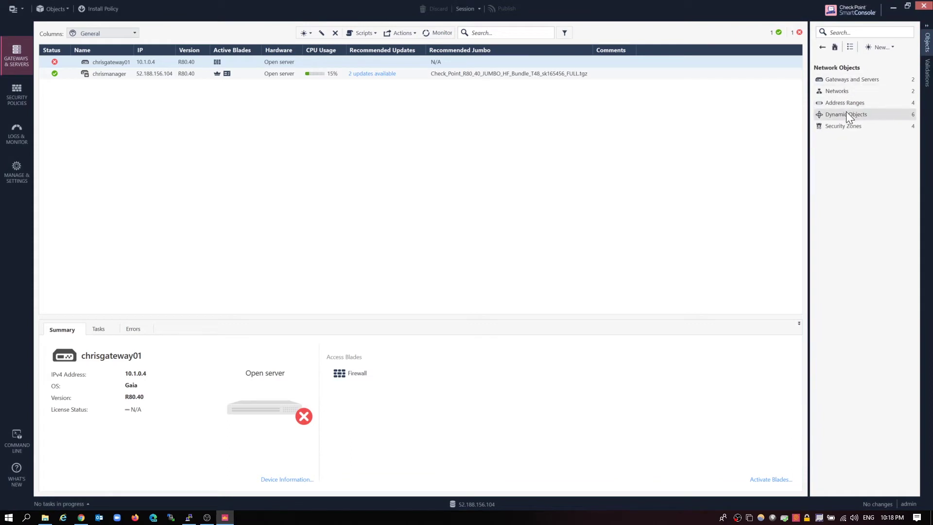
left_click(877, 47)
left_click(878, 72)
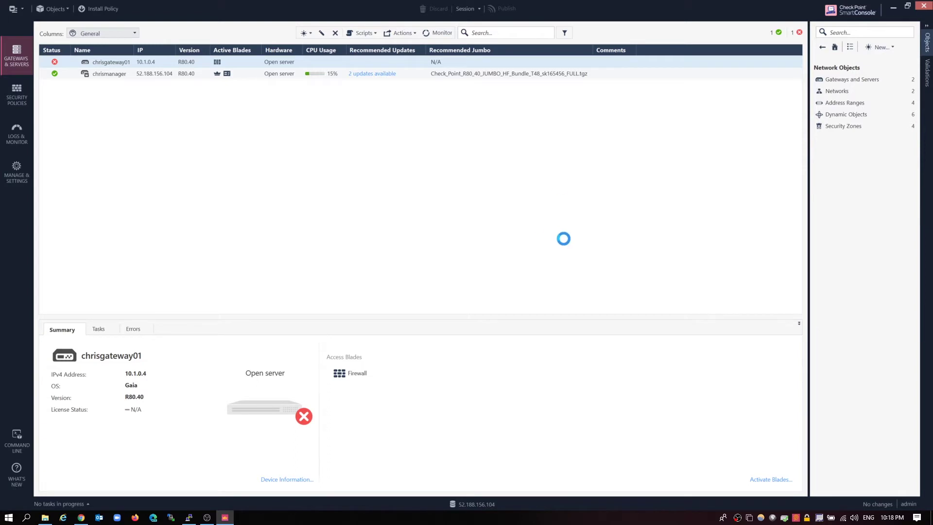
left_click(561, 150)
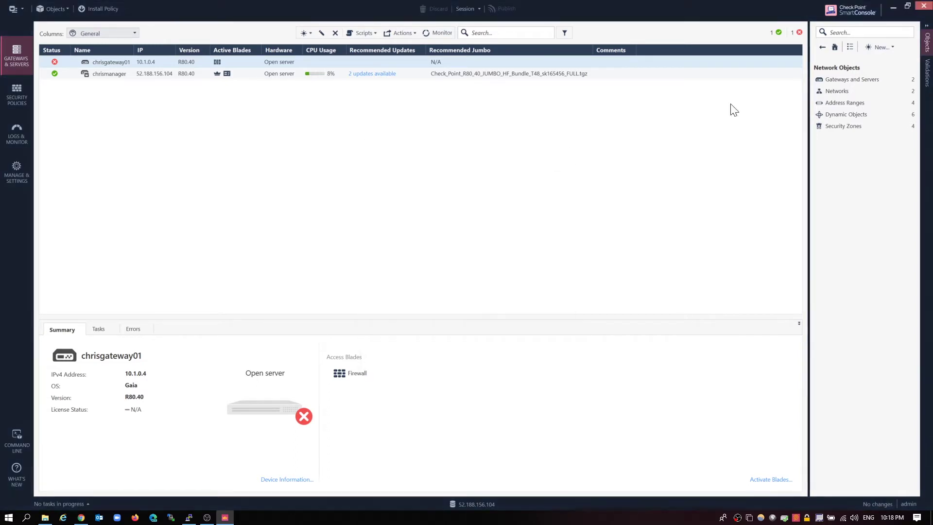
left_click(880, 47)
left_click(881, 59)
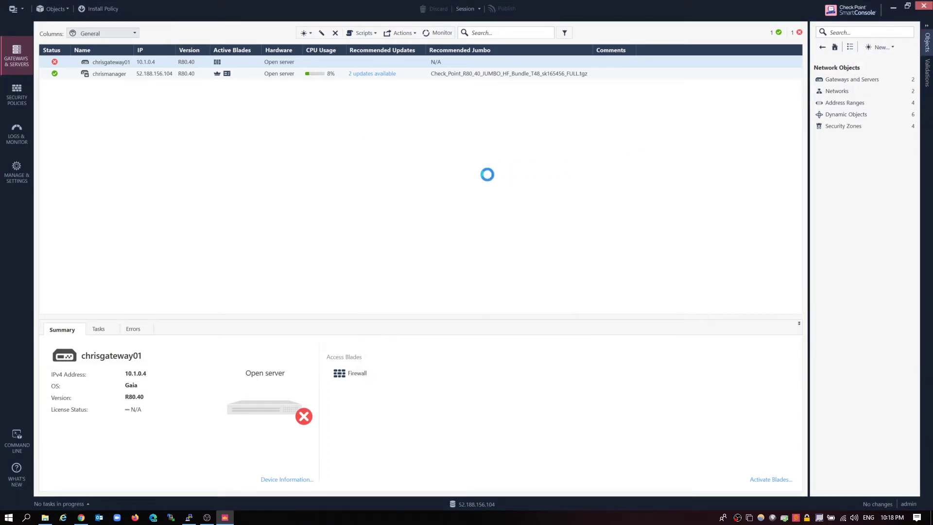
type("Test")
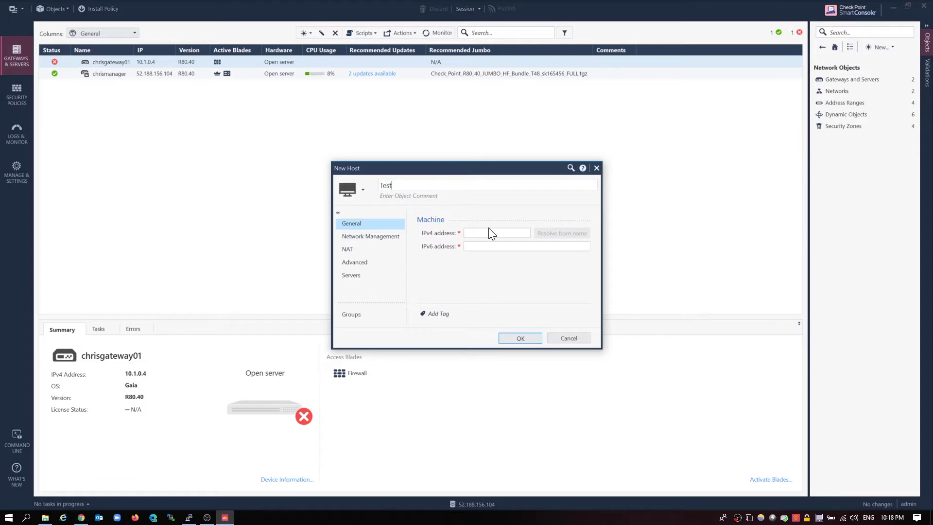
left_click(488, 232)
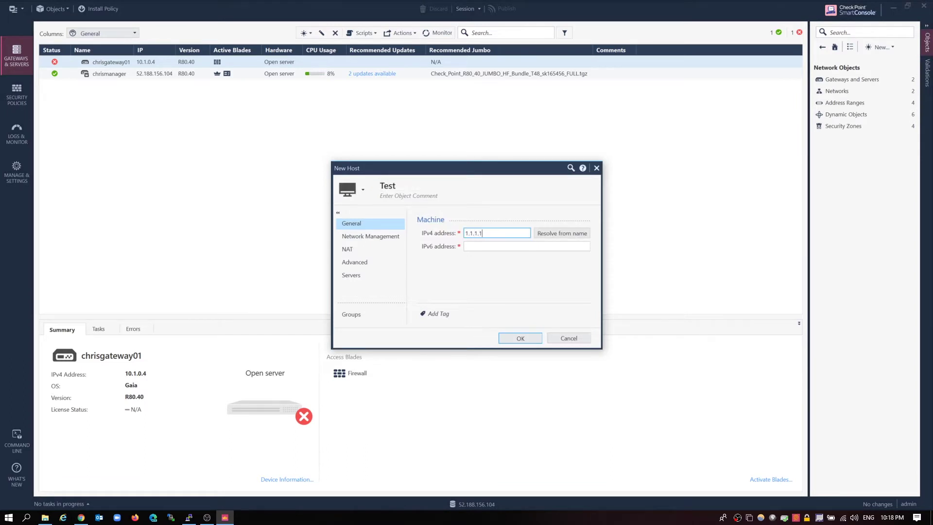
left_click(515, 337)
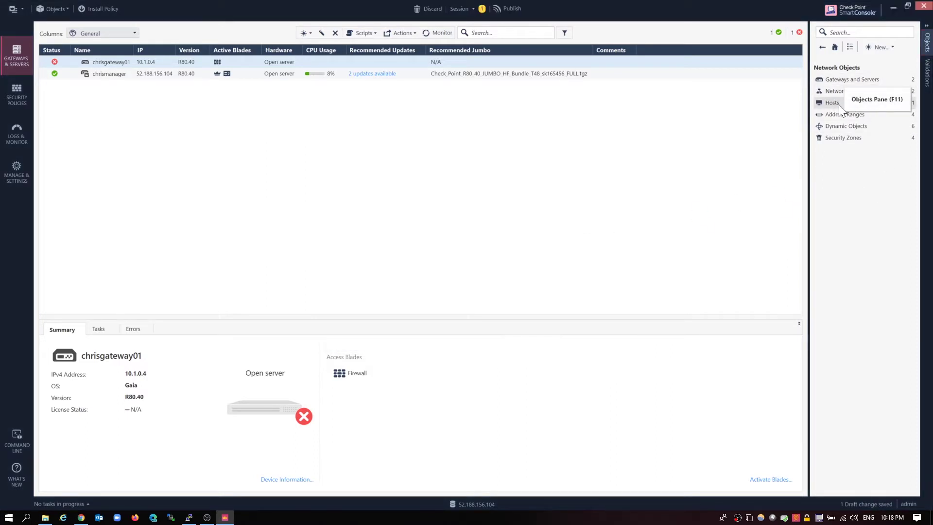
Verify the Test host, publish the change, close SmartConsole, and type the archive name in PuTTY
left_click(837, 104)
left_click(822, 47)
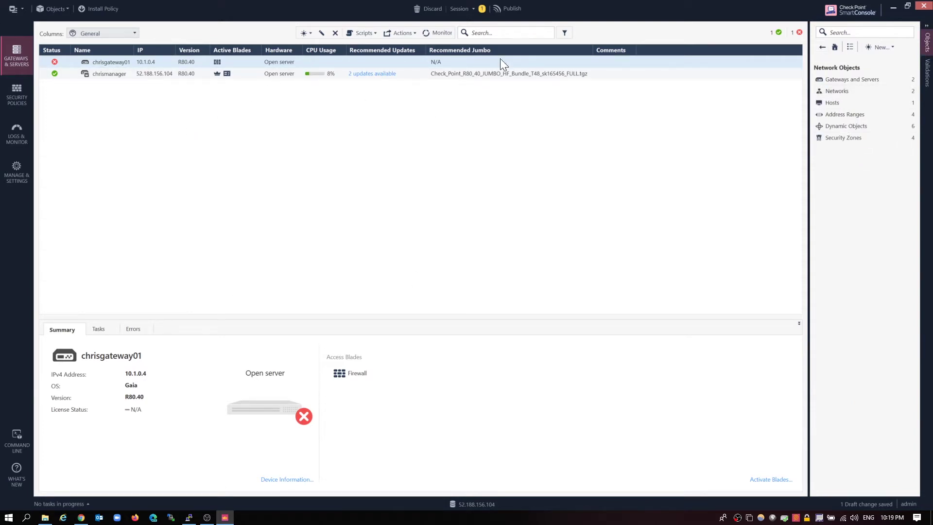
left_click(507, 9)
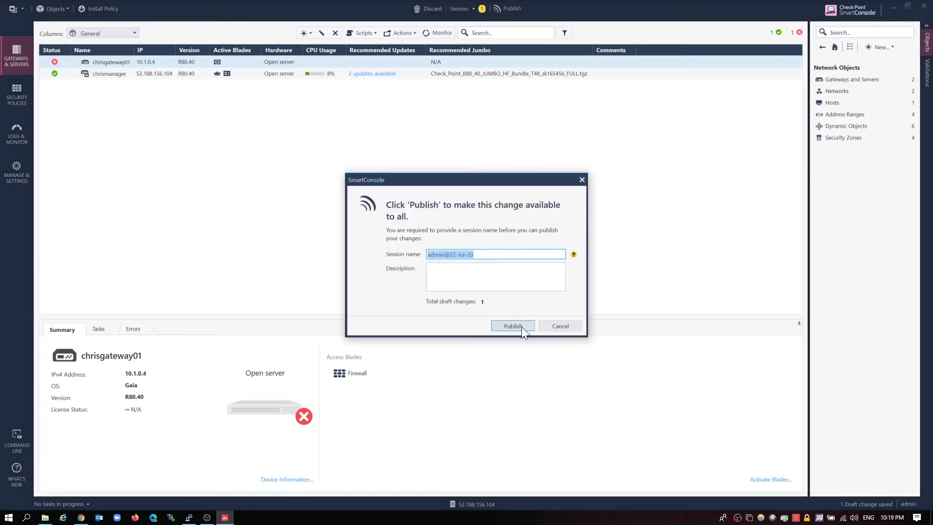
left_click(520, 326)
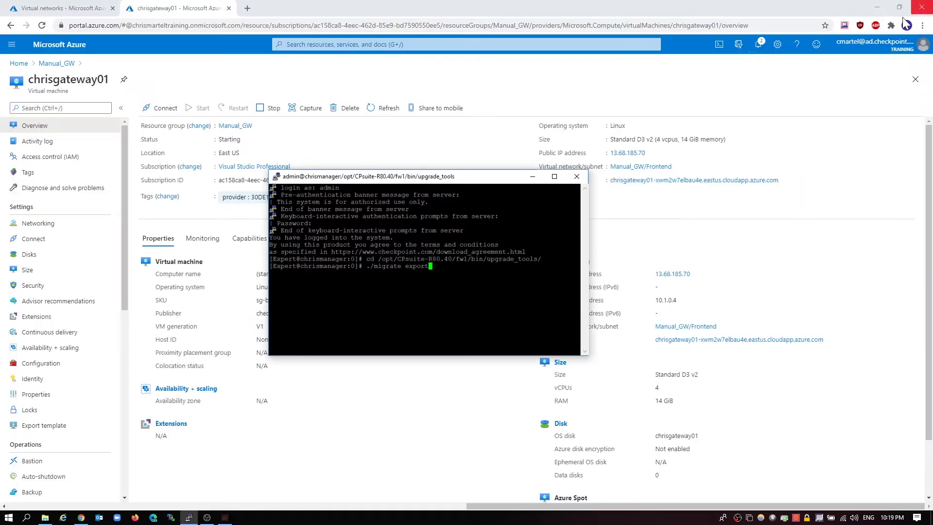
left_click(923, 6)
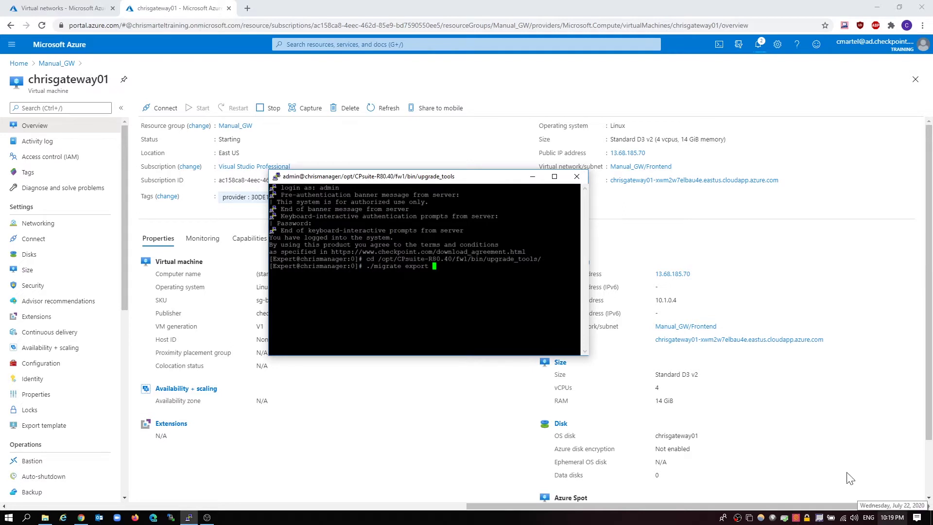
type("july22.tgbz")
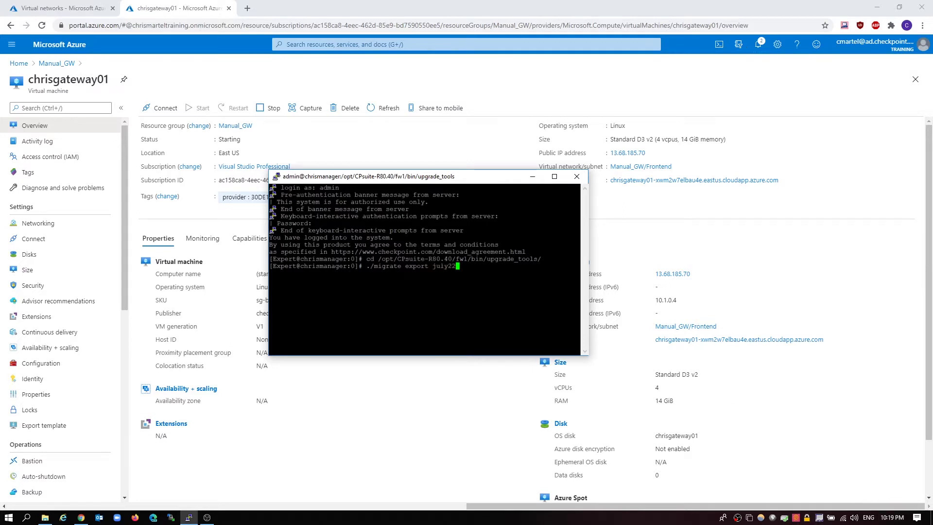
Correct the archive name to july22.tgz, run the export, and confirm with y
key("BackSpace")
key("BackSpace")
type("z")
key("Return")
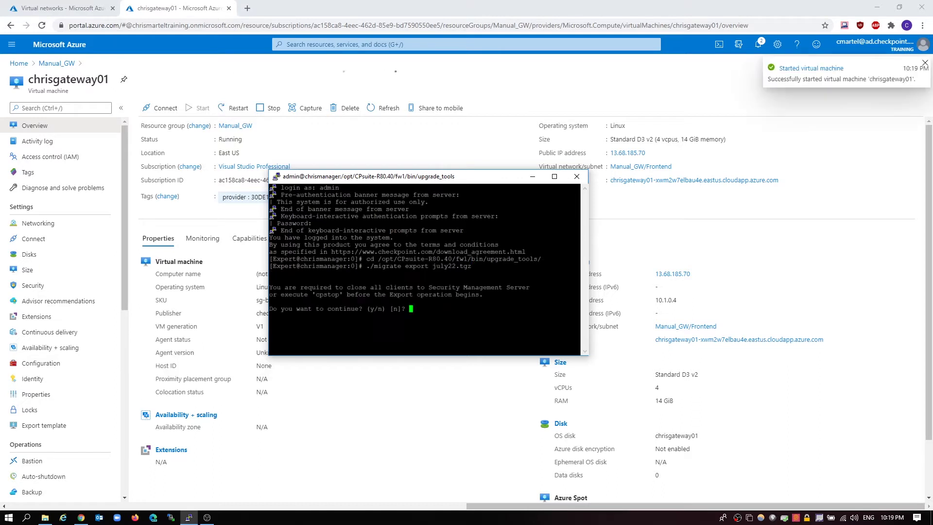
type("y")
key("Return")
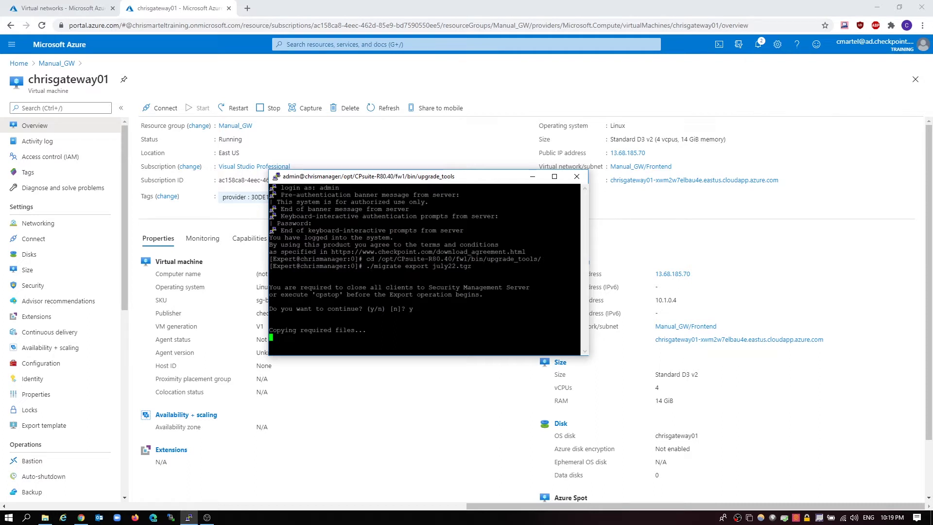
left_click(171, 517)
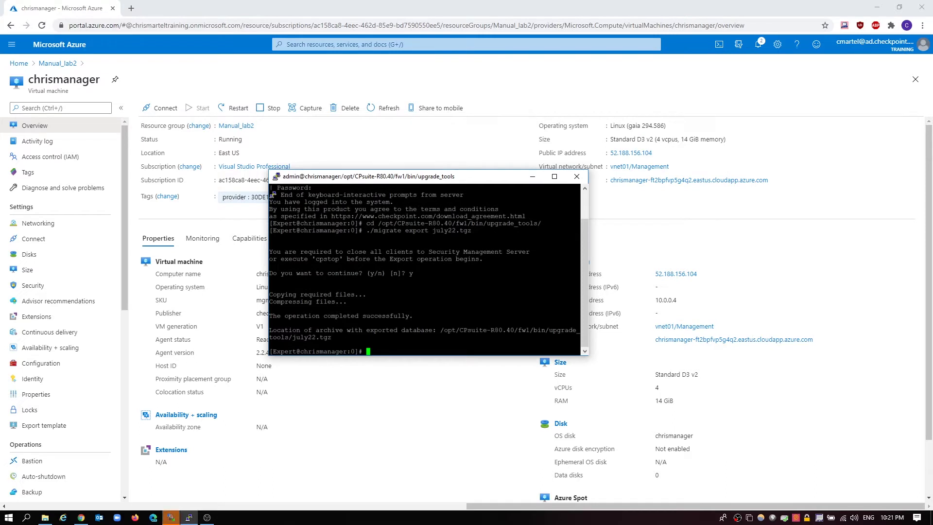
Maximize WinSCP and browse the remote side to /opt/CPsuite-R80.40/fw1/bin/upgrade_tools
key("alt+Tab")
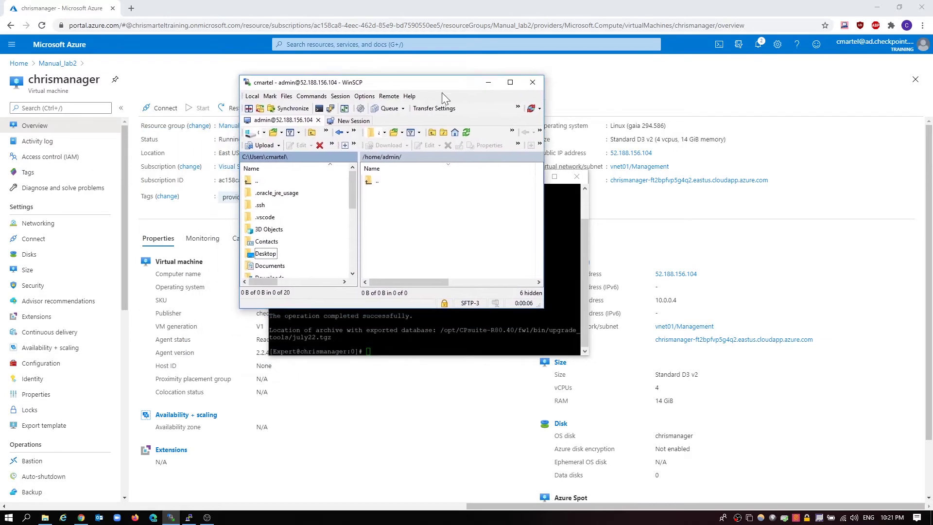
left_click(510, 82)
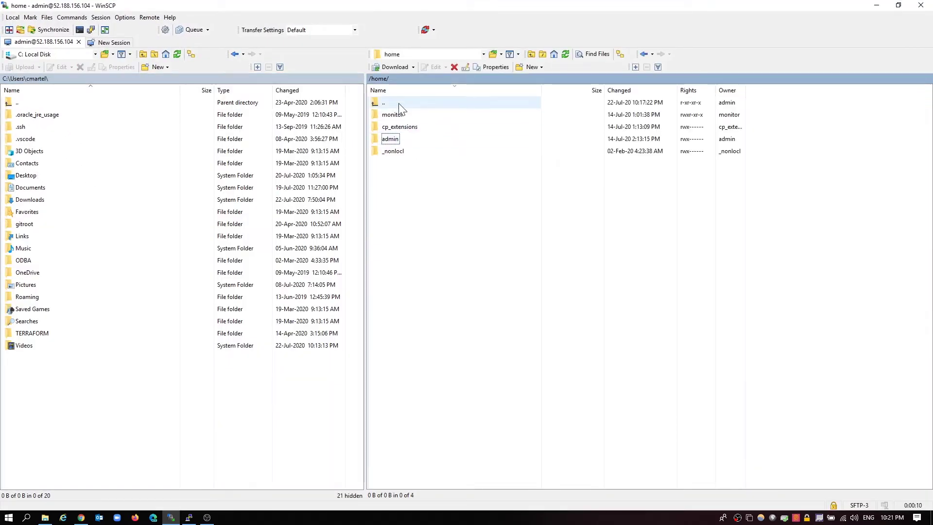
double_click(395, 104)
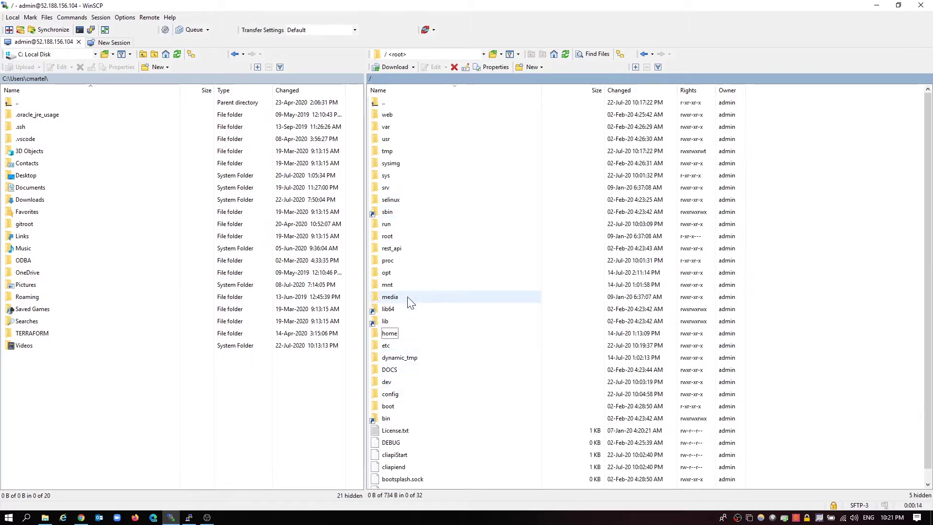
double_click(407, 275)
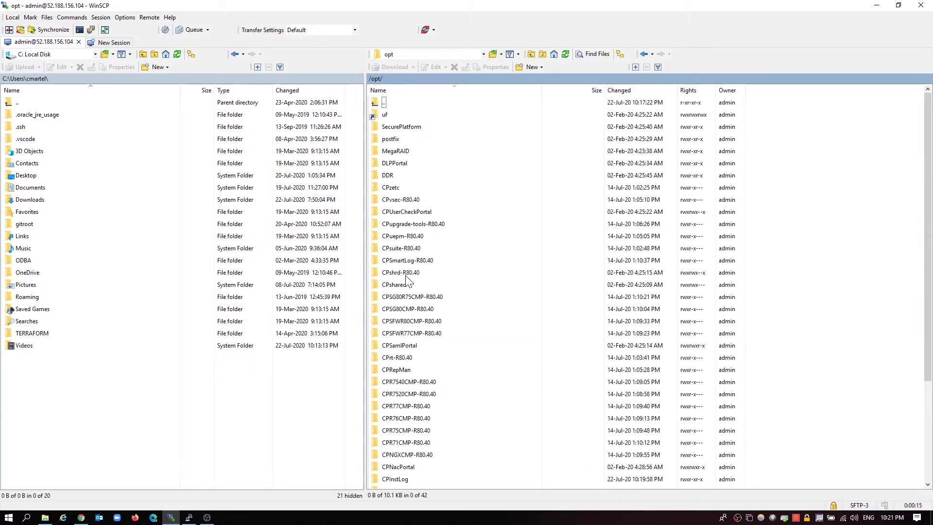
double_click(429, 249)
double_click(405, 115)
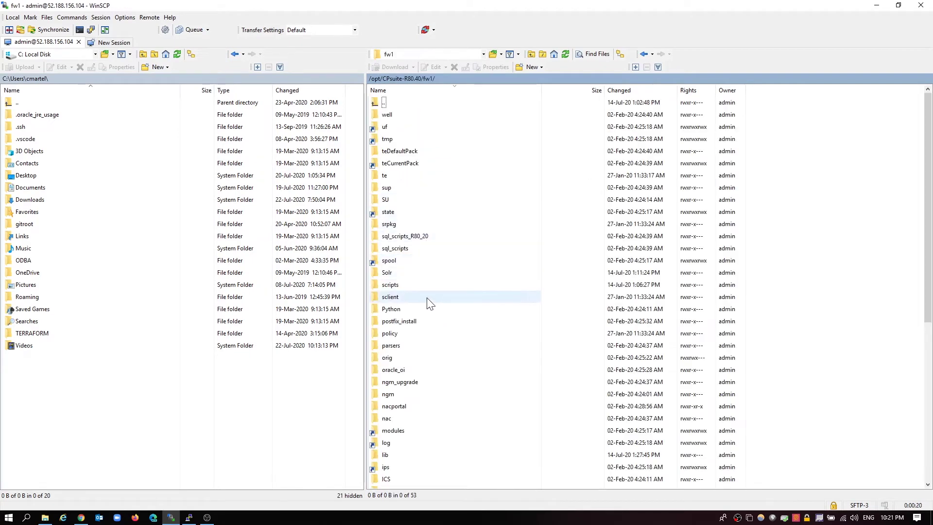
scroll(428, 302, "down", 7)
scroll(428, 307, "up", 5)
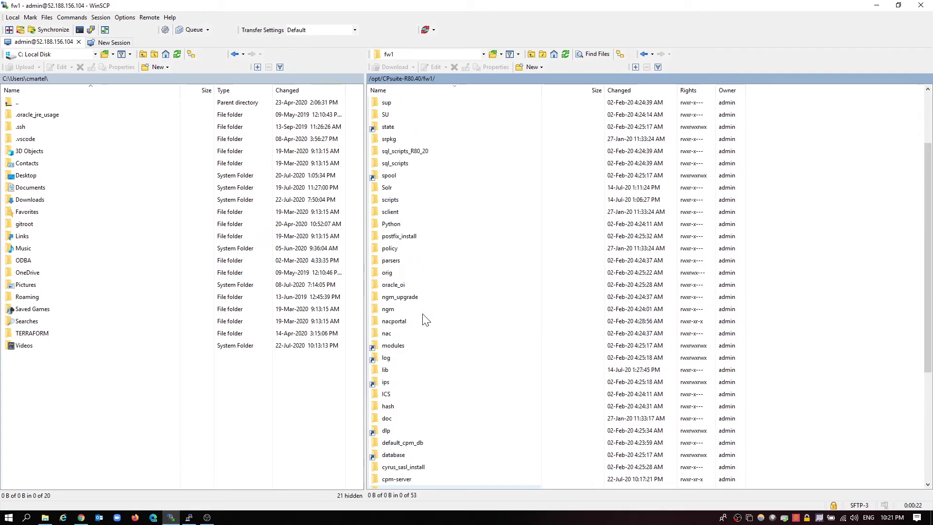
scroll(410, 354, "down", 3)
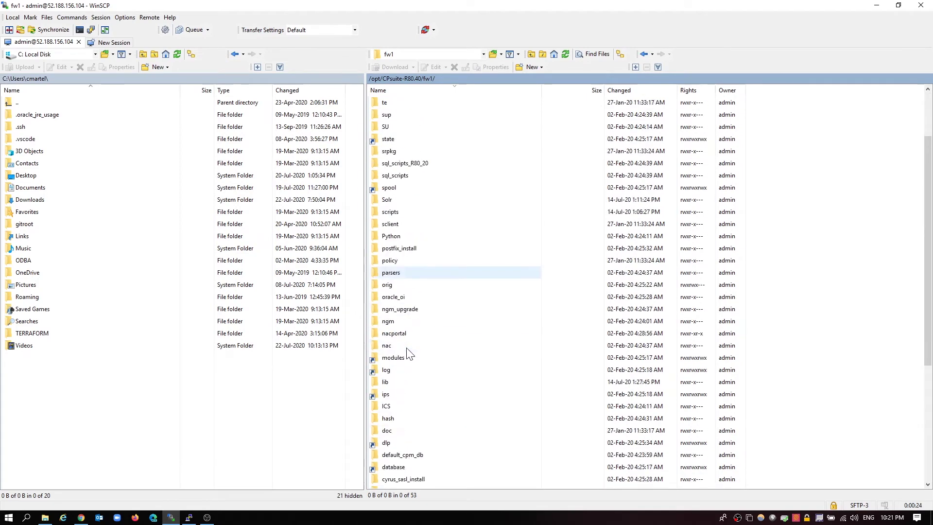
double_click(386, 466)
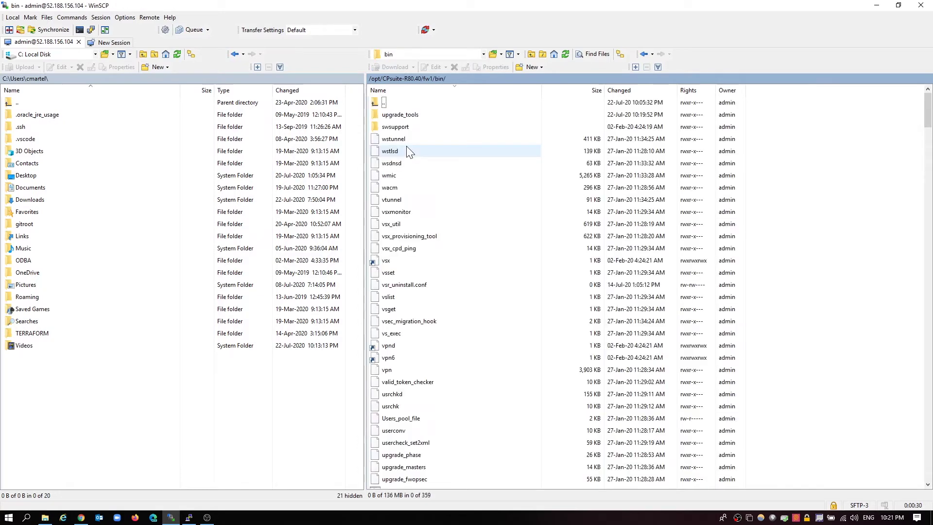
double_click(436, 115)
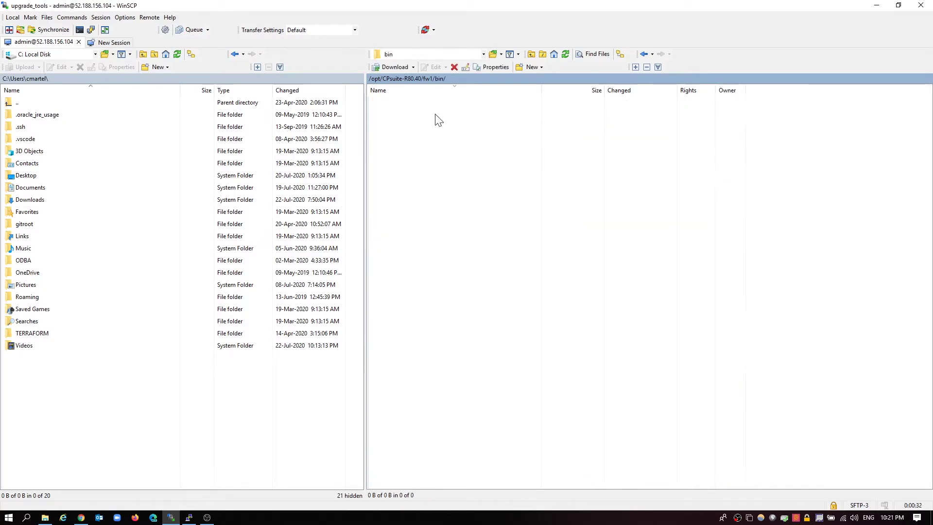
Copy july22.tgz into the local user folder and close WinSCP
left_click_drag(414, 247, 157, 411)
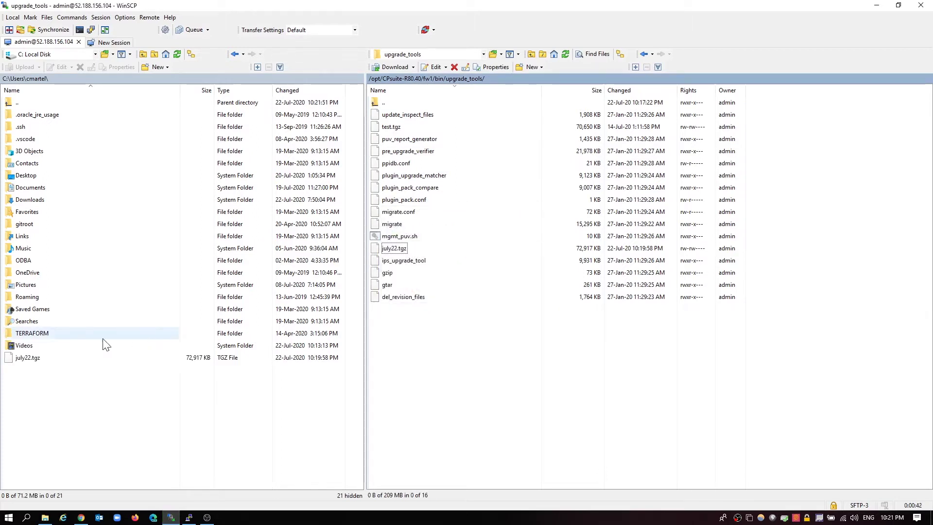
left_click(922, 7)
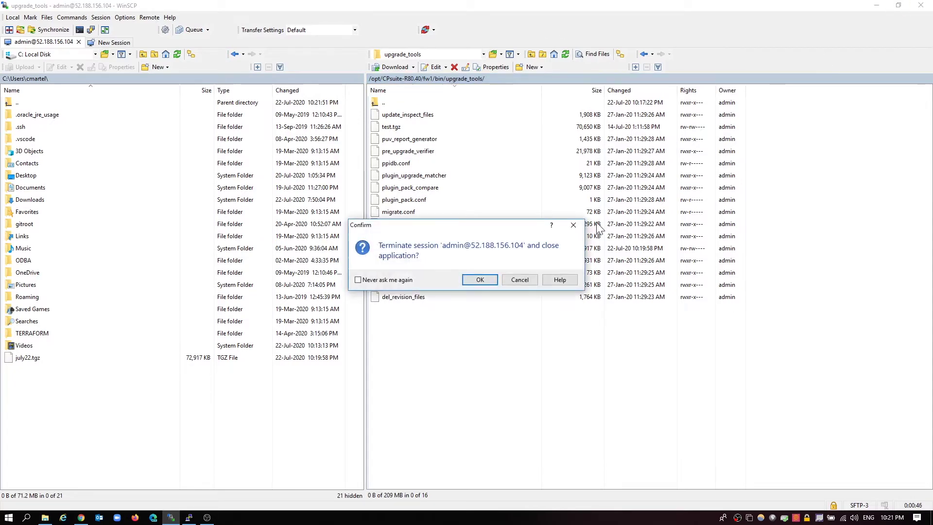
left_click(485, 280)
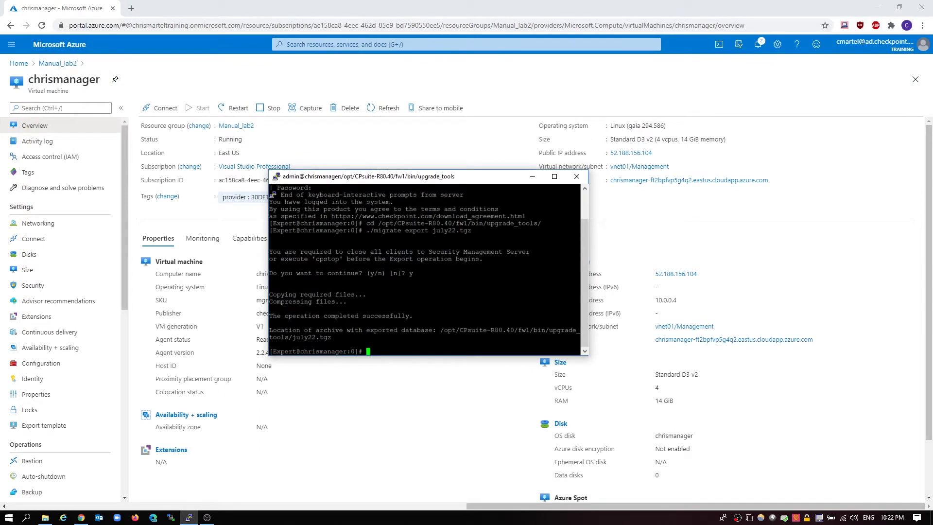
Close the terminal session and return to the Azure home page
left_click(576, 177)
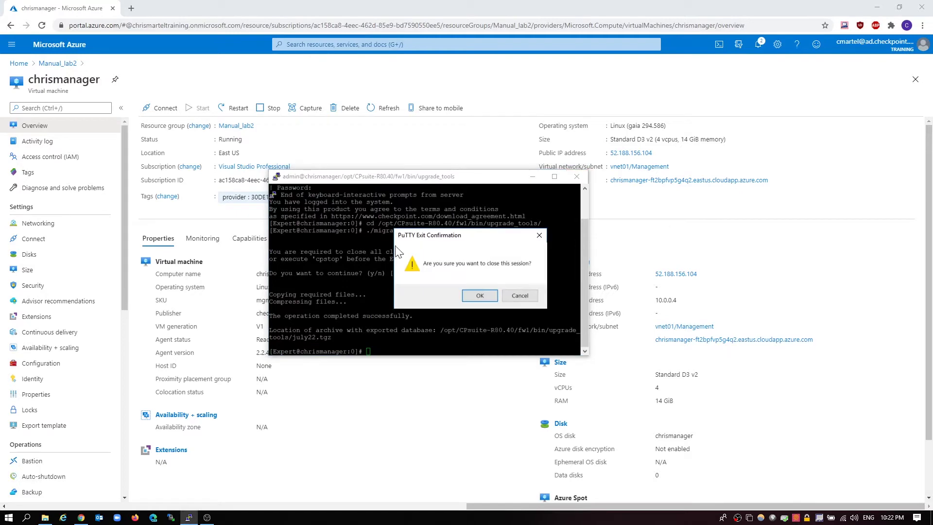
left_click(478, 295)
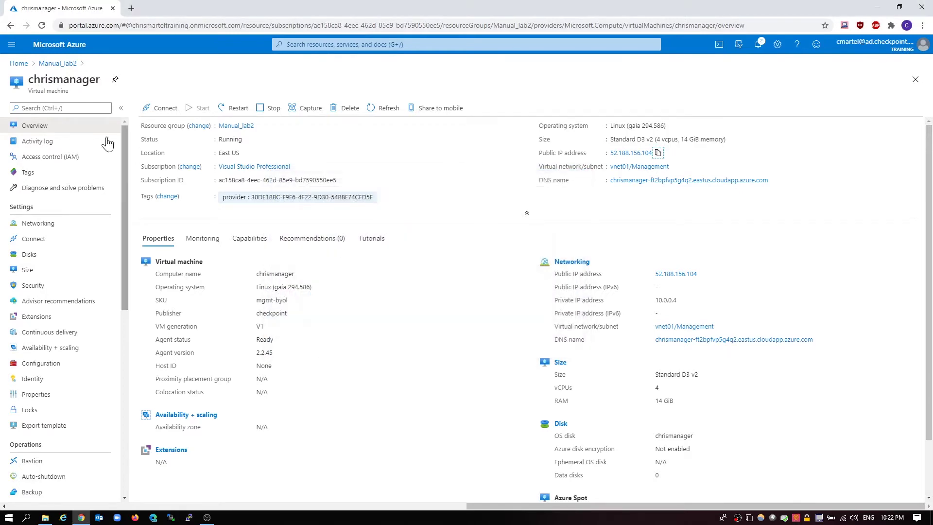
left_click(22, 67)
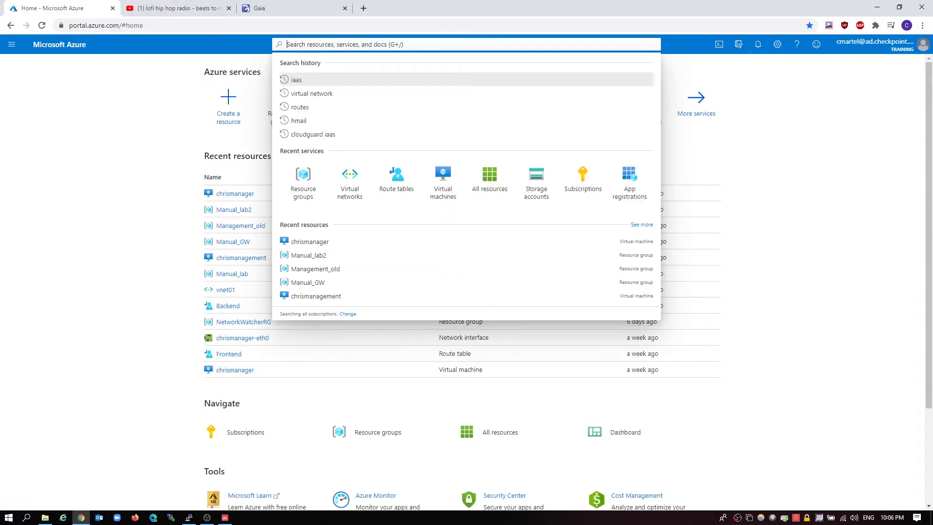
Find the CloudGuard IaaS - Firewall & Threat Prevention offer via 'iaas' and create with the Check Point Security Management plan
type("iaas")
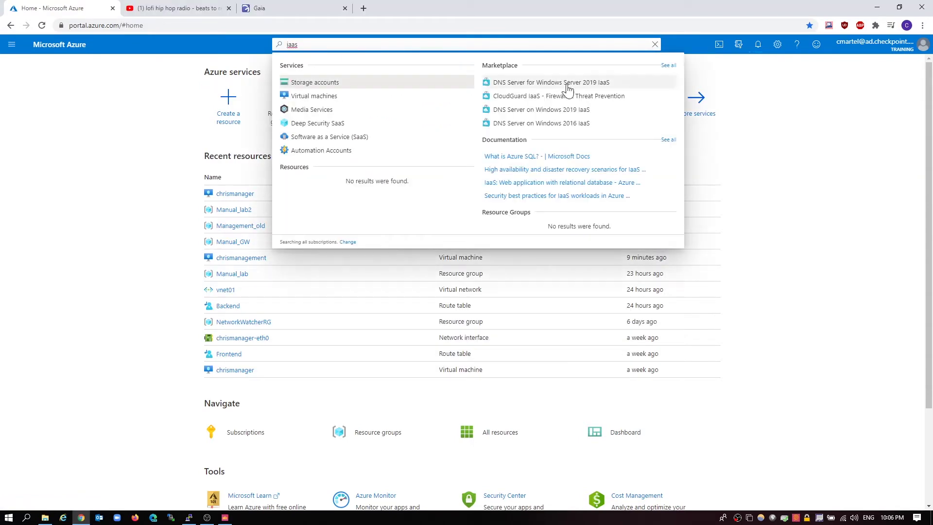
left_click(534, 103)
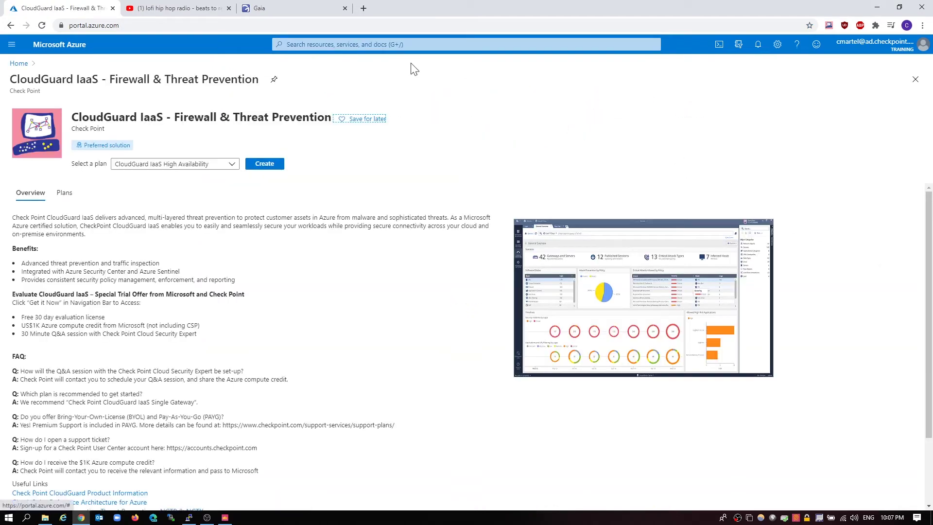
left_click(158, 166)
left_click(180, 193)
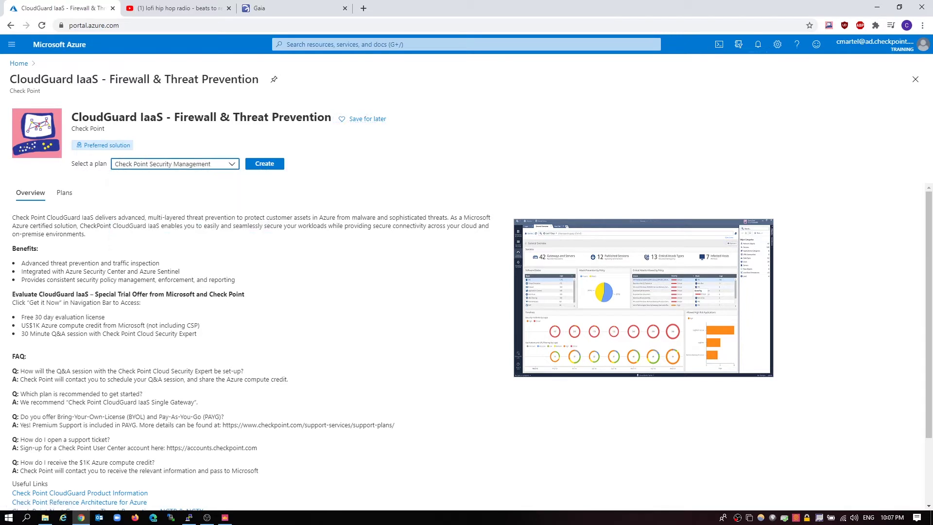
left_click(273, 166)
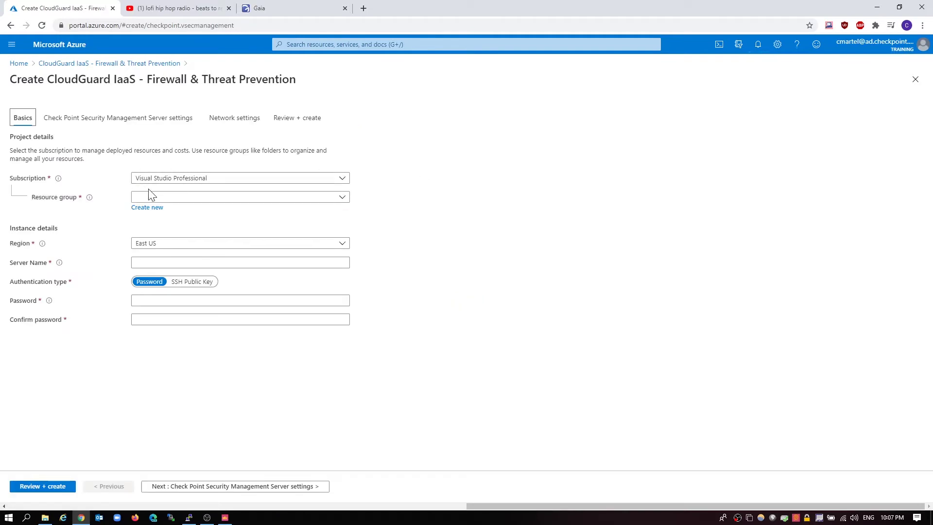
Create a new resource group named Management_new
left_click(157, 199)
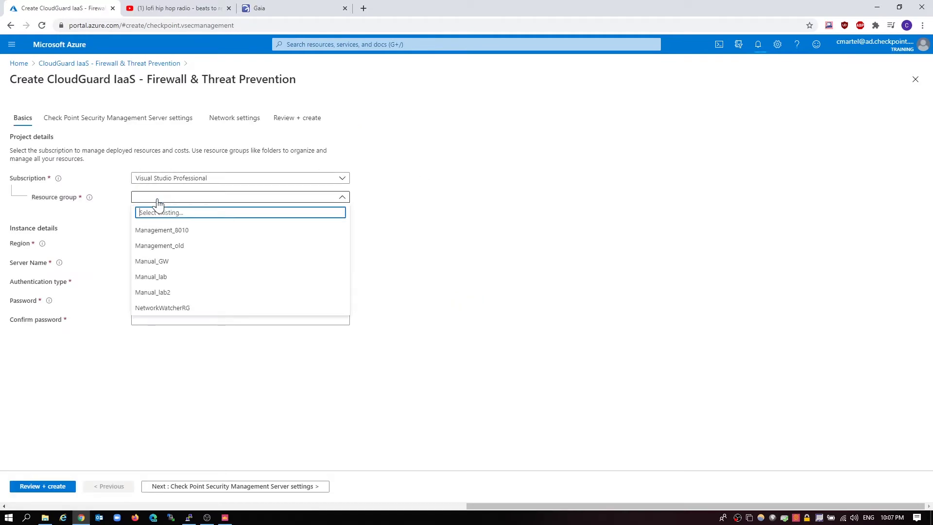
left_click(156, 199)
left_click(159, 211)
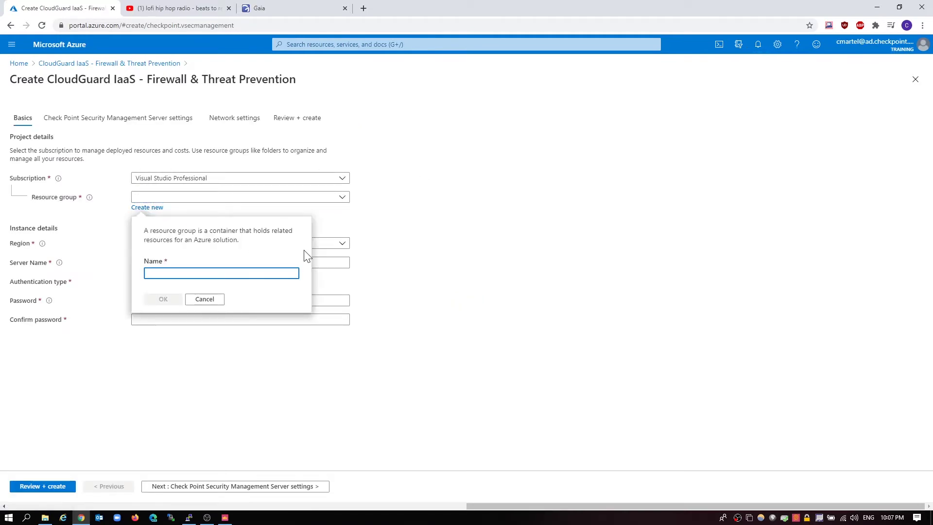
type("Manag")
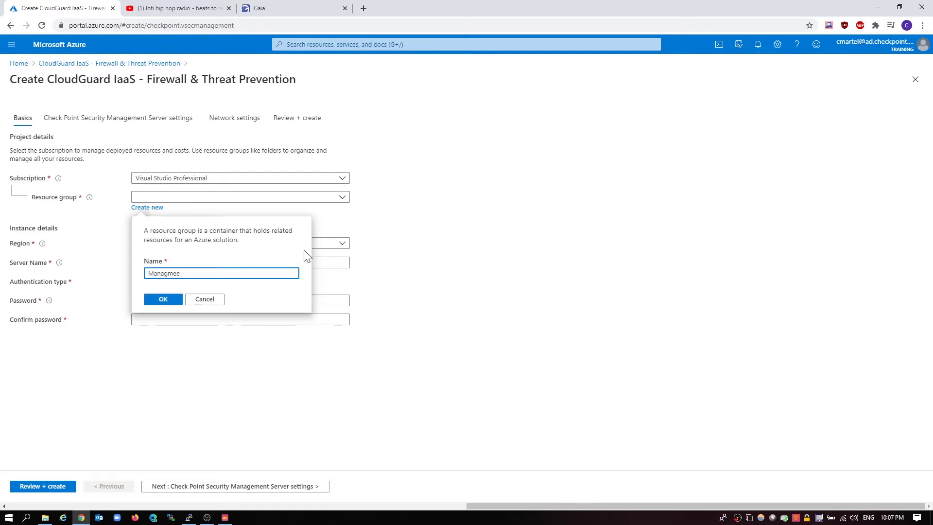
type("ement_new")
left_click(164, 299)
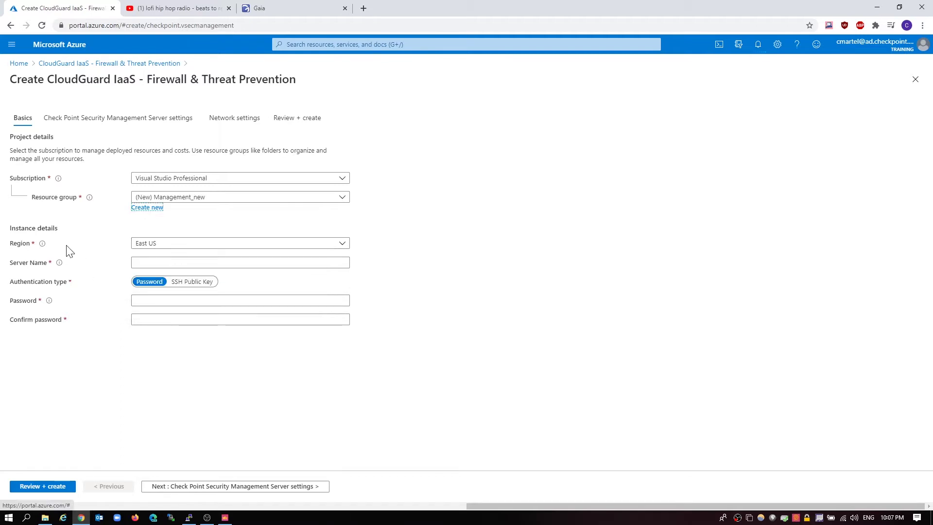
Set server name chrismanagement, enter and confirm the admin password, and continue
mouse_move(43, 245)
left_click(146, 263)
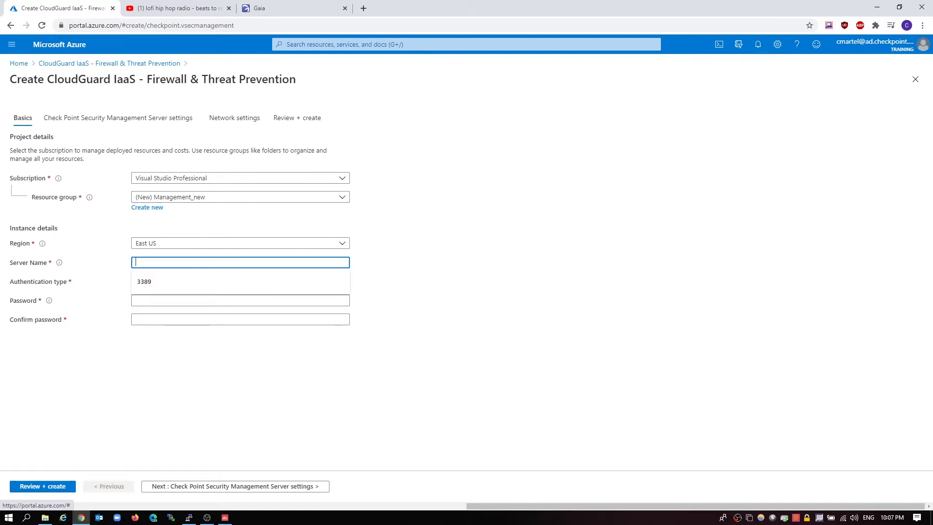
type("chrismanagement")
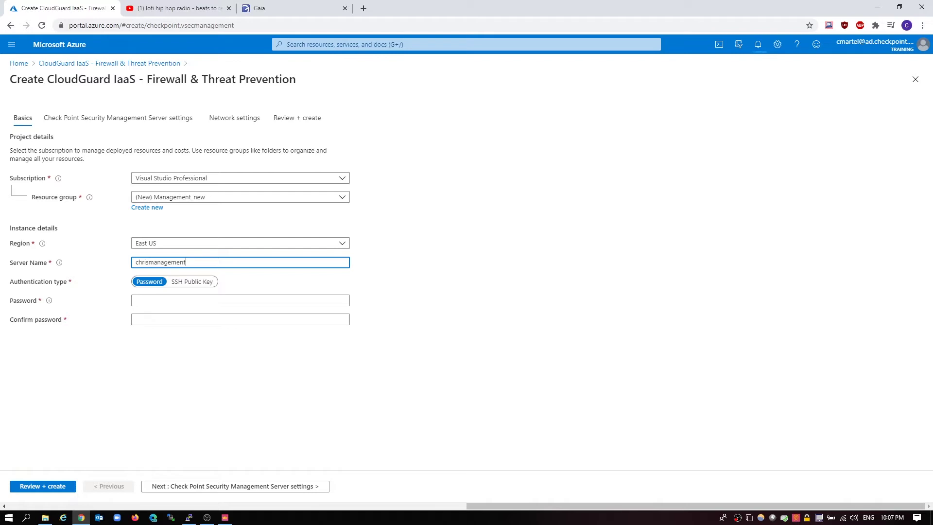
left_click(146, 300)
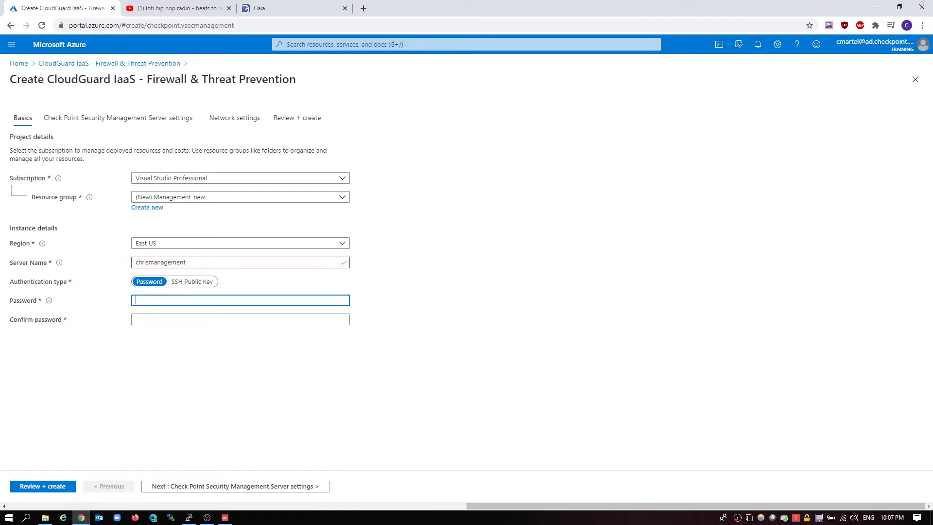
type("•••••••••••••")
key("Tab")
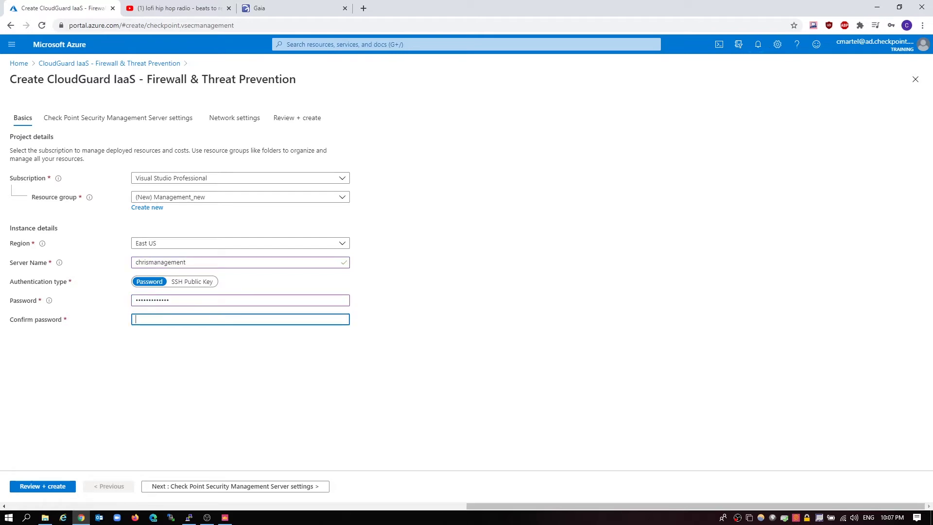
type("•••••••••••••")
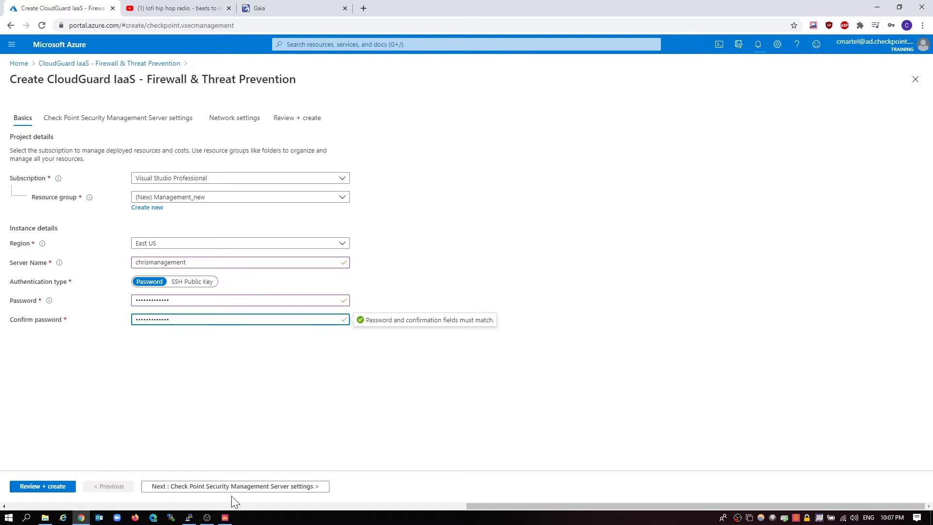
left_click(231, 487)
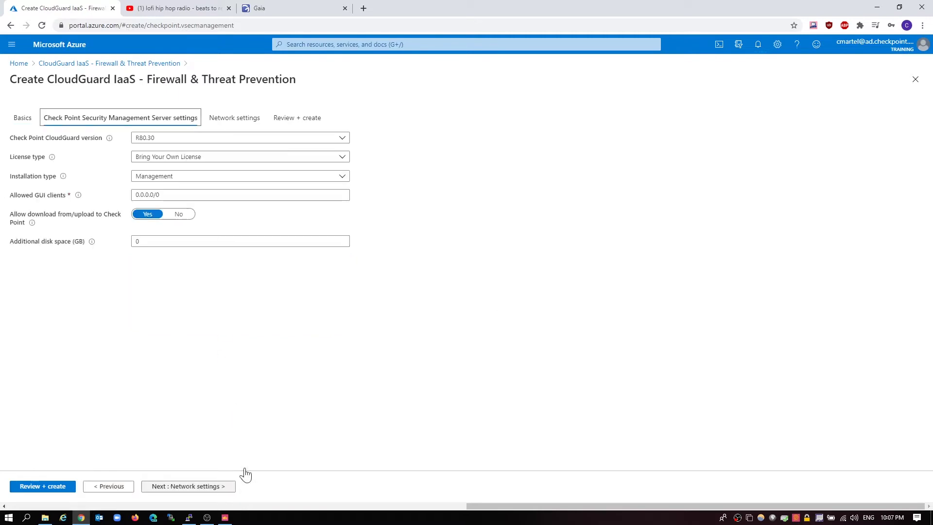
Choose CloudGuard version R80.40 and continue to network settings
left_click(170, 144)
left_click(178, 169)
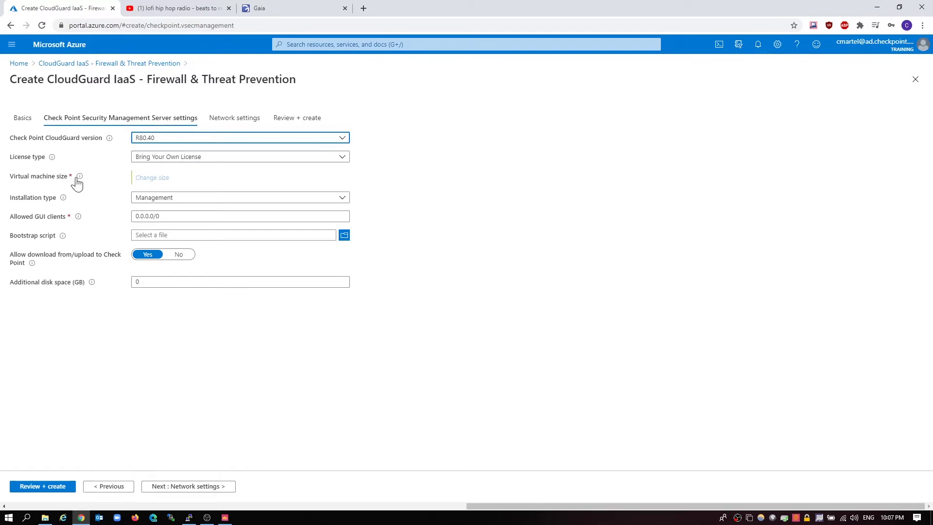
mouse_move(78, 182)
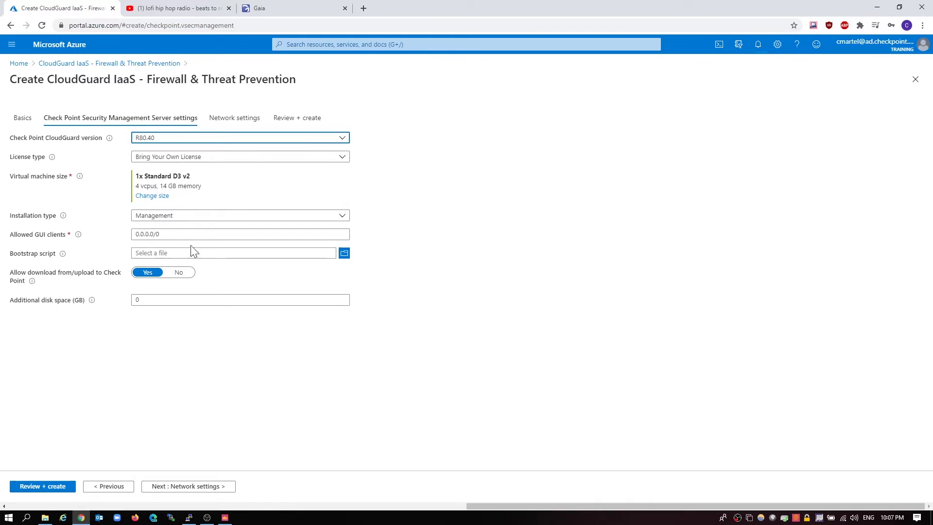
left_click(208, 486)
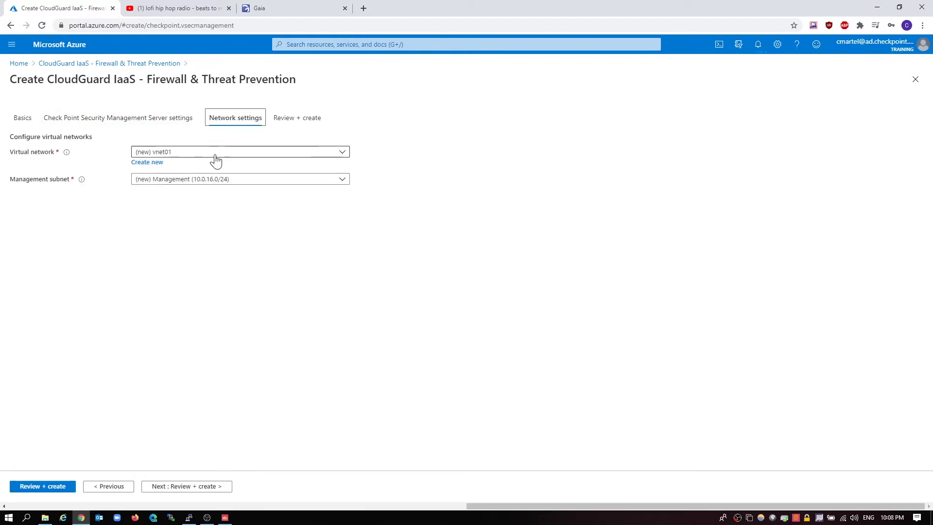
Use existing vnet01 with the Management (10.0.0.0/24) subnet, then go to Review + create
left_click(216, 153)
left_click(199, 153)
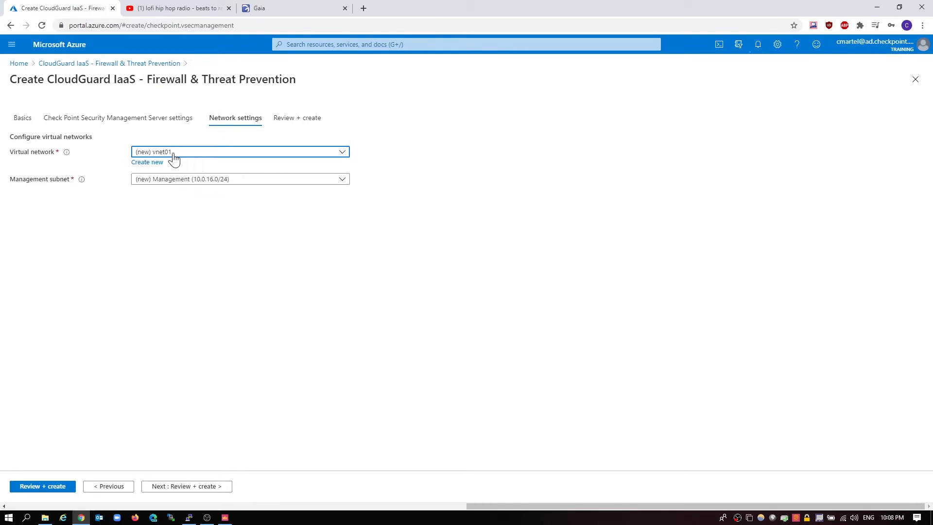
left_click(194, 155)
left_click(170, 247)
left_click(153, 179)
left_click(173, 211)
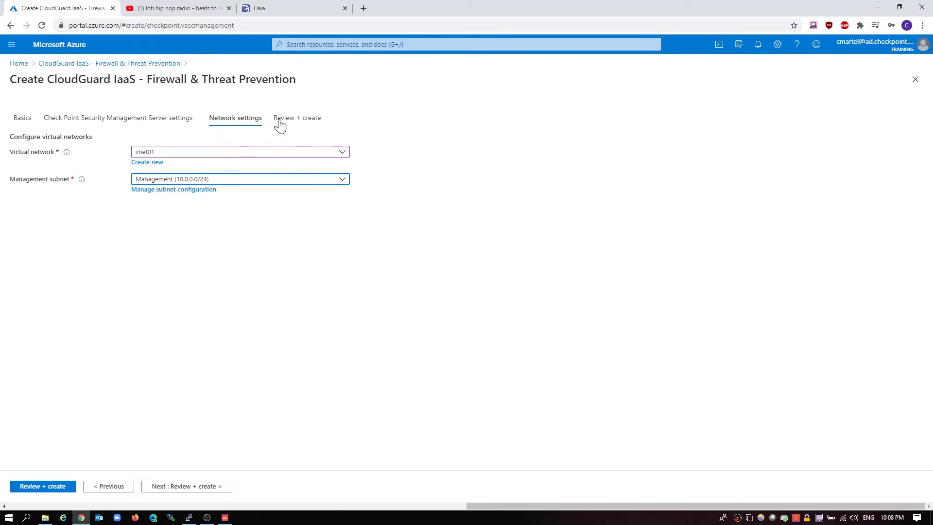
left_click(186, 486)
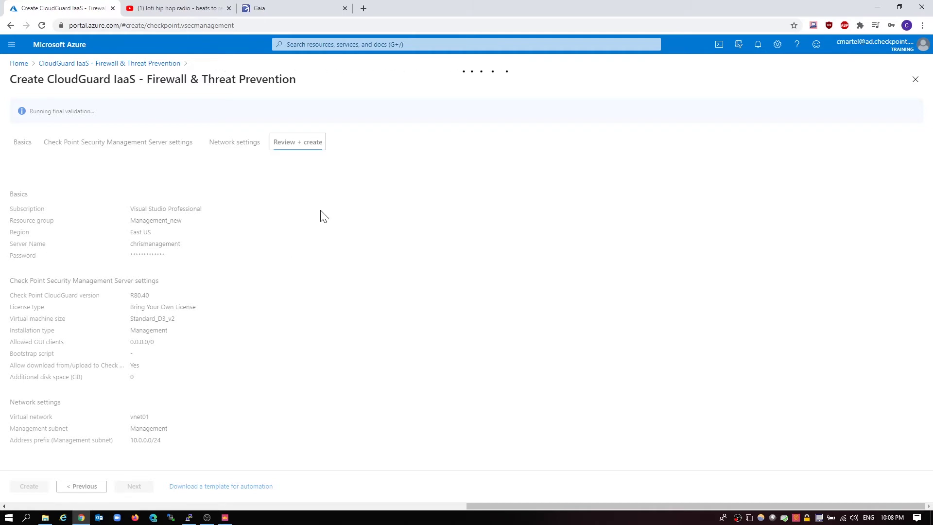
Launch the management server deployment and, when finished, open the Management_new resource group
scroll(301, 256, "down", 3)
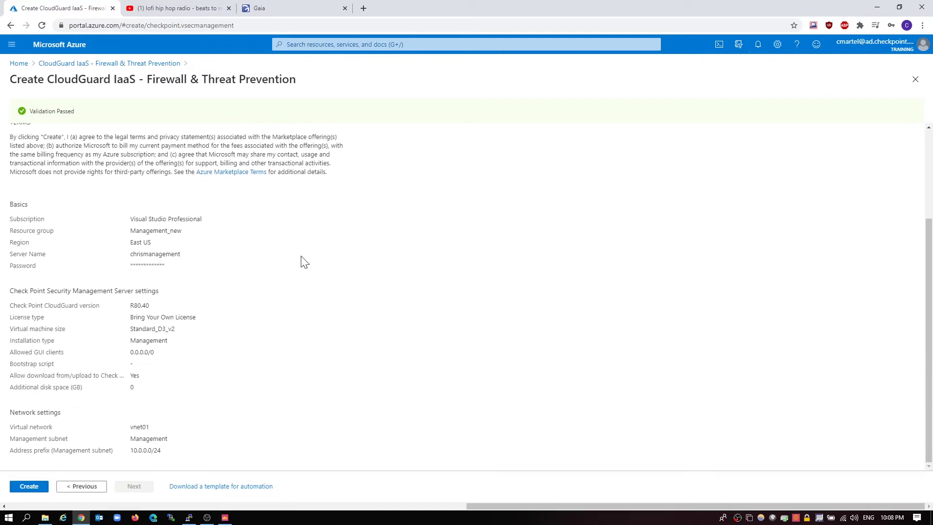
left_click(29, 485)
scroll(312, 337, "up", 3)
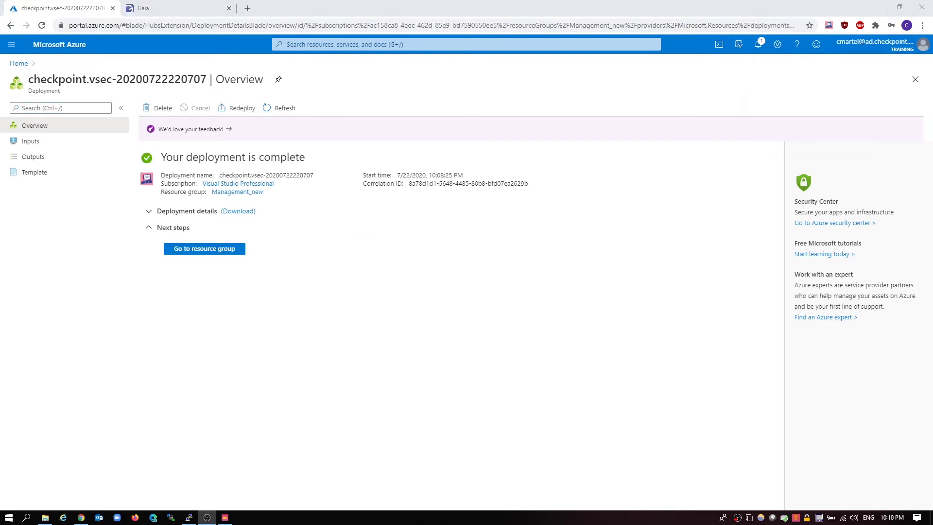
left_click(206, 253)
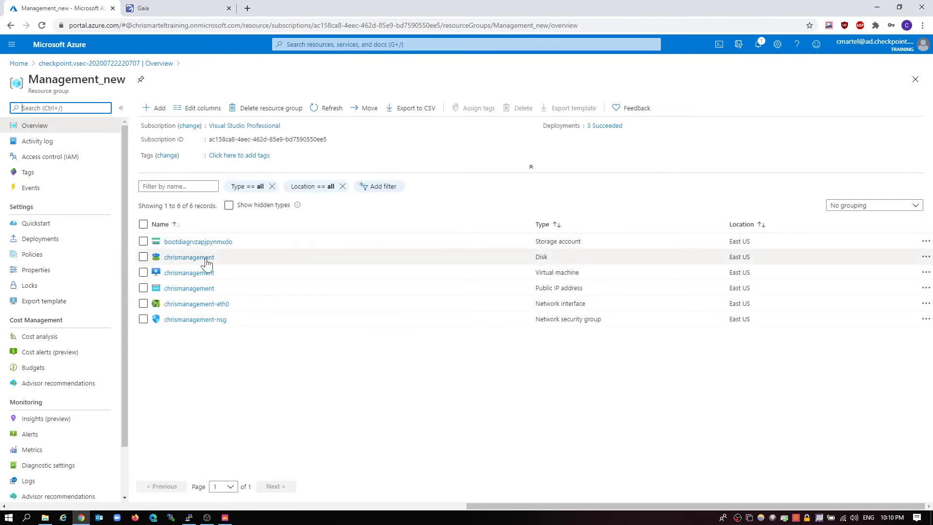
Open the chrismanagement VM overview and copy its public IP 137.135.85.161
left_click(176, 259)
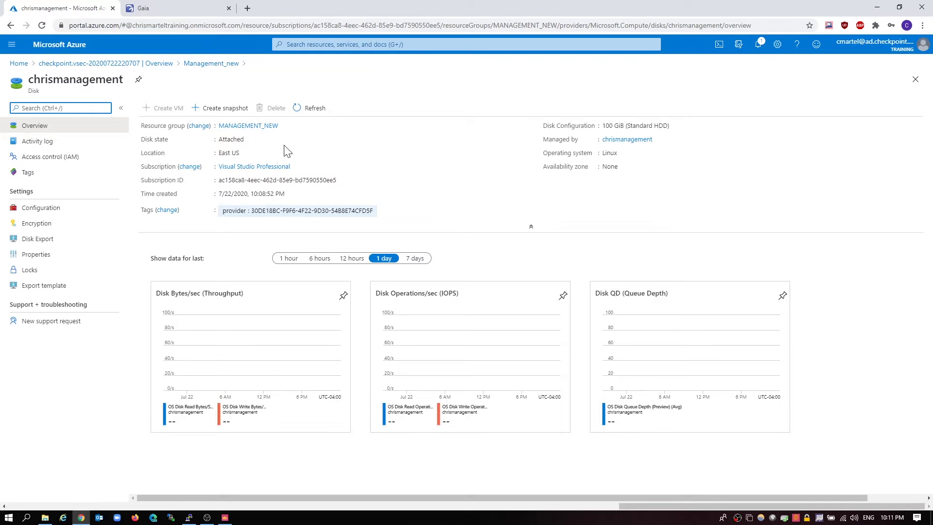
left_click(210, 64)
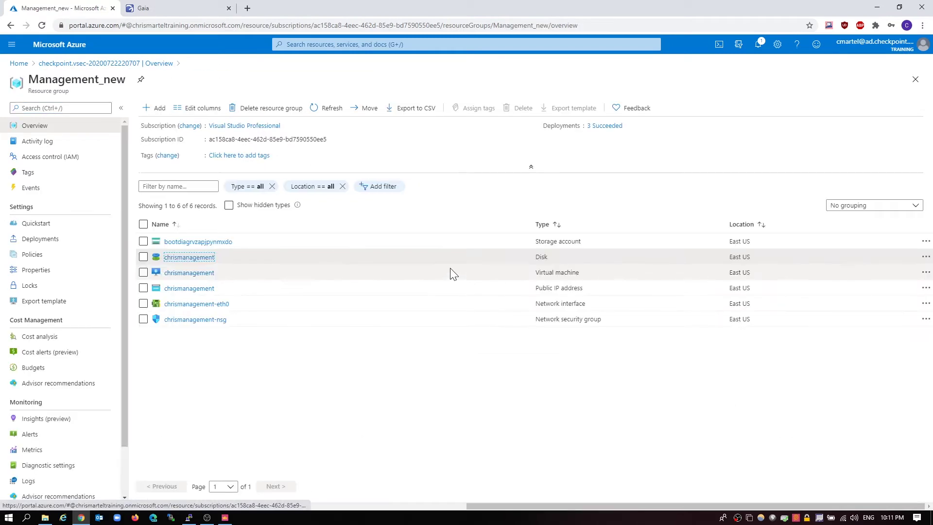
left_click(192, 272)
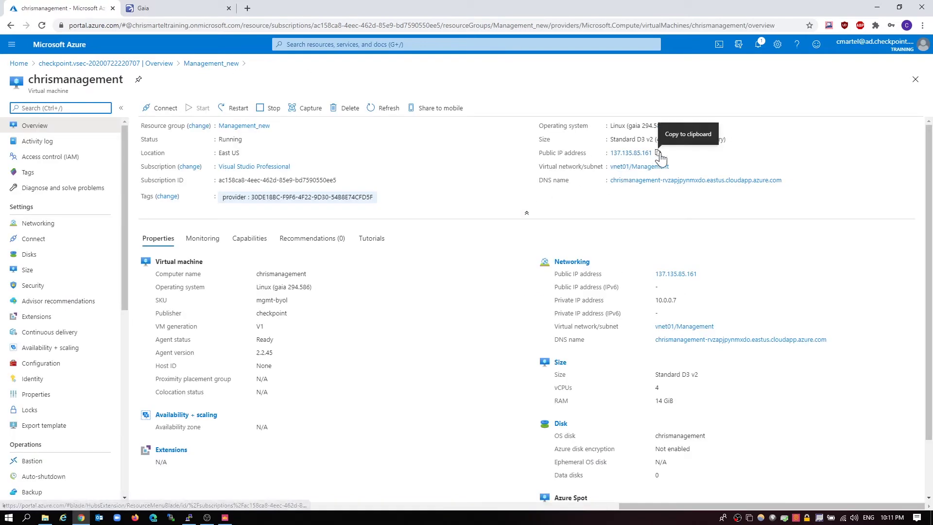
left_click(658, 153)
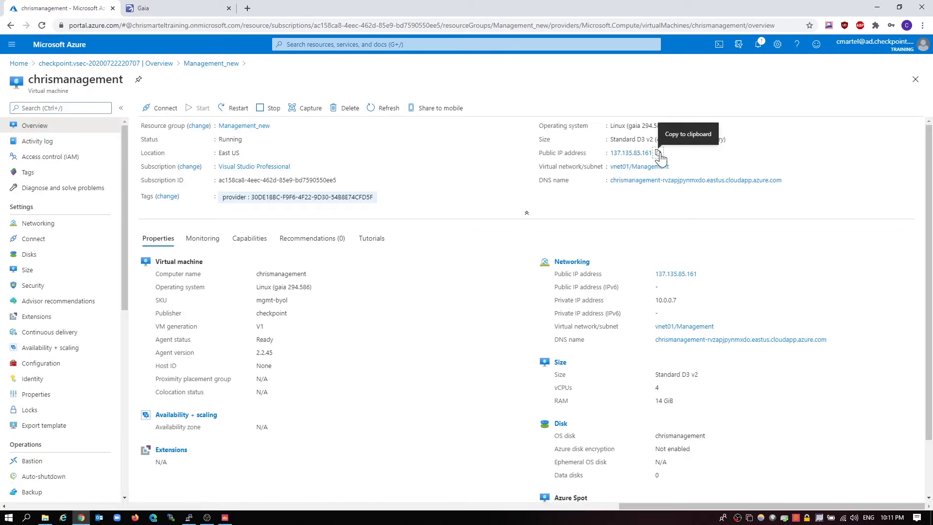
left_click(228, 9)
left_click(132, 8)
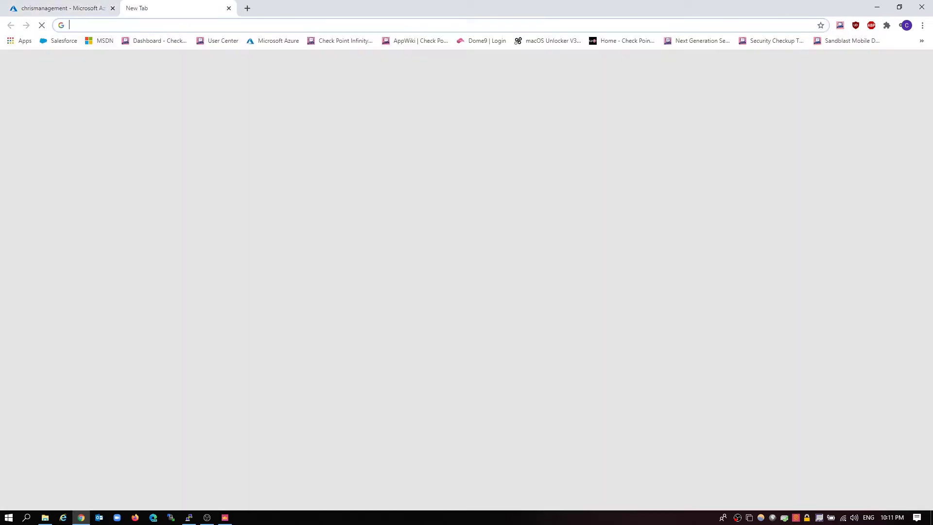
type("https://")
type("137.135.85.161")
key("Return")
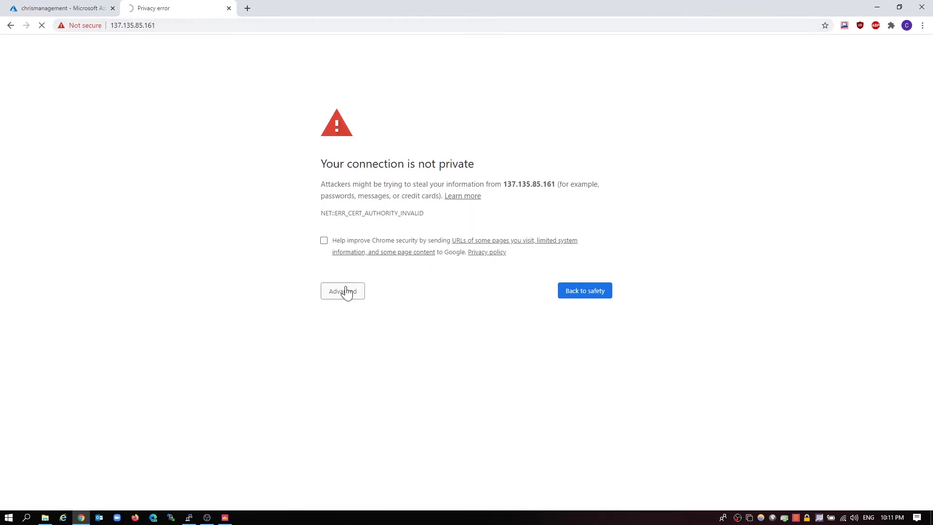
left_click(346, 292)
left_click(365, 365)
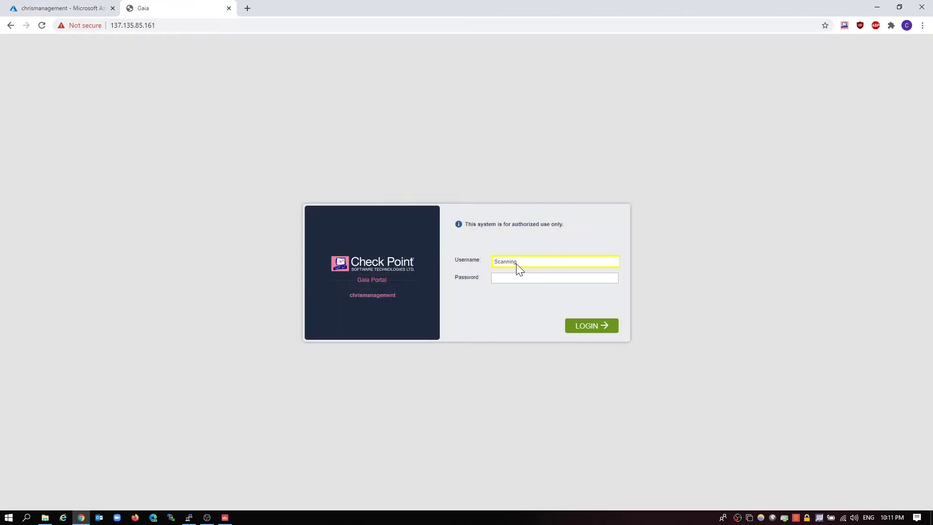
Log in to the Gaia Portal as admin with the account password
left_click(918, 426)
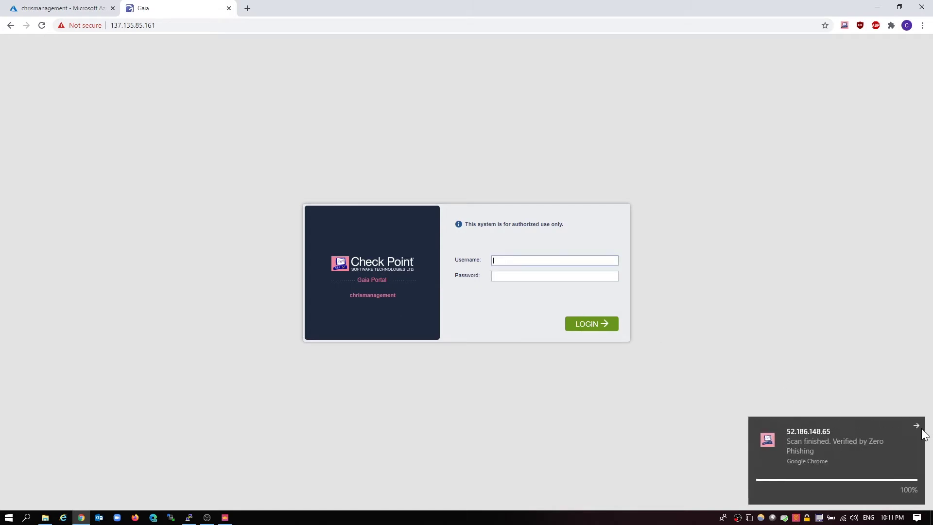
left_click(493, 261)
type("admin")
key("Tab")
type("*************")
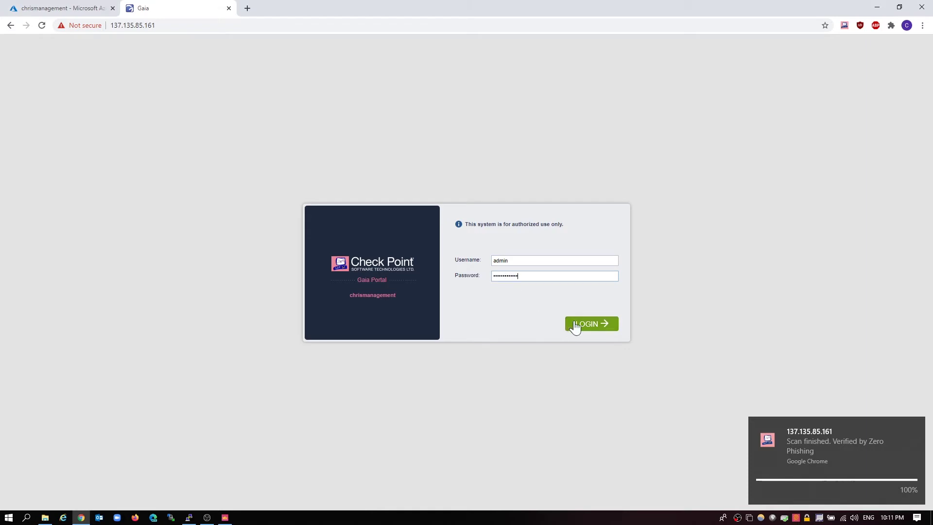
left_click(582, 323)
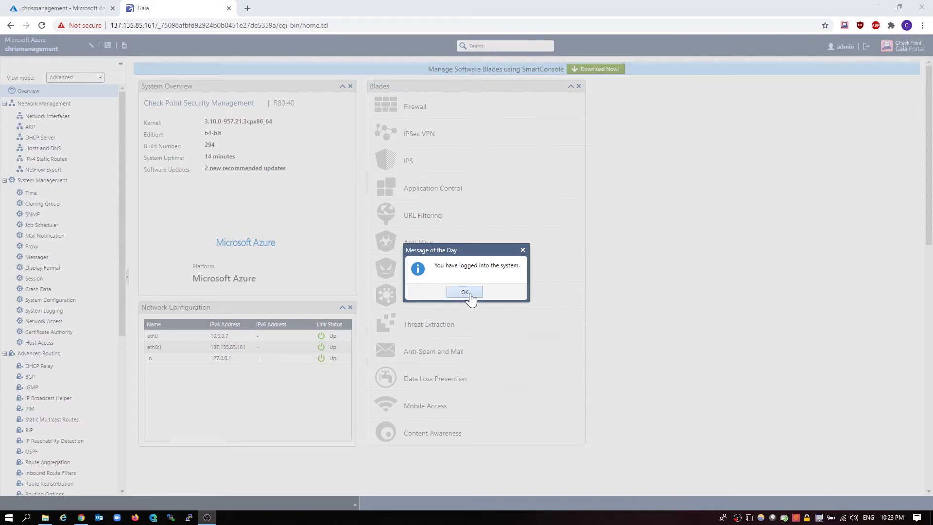
Dismiss the startup messages, confirm R80.40 on the Overview, and return to the Azure VM tab
left_click(467, 292)
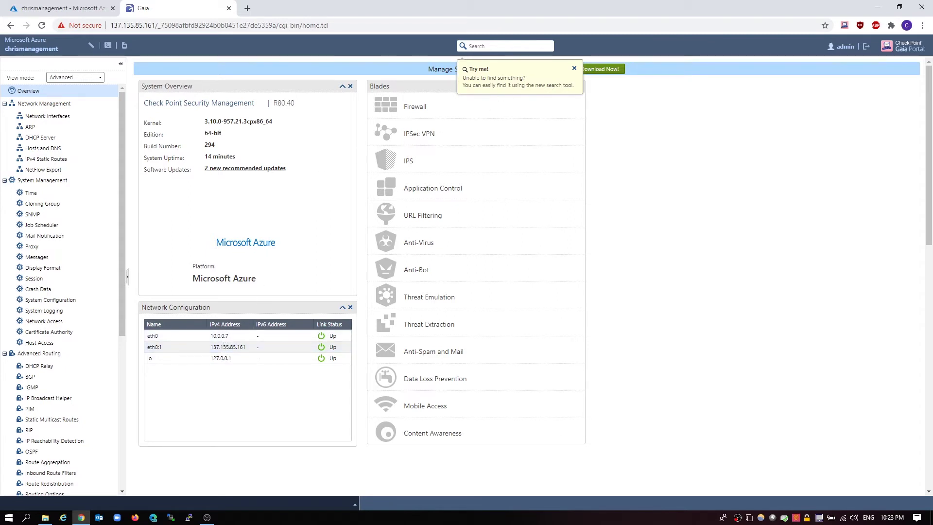
left_click(574, 68)
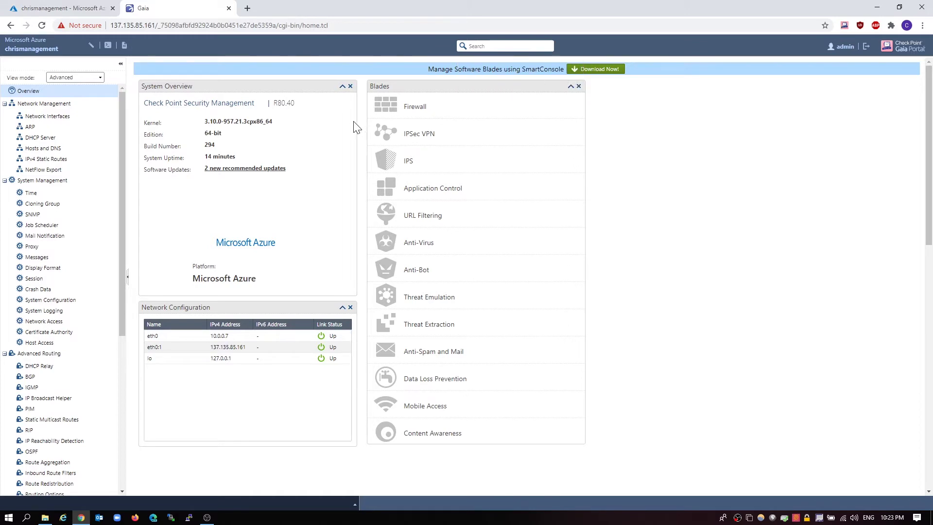
left_click(56, 8)
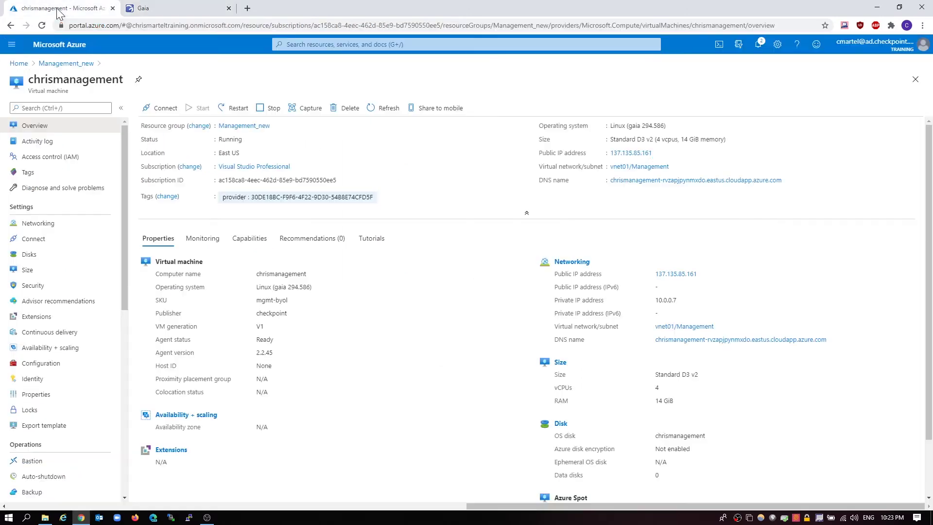
Open the old chrismanager VM in the Manual_lab2 resource group
left_click(26, 64)
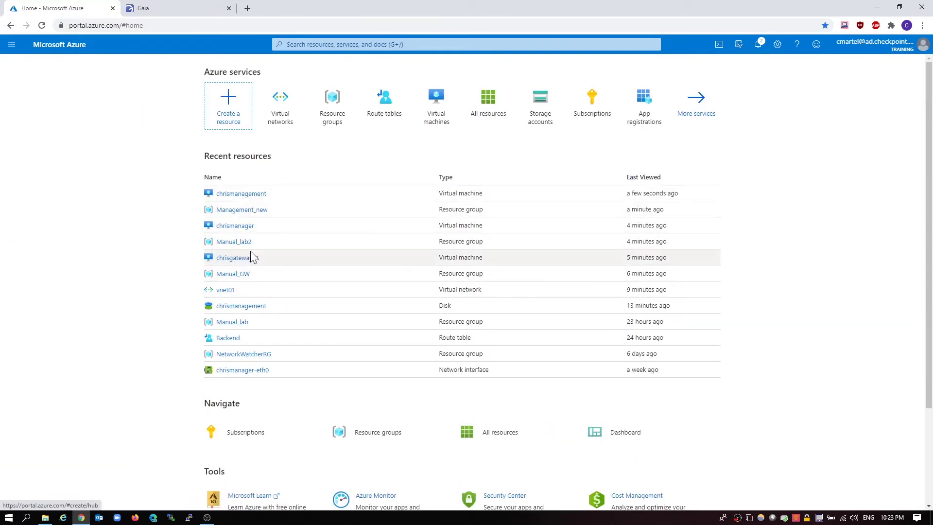
left_click(246, 242)
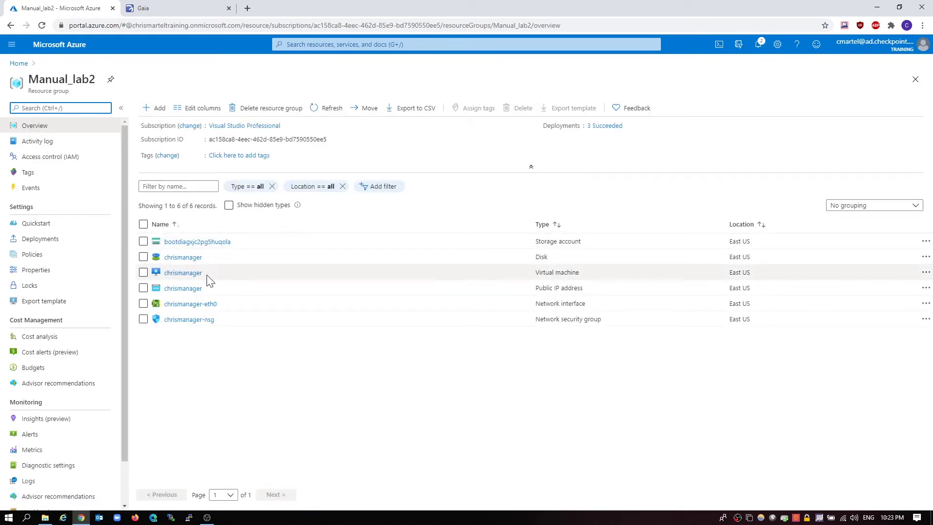
left_click(189, 276)
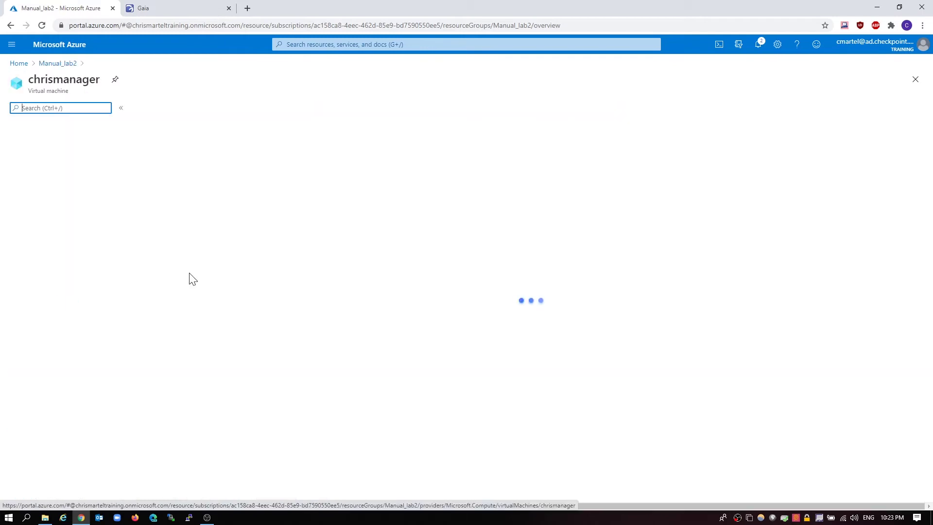
left_click(65, 225)
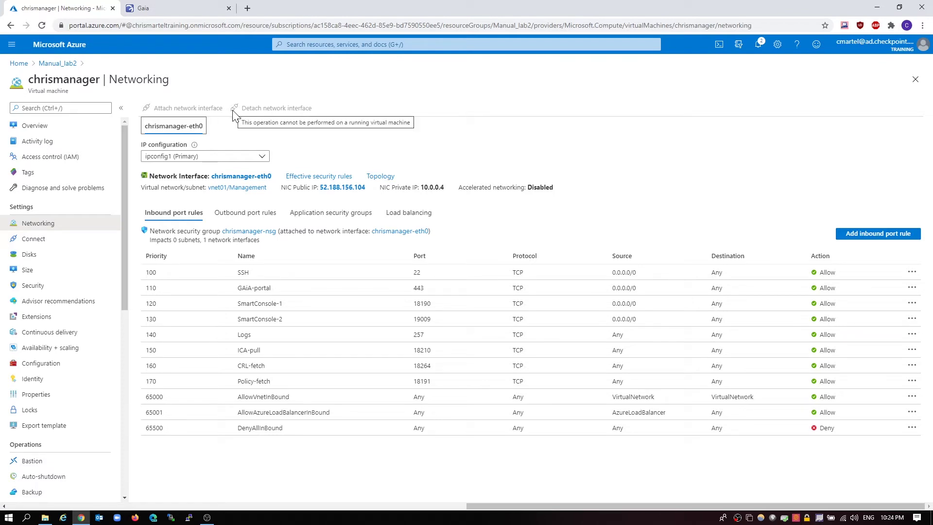
left_click(80, 127)
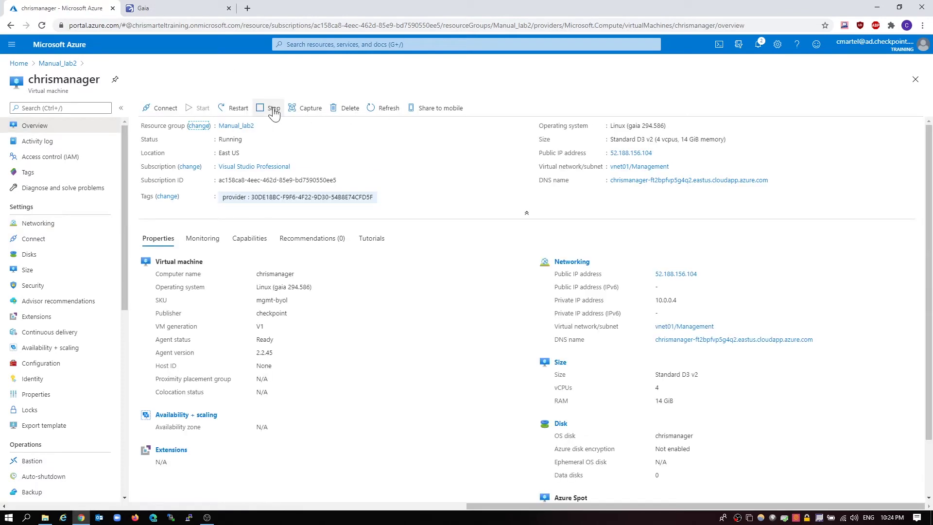
Stop chrismanager so it is deallocated, then view its Networking page
left_click(275, 112)
left_click(166, 169)
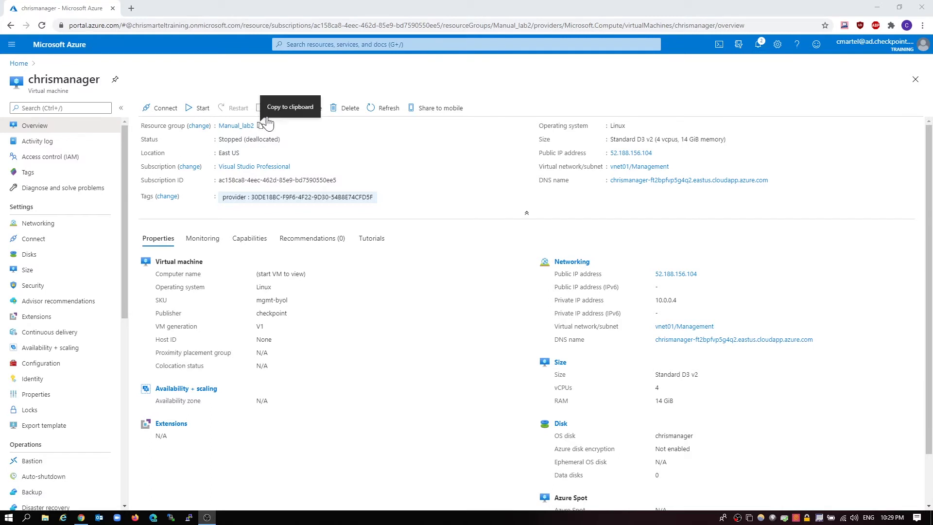
left_click(54, 227)
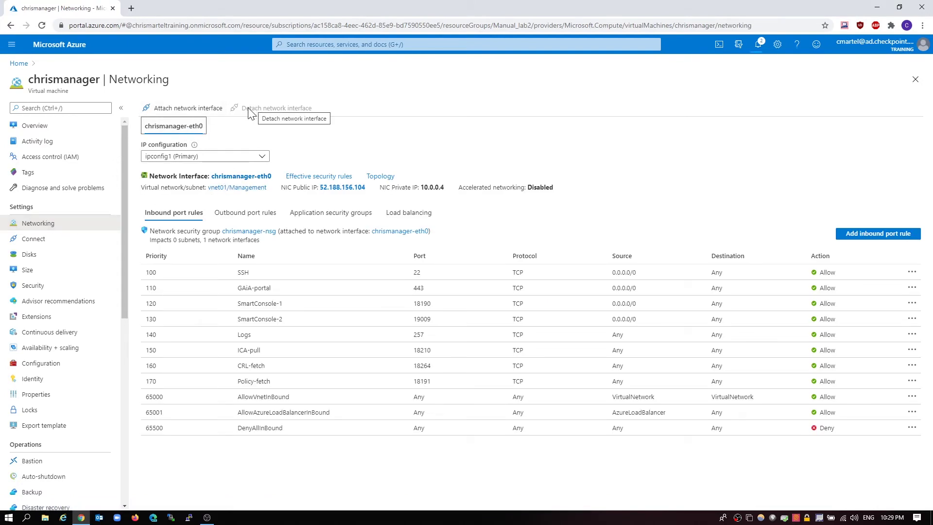
Create a network interface named temporary2 and attach it to chrismanager alongside chrismanager-eth0
left_click(214, 116)
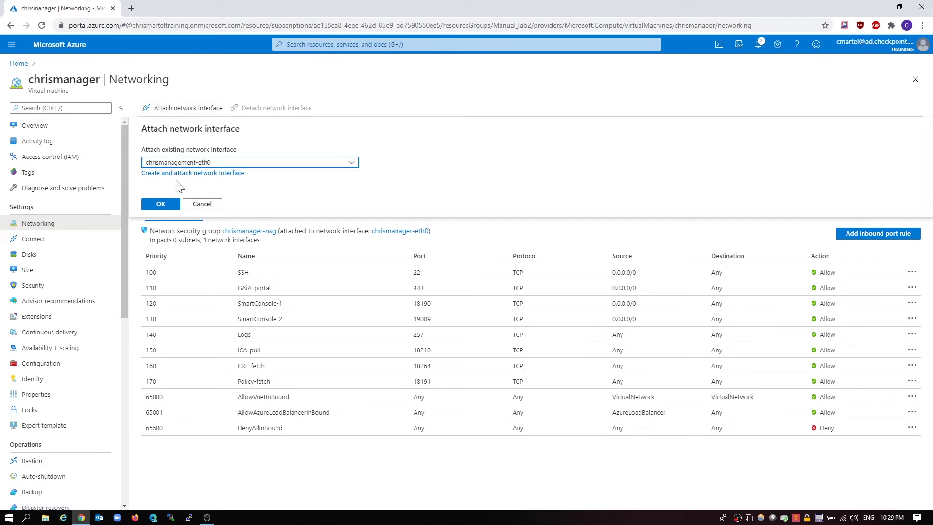
left_click(173, 174)
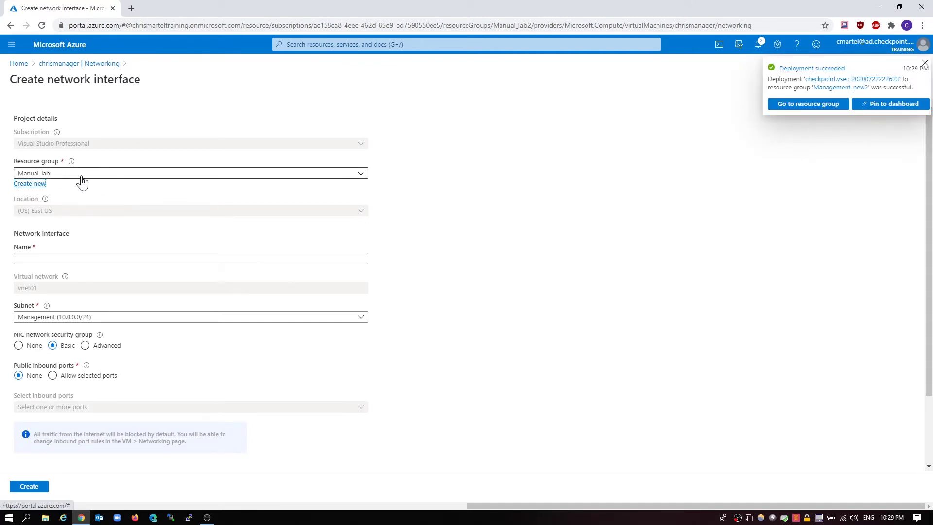
left_click(924, 65)
left_click(63, 258)
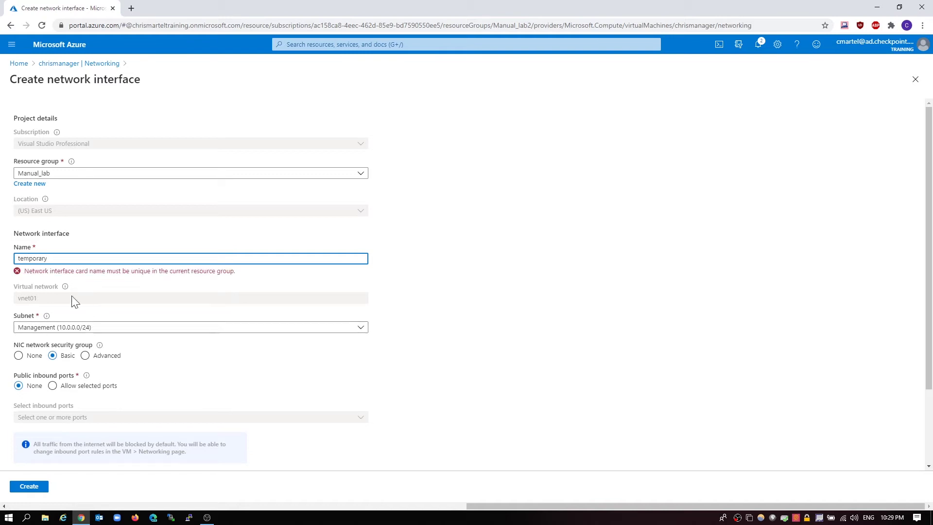
type("temporary2")
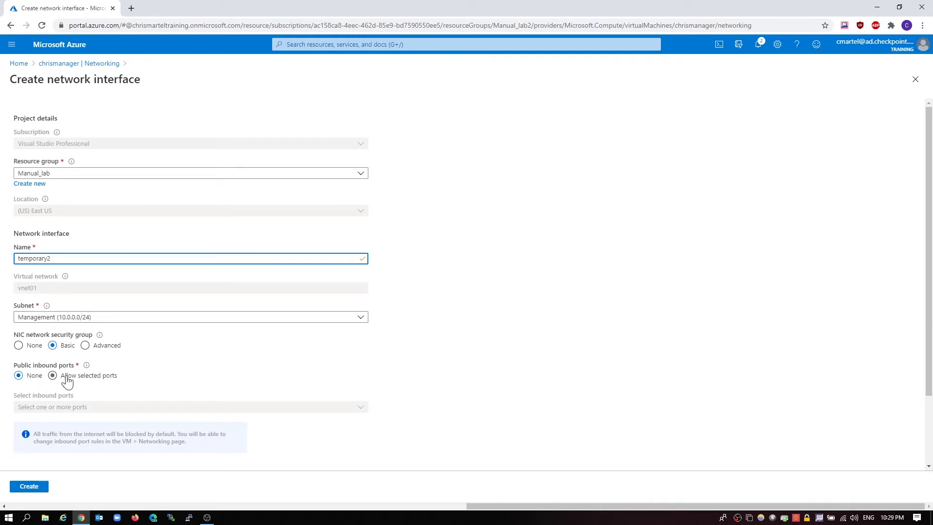
scroll(202, 377, "down", 2)
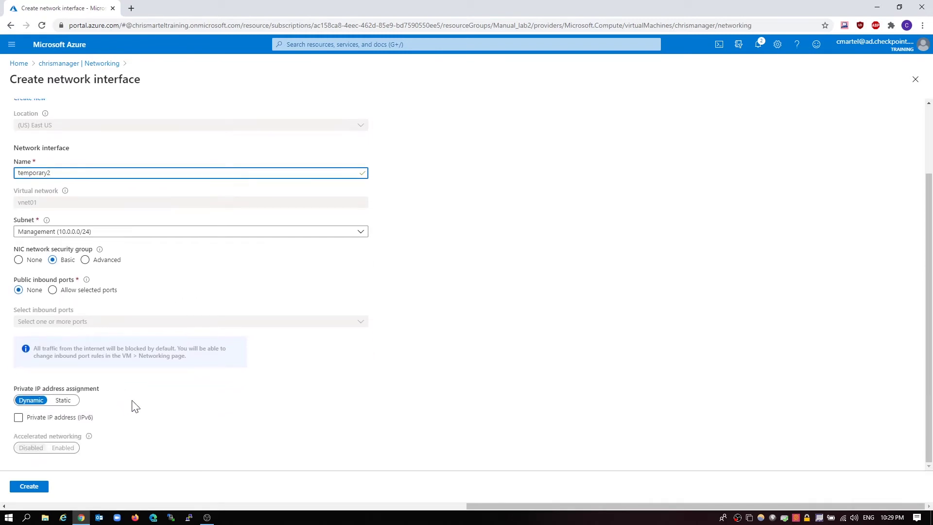
scroll(133, 405, "up", 2)
left_click(31, 486)
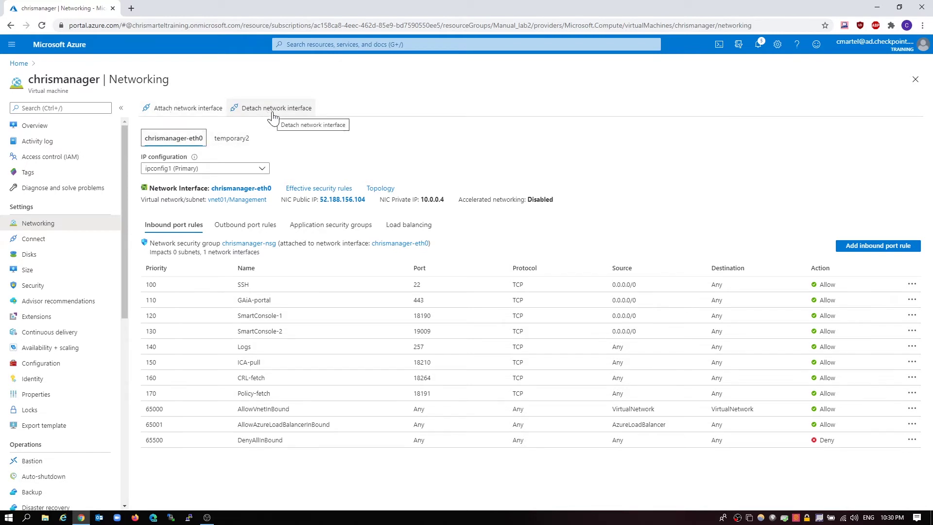
left_click(194, 109)
left_click(280, 166)
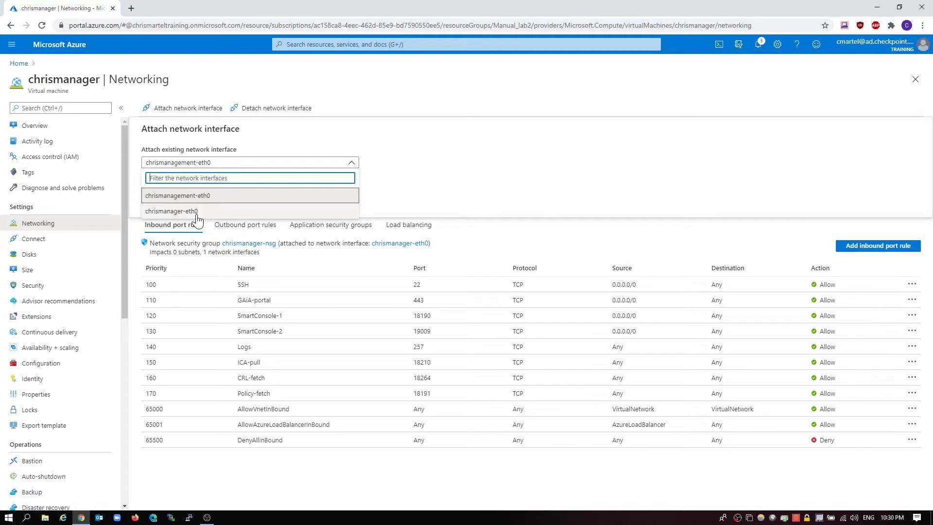
left_click(200, 195)
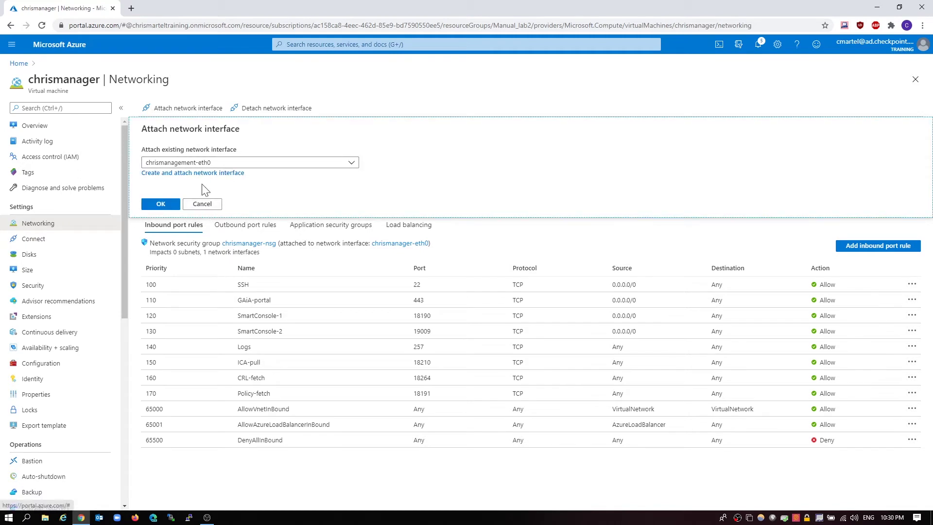
left_click(202, 203)
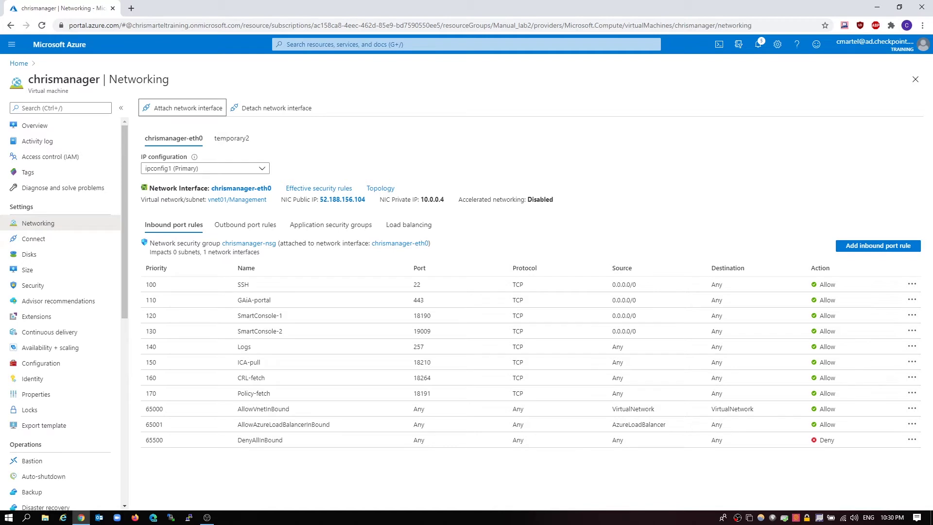
Open the vnet01 virtual network from the virtual networks list
left_click(325, 44)
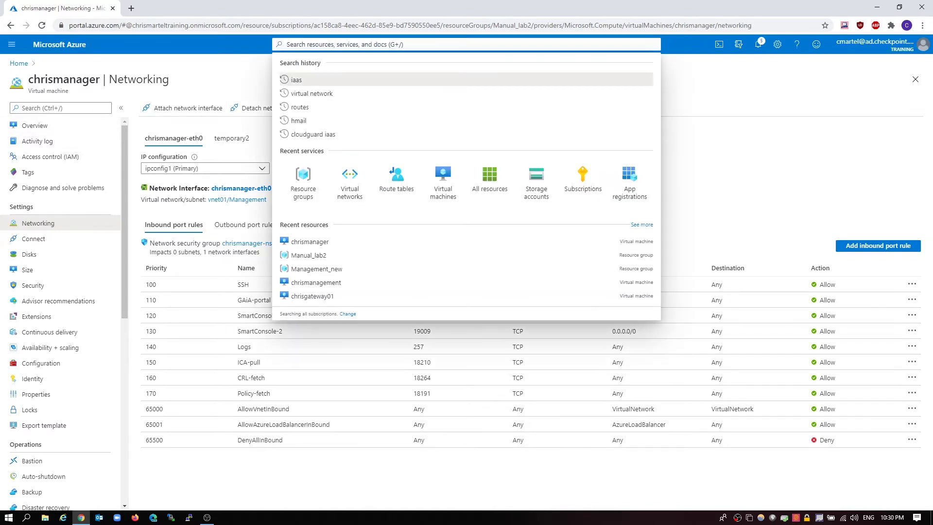
left_click(304, 93)
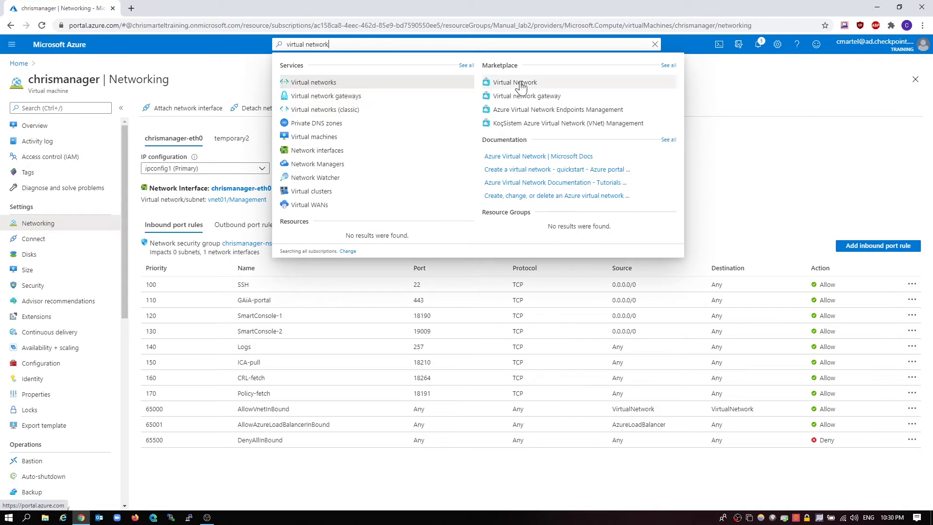
left_click(320, 83)
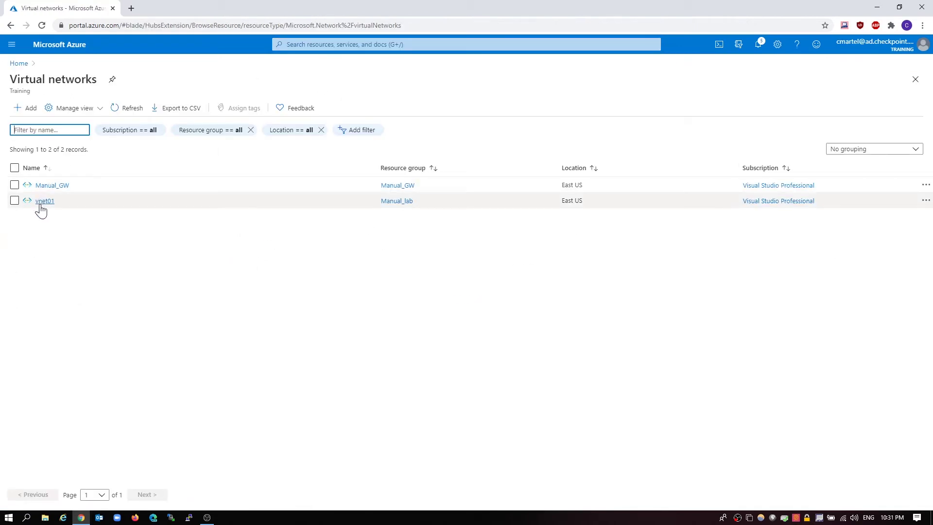
left_click(43, 200)
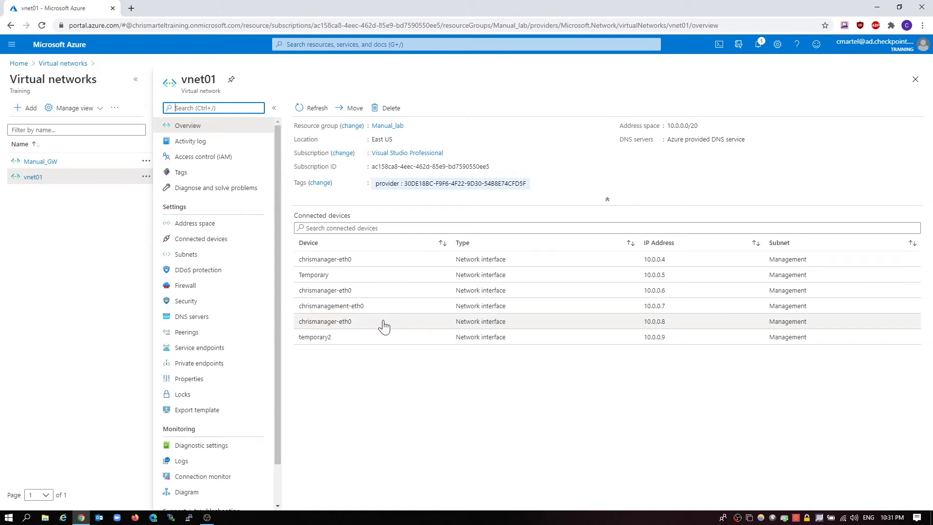
Delete the unattached chrismanager-eth0 (10.0.0.6) and chrismanagement-eth0 interfaces
left_click(387, 291)
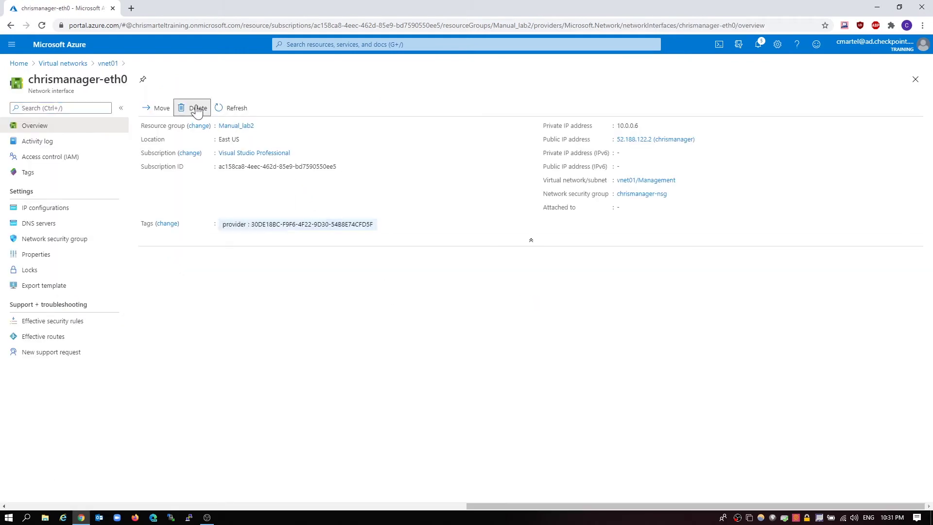
left_click(195, 108)
left_click(159, 170)
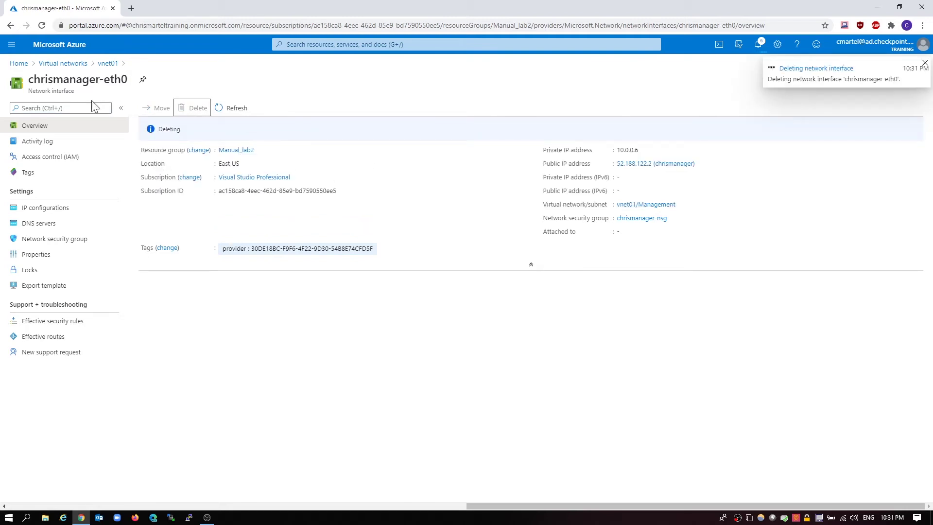
left_click(109, 65)
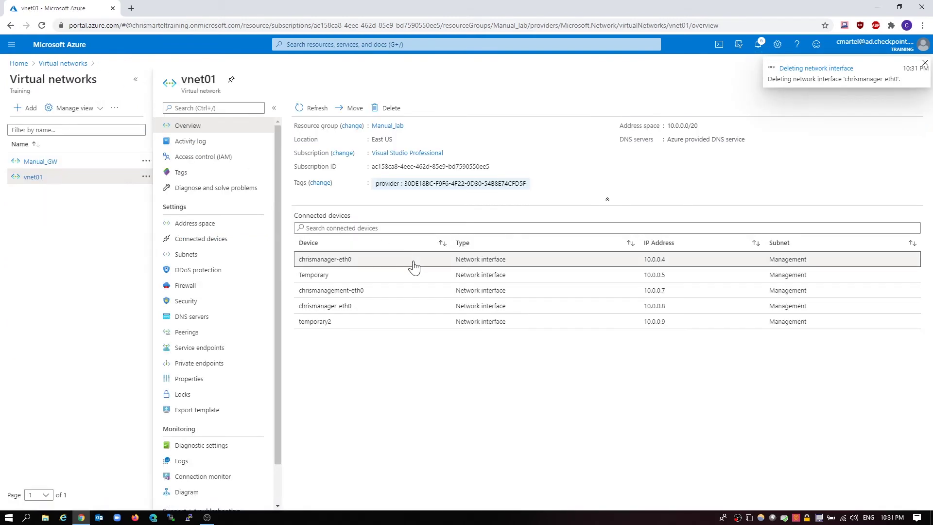
left_click(467, 291)
left_click(195, 108)
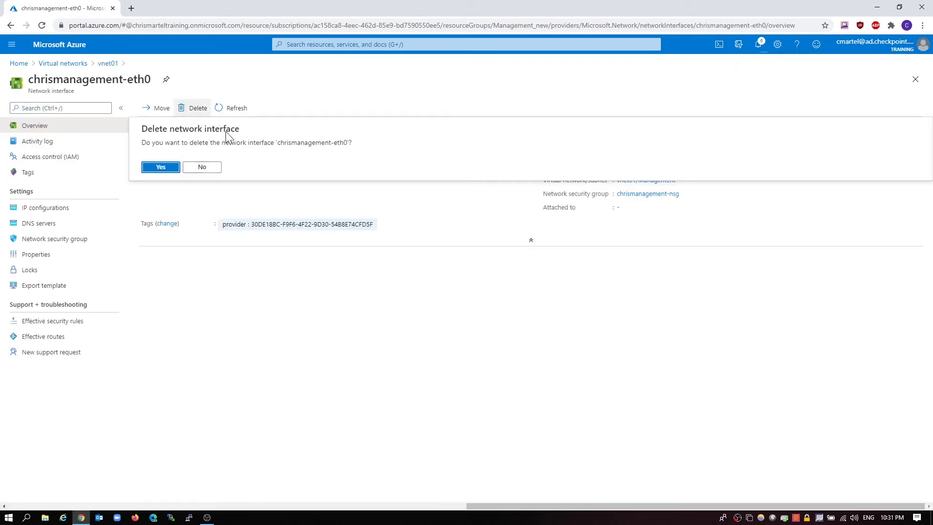
left_click(159, 166)
left_click(74, 64)
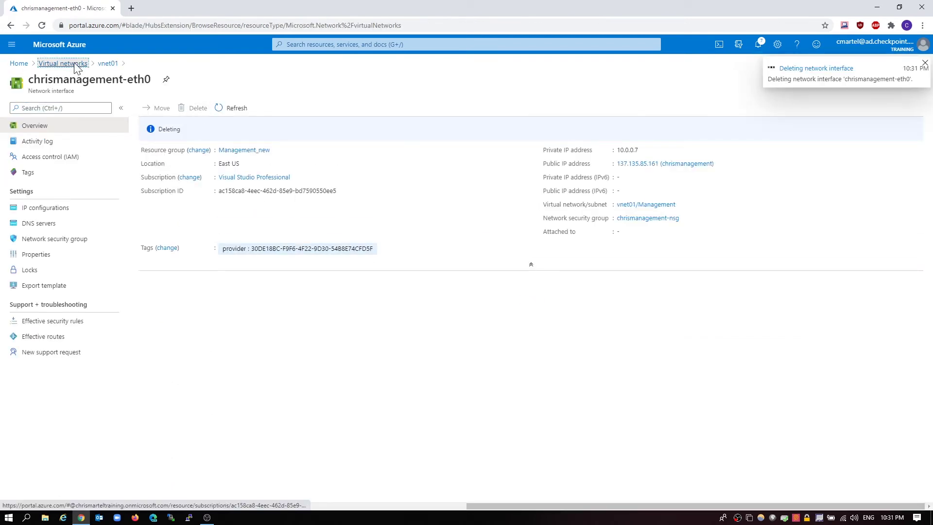
Try deleting the Temporary interface from vnet01, which fails, then return to Home
left_click(42, 200)
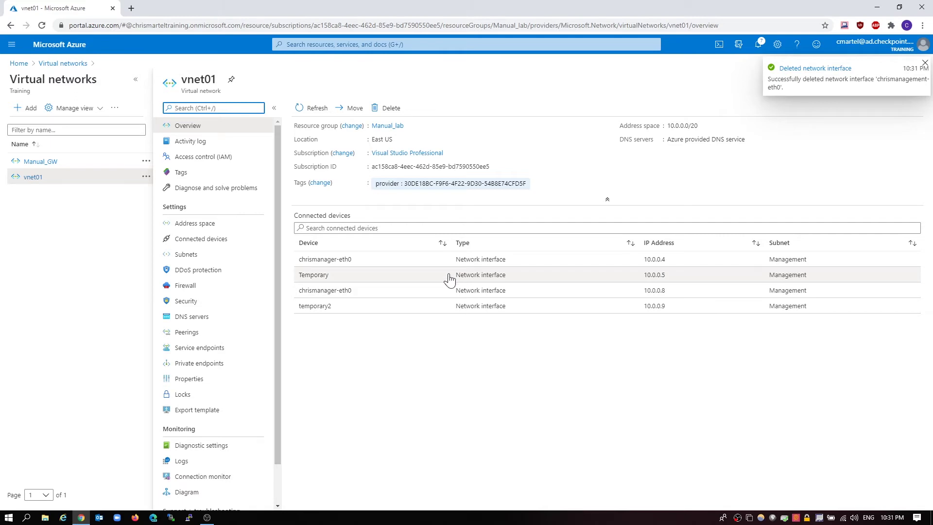
left_click(449, 277)
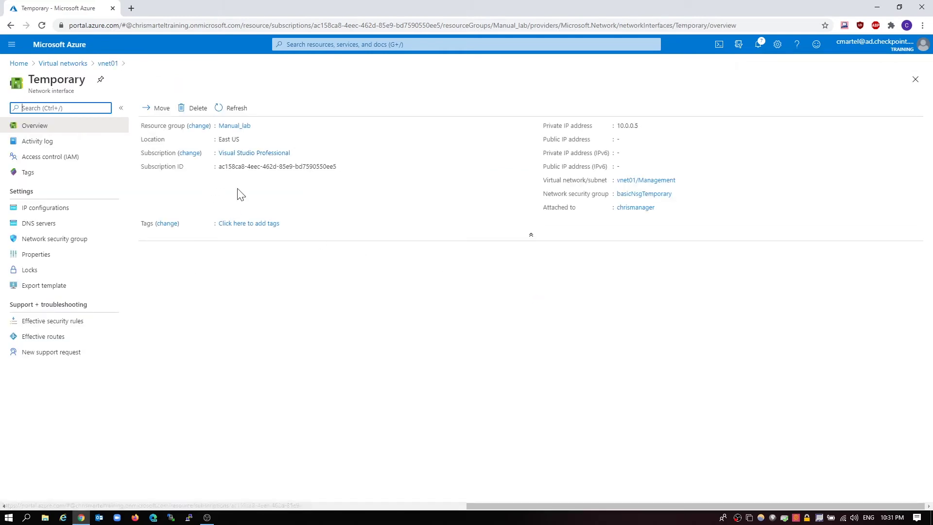
left_click(192, 108)
left_click(160, 165)
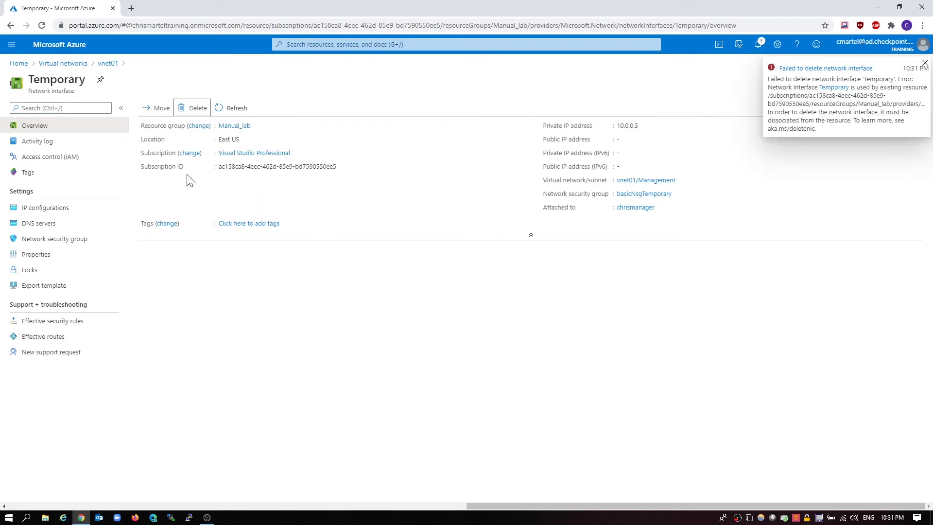
left_click(925, 63)
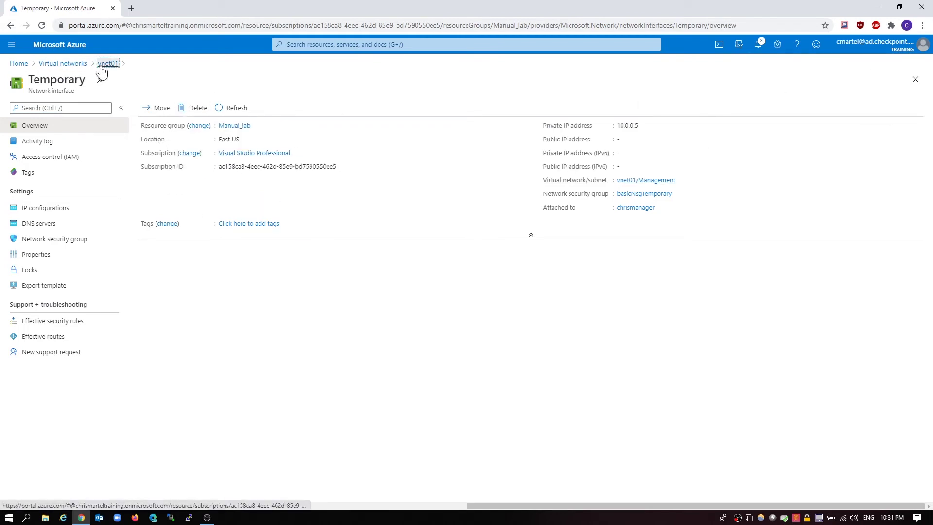
left_click(70, 68)
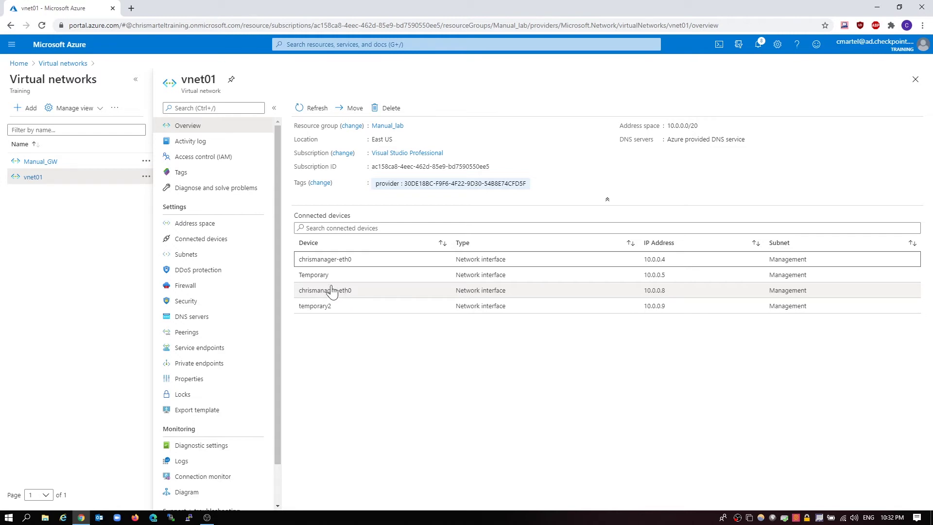
left_click(19, 63)
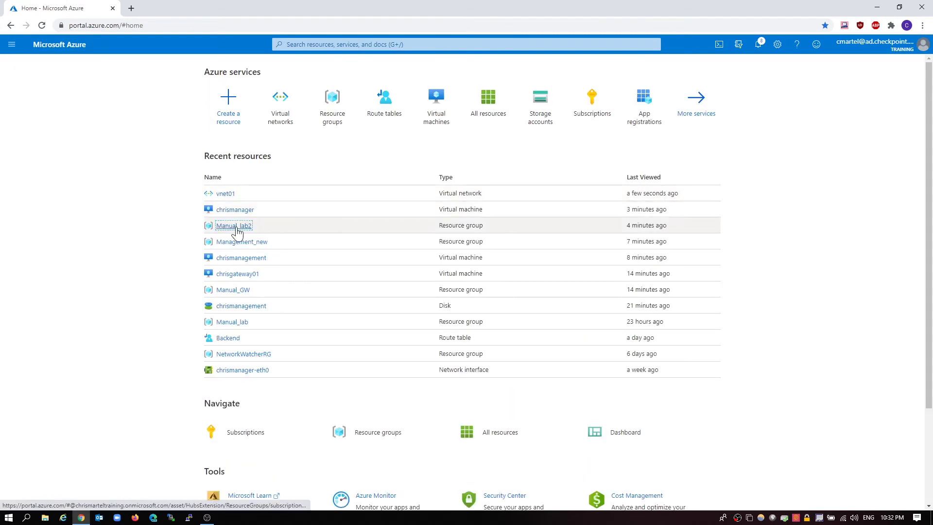
Detach chrismanager-eth0 from the chrismanager VM in Manual_lab2, keeping temporary2, then go Home
left_click(237, 226)
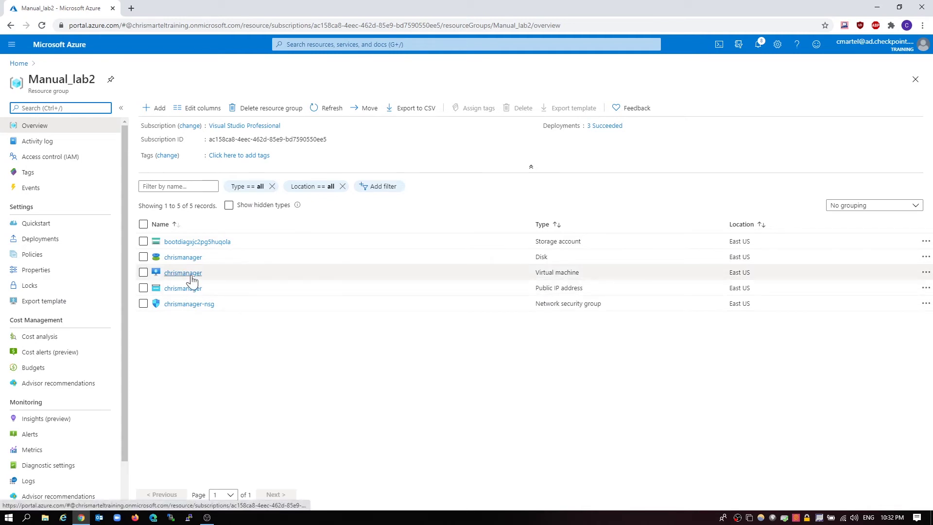
left_click(191, 275)
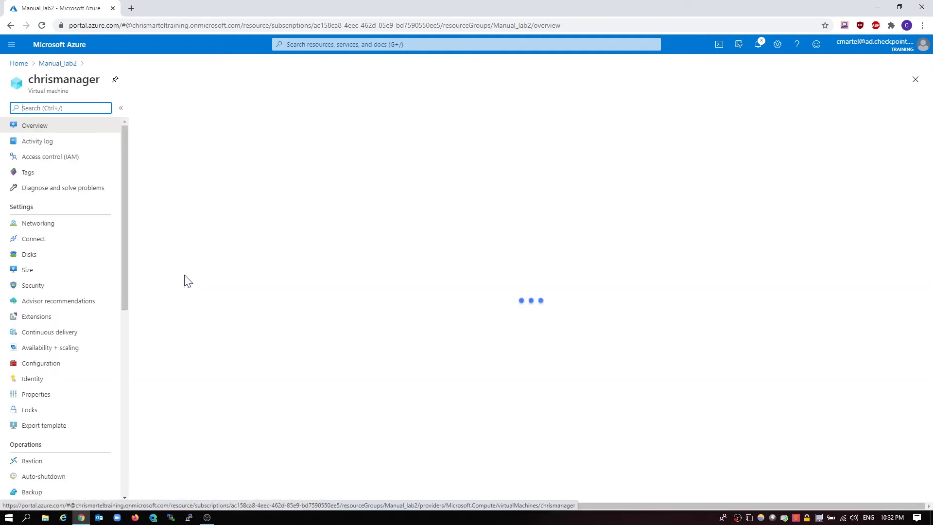
left_click(56, 226)
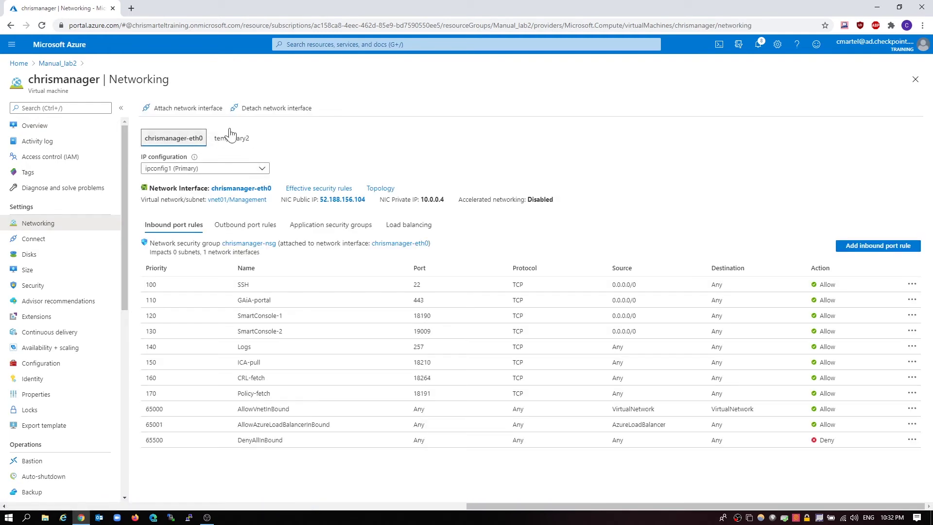
left_click(255, 109)
left_click(158, 188)
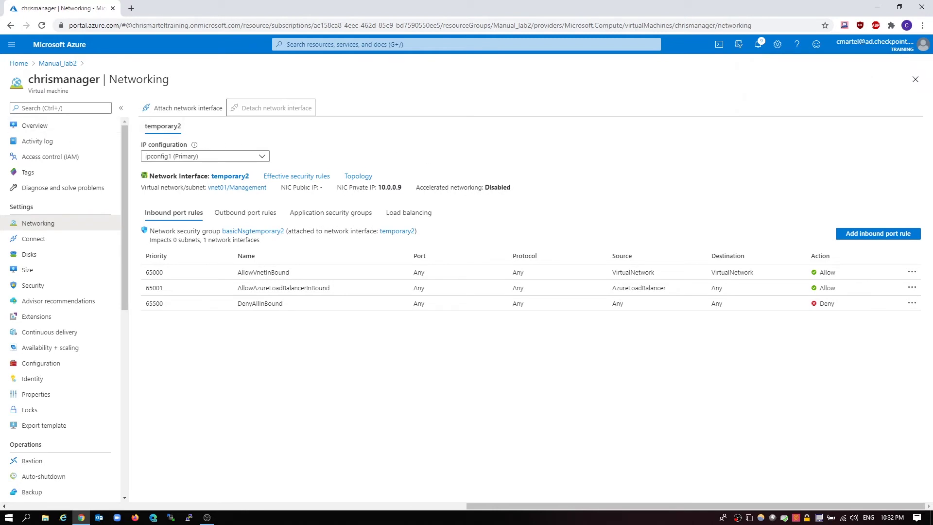
left_click(18, 66)
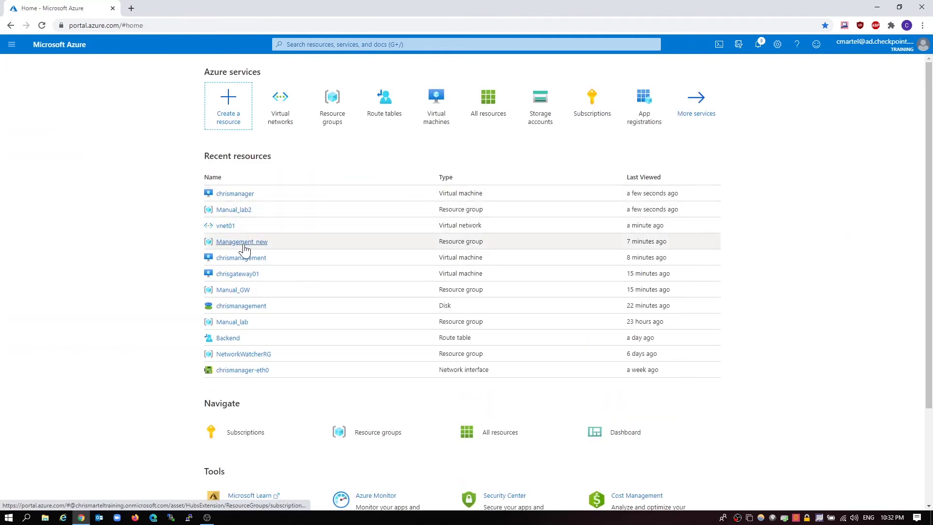
Copy public IP 52.149.155.25 from the chrismanager VM in the Management_new2 resource group
left_click(323, 117)
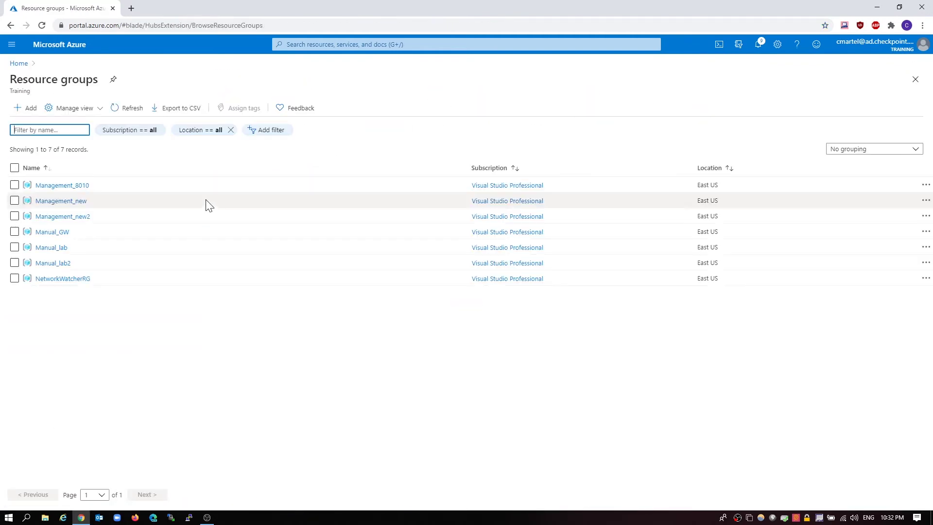
left_click(82, 217)
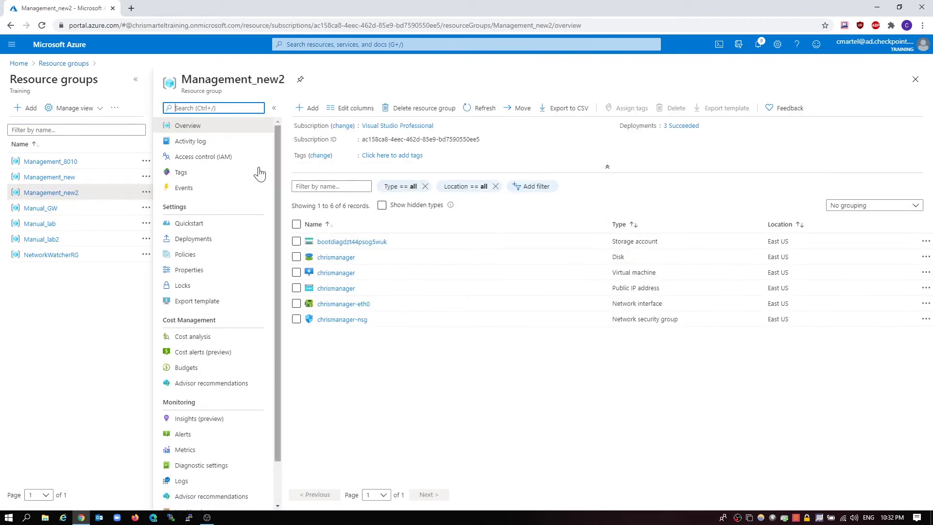
left_click(343, 275)
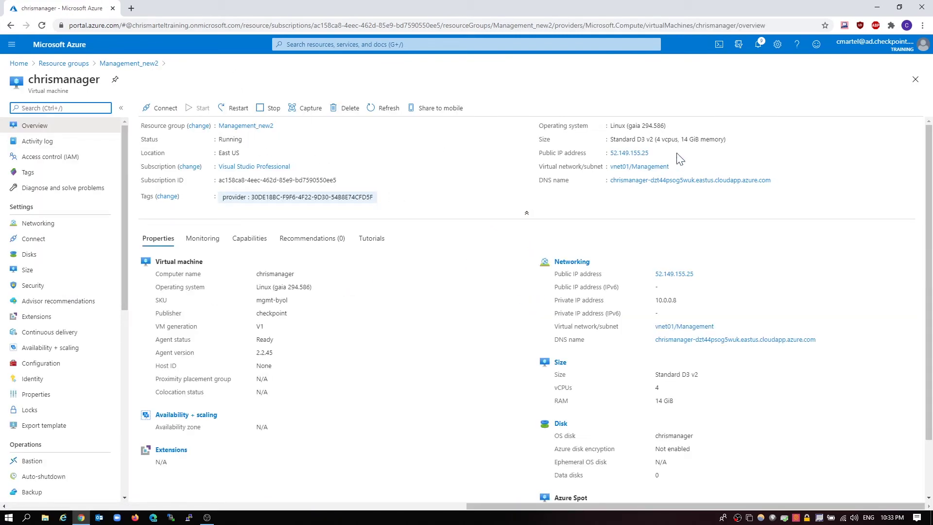
left_click(654, 153)
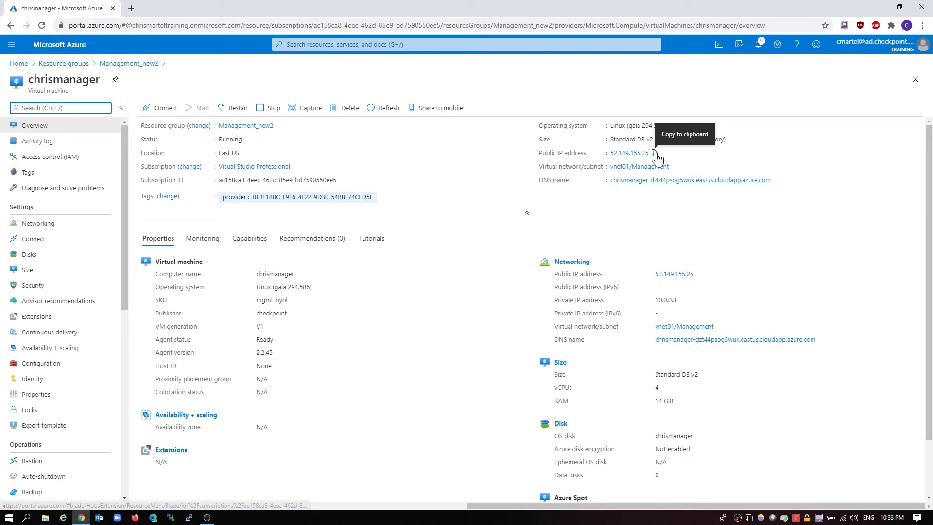
left_click(130, 12)
type("https:")
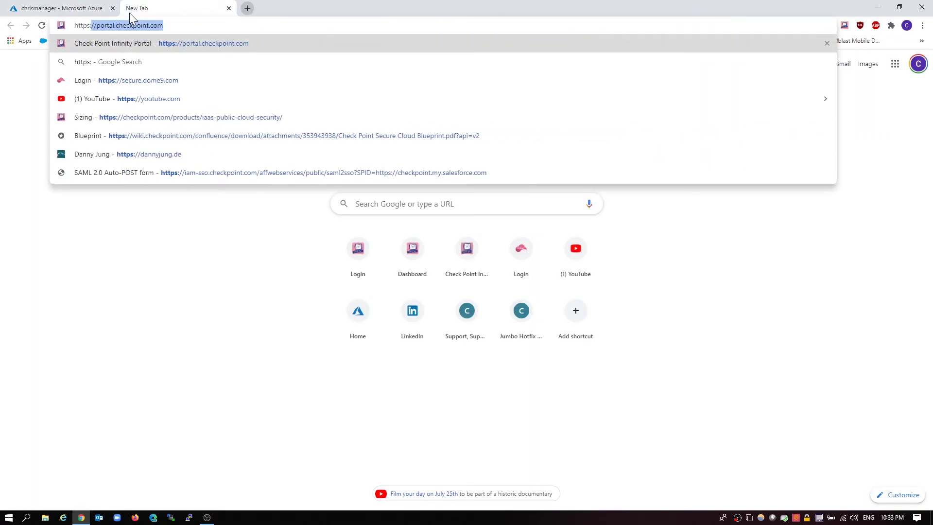
type("//")
key("ctrl+v")
key("Return")
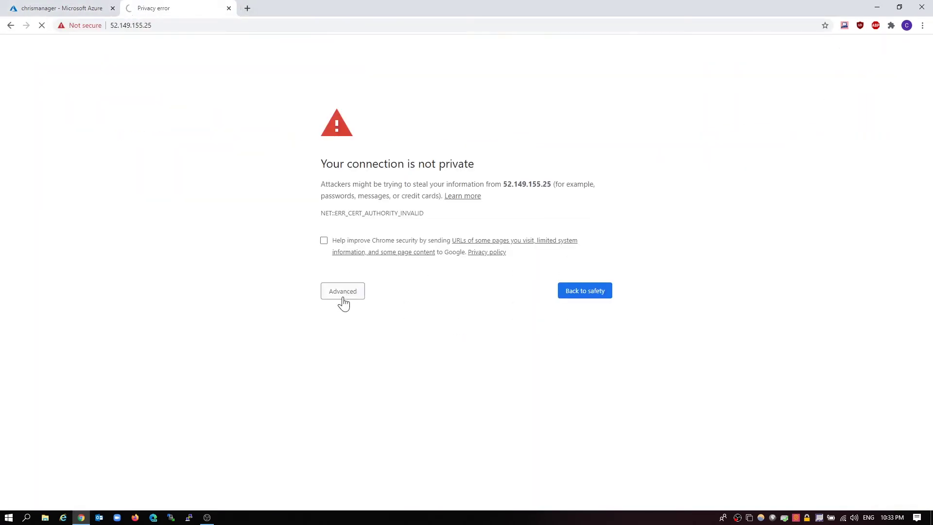
left_click(342, 301)
left_click(364, 367)
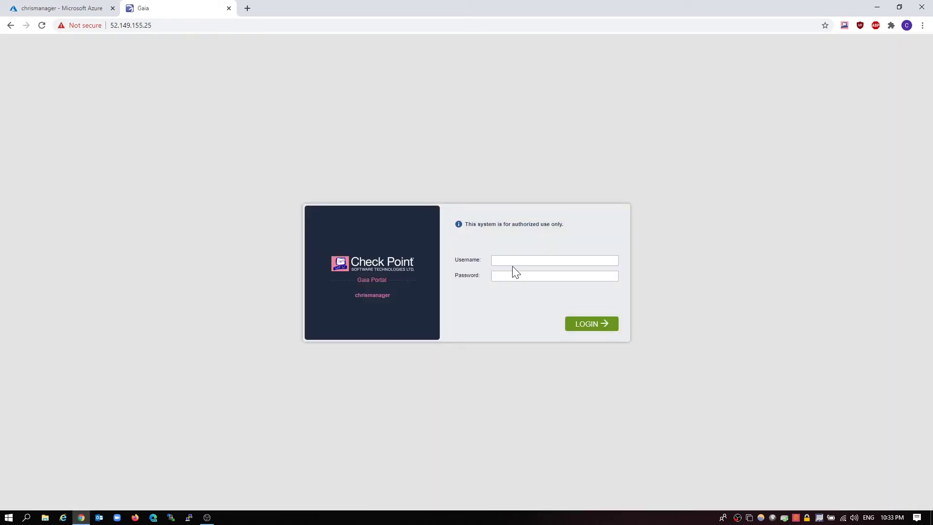
Log in to Gaia Portal as admin, confirming R80.40 Security Management on chrismanager
left_click(512, 261)
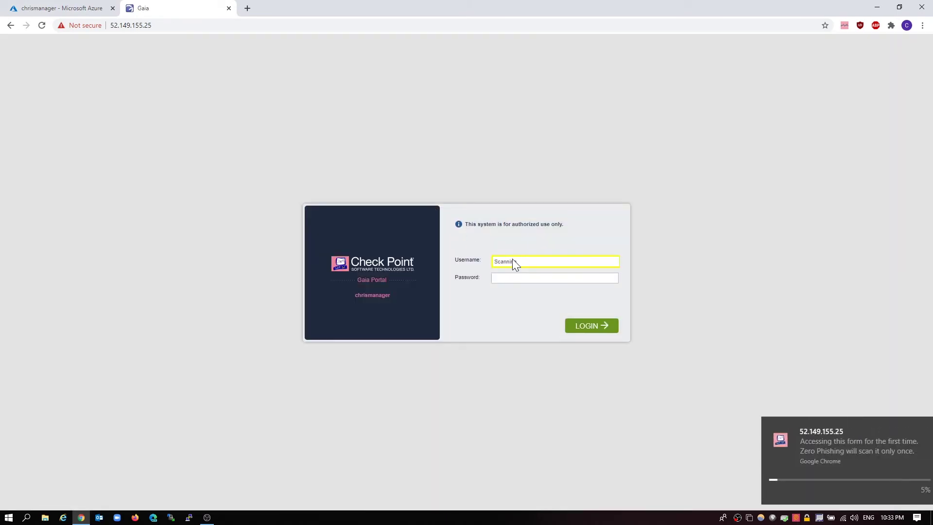
type("admin")
key("Tab")
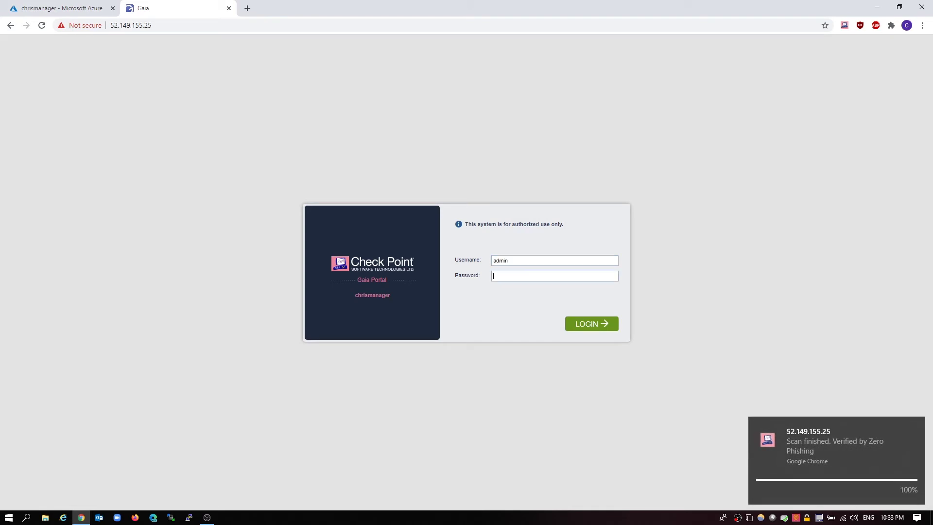
type("*************")
left_click(604, 327)
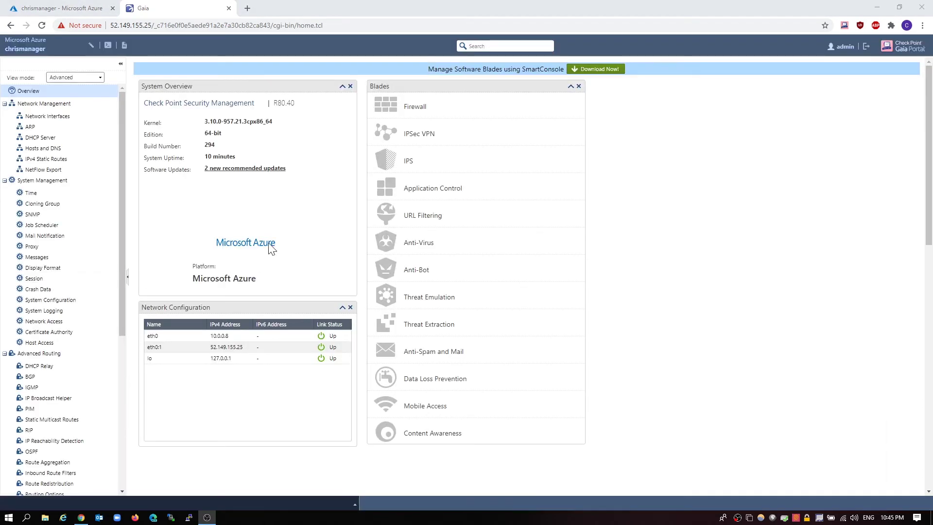
left_click(63, 8)
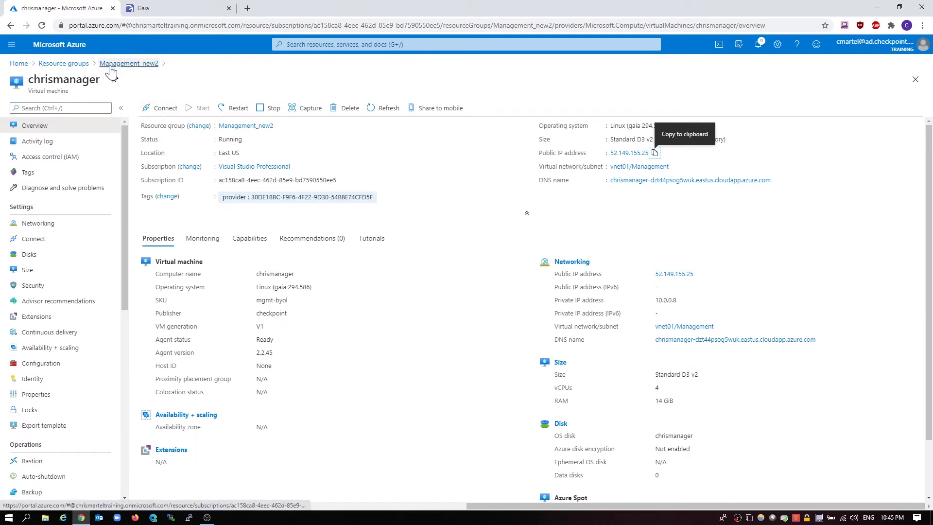
Stop chrismanager, attach the old chrismanager-eth0 interface, and compare both interfaces' IP details
left_click(266, 116)
left_click(173, 167)
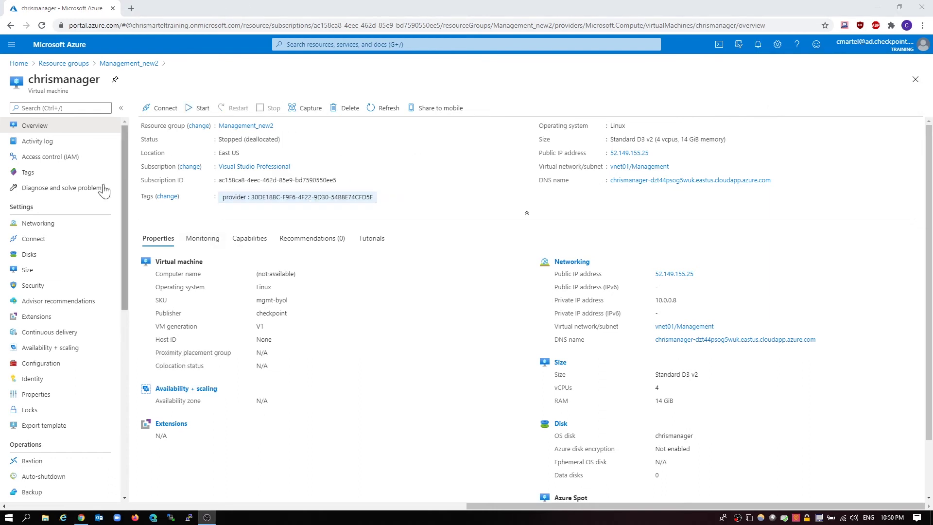
left_click(59, 228)
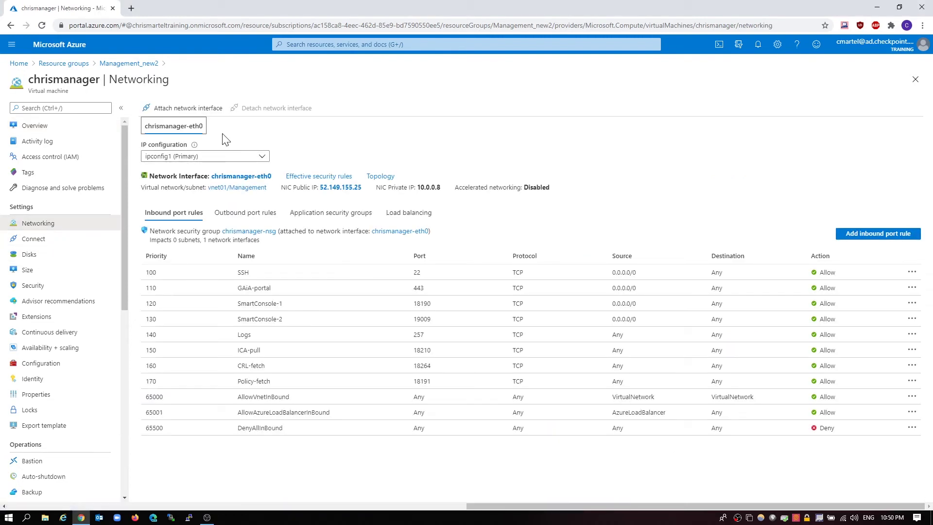
left_click(203, 113)
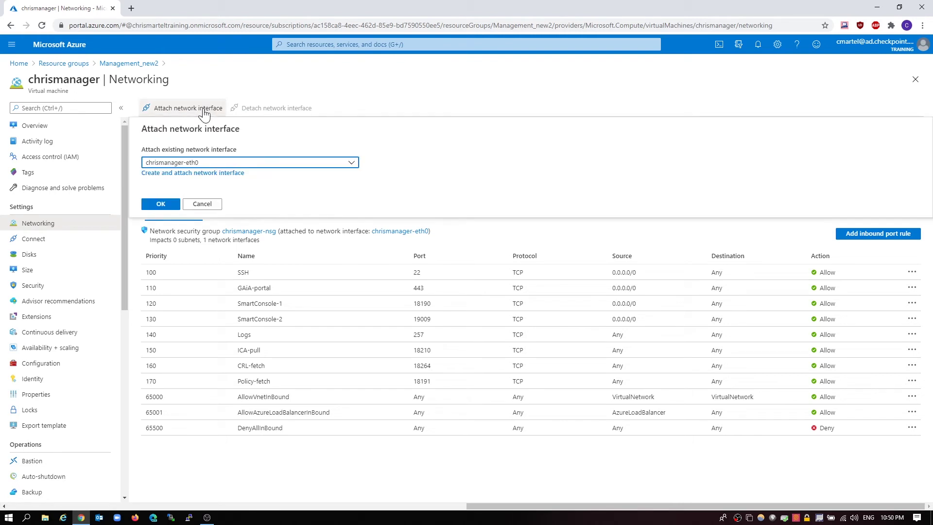
left_click(192, 164)
left_click(174, 206)
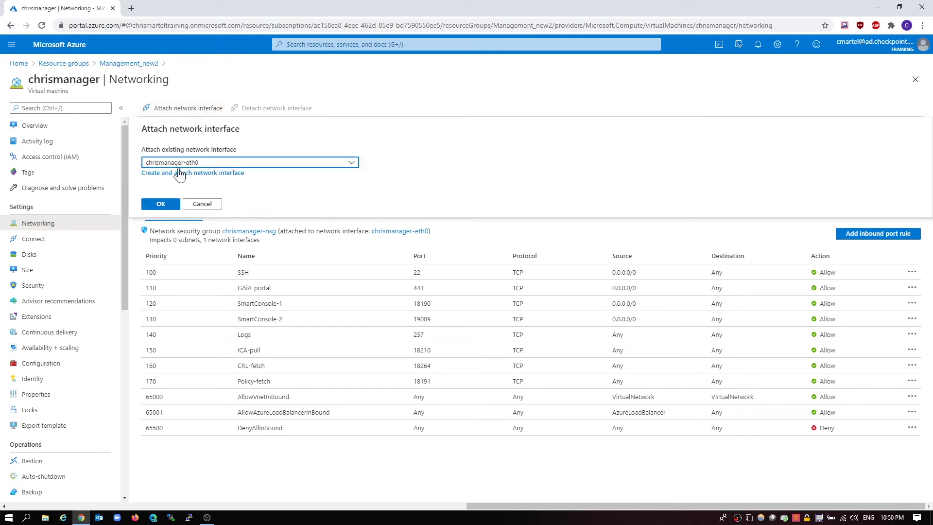
left_click(161, 204)
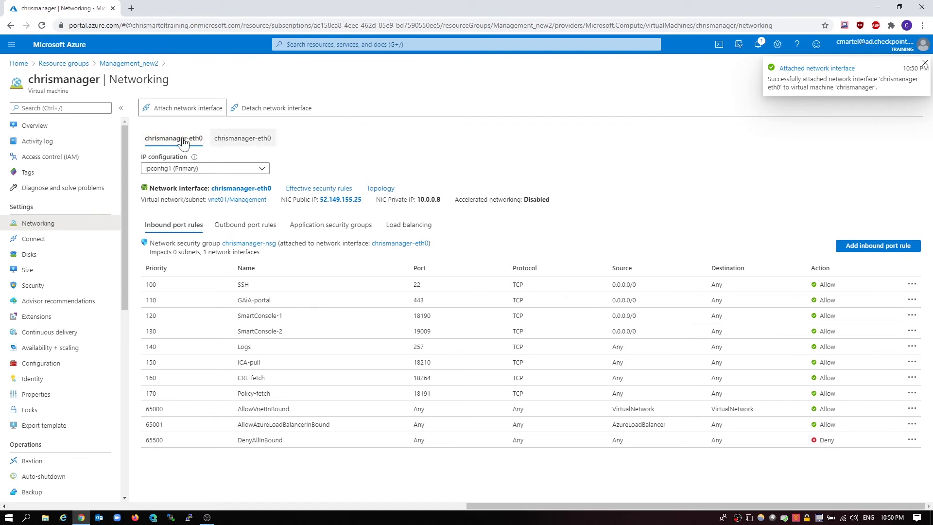
left_click(243, 139)
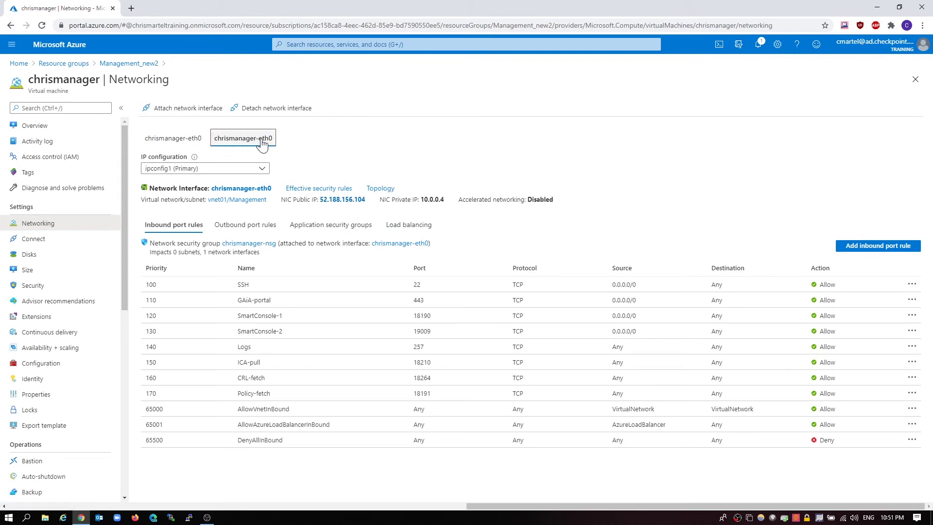
left_click(170, 138)
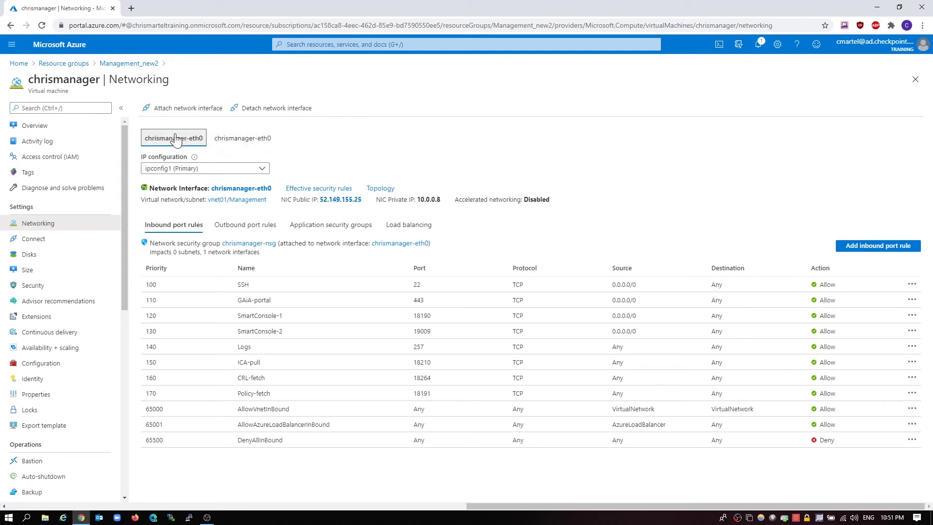
Detach the original interface with public IP 52.149.155.25, then return to the VM overview
left_click(260, 110)
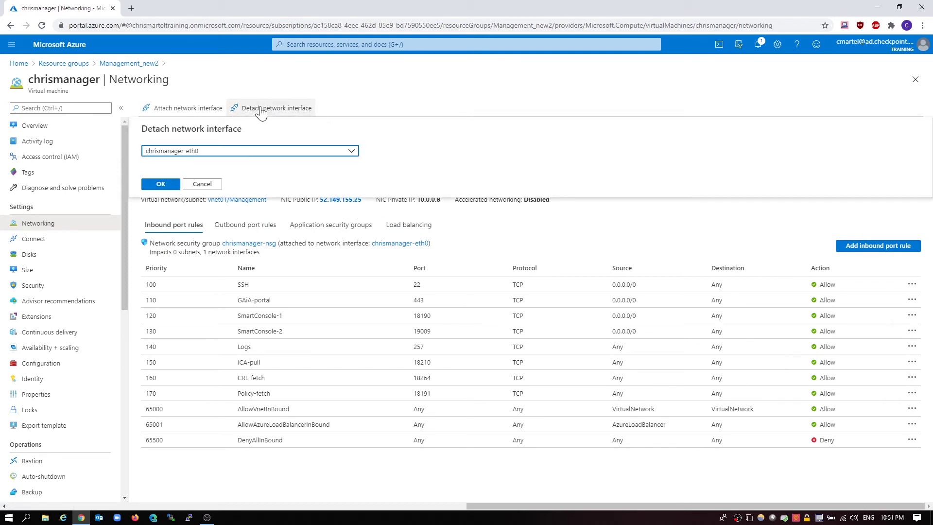
left_click(160, 184)
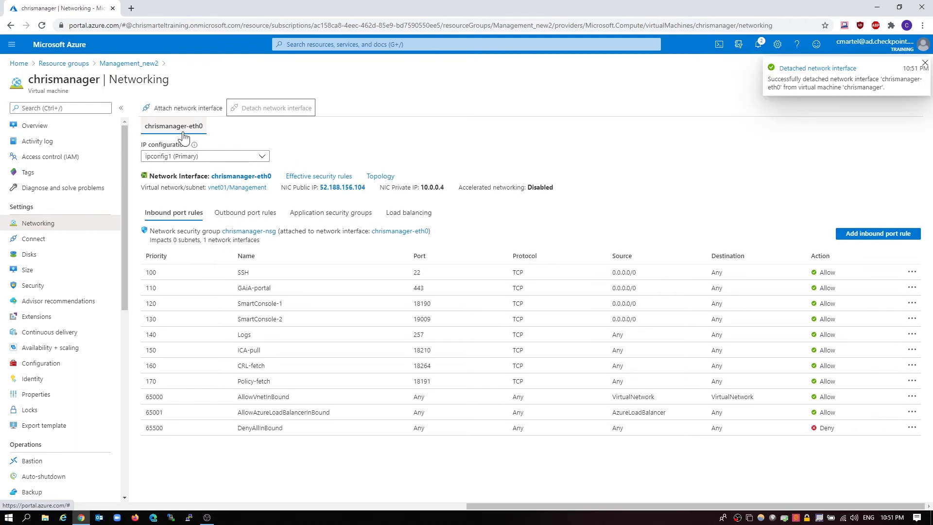
left_click(175, 127)
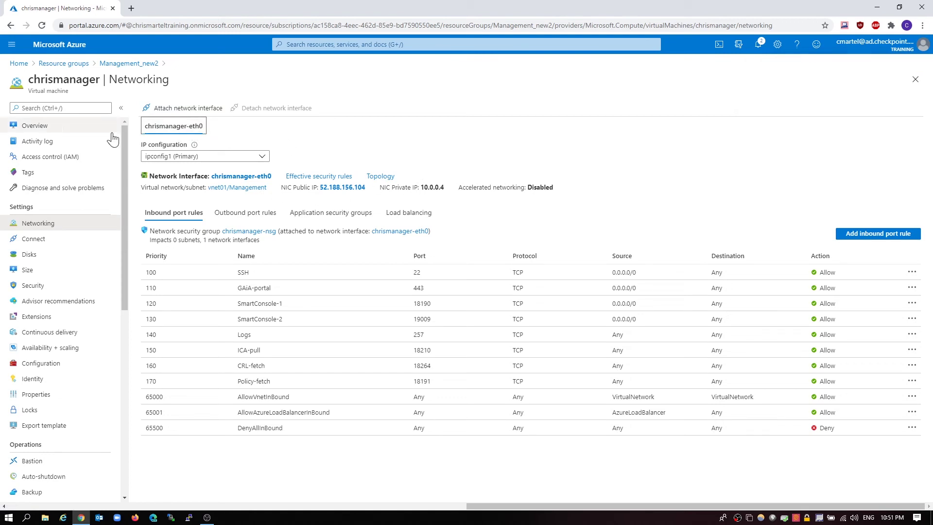
left_click(77, 126)
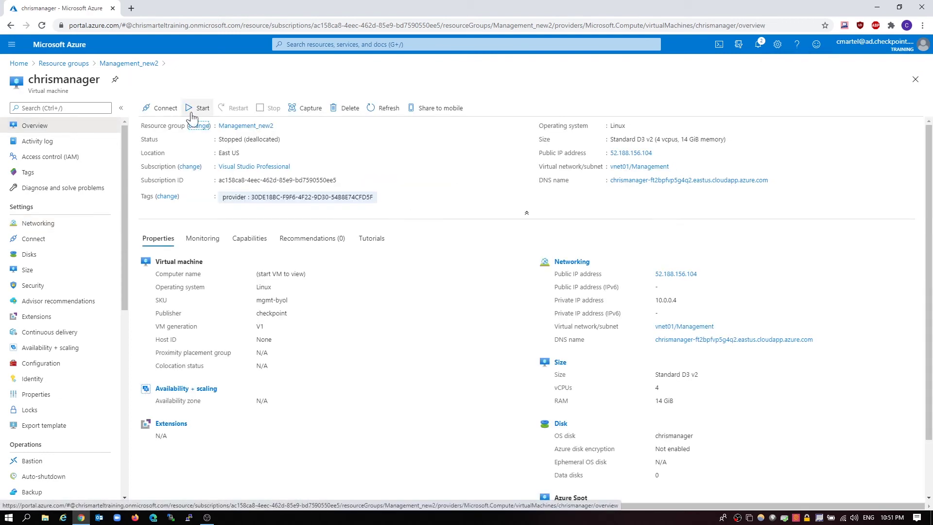
Start the chrismanager VM and scroll the left menu down toward Serial console
left_click(199, 109)
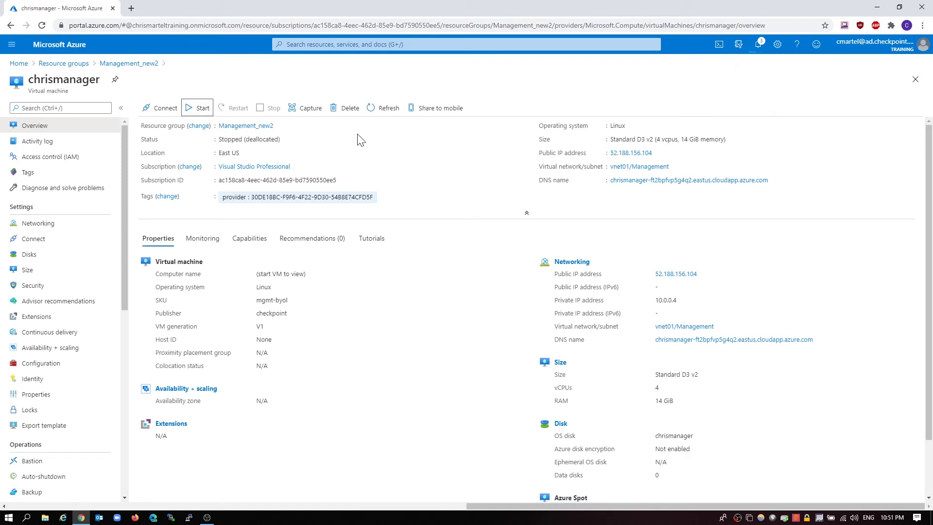
scroll(116, 431, "down", 8)
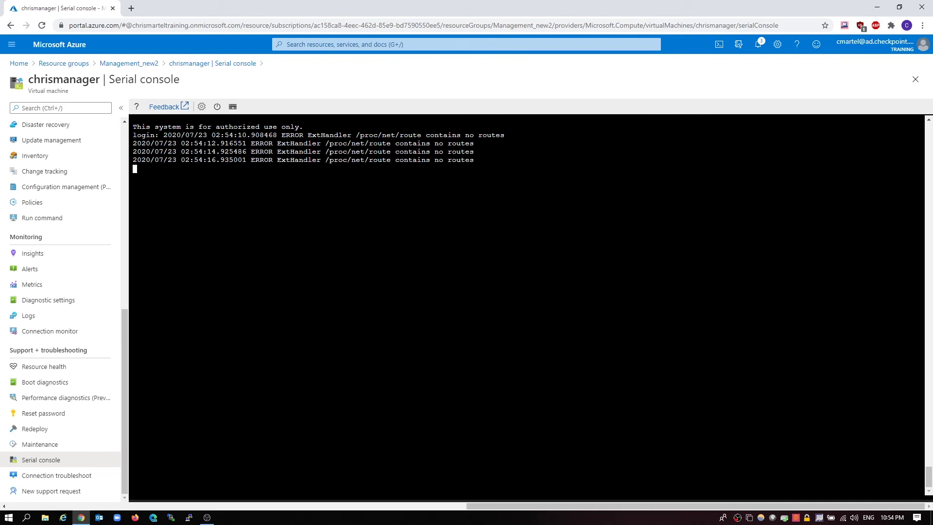
Log in to the chrismanager serial console as admin
key("Return")
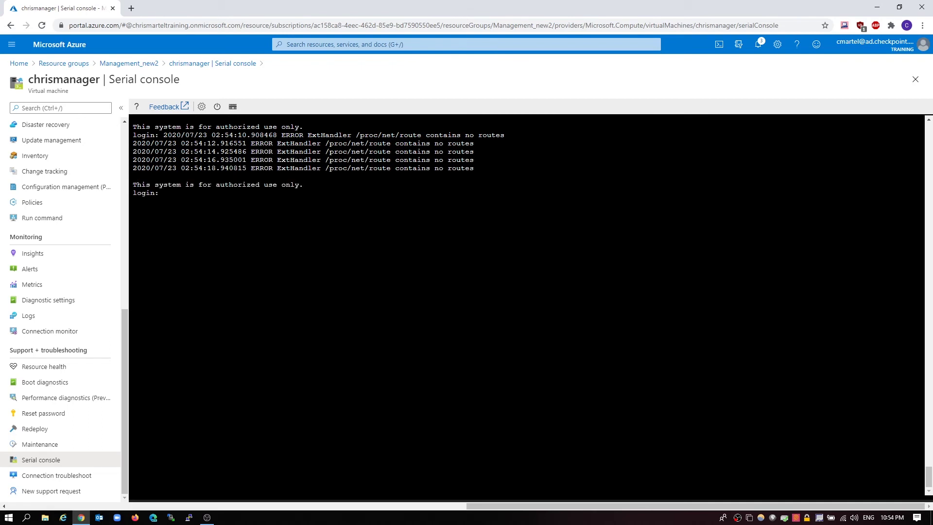
type("admin")
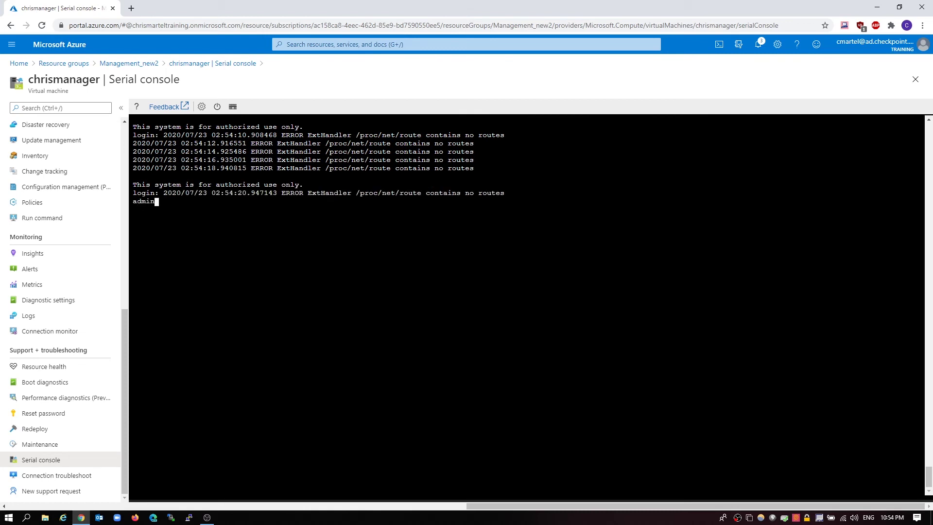
key("Return")
key("Return")
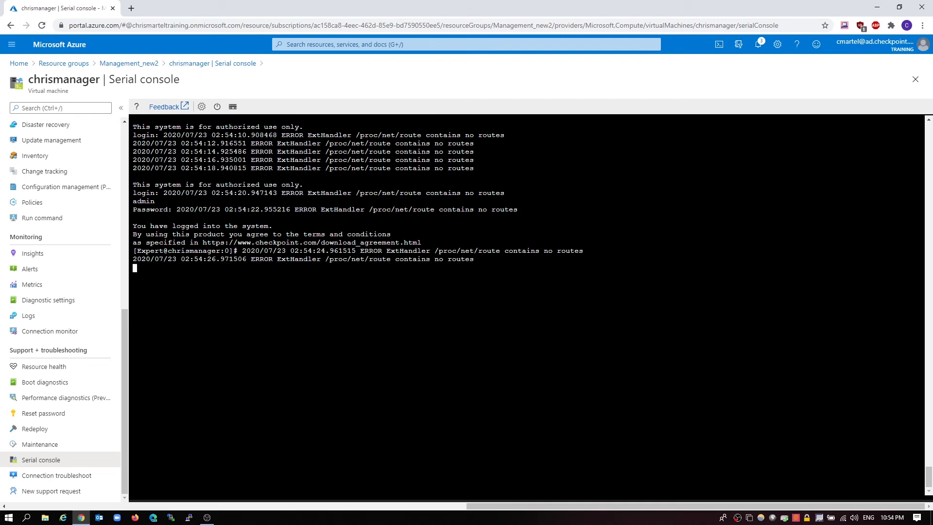
Launch clish and run 'show interfaces' repeatedly, which lists only eth1 and lo
type("clish")
key("Return")
type("s")
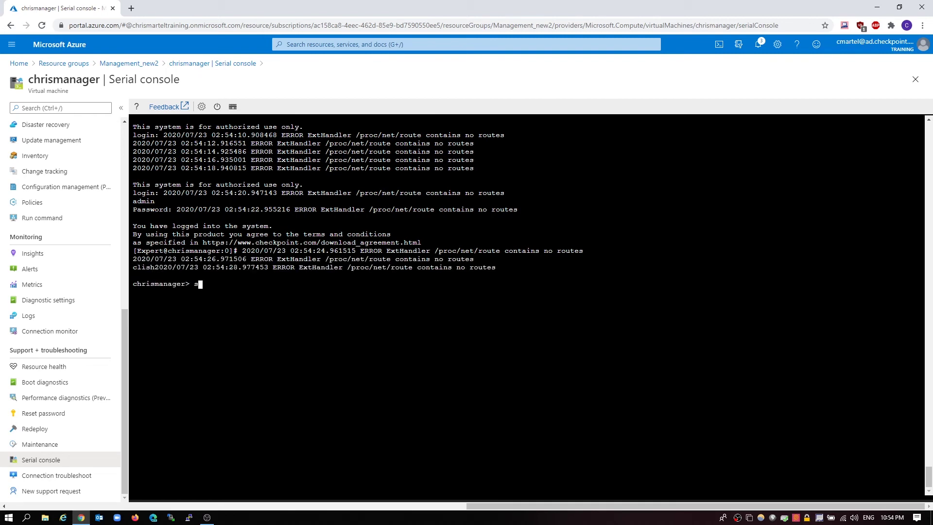
type("how interfaces")
key("Return")
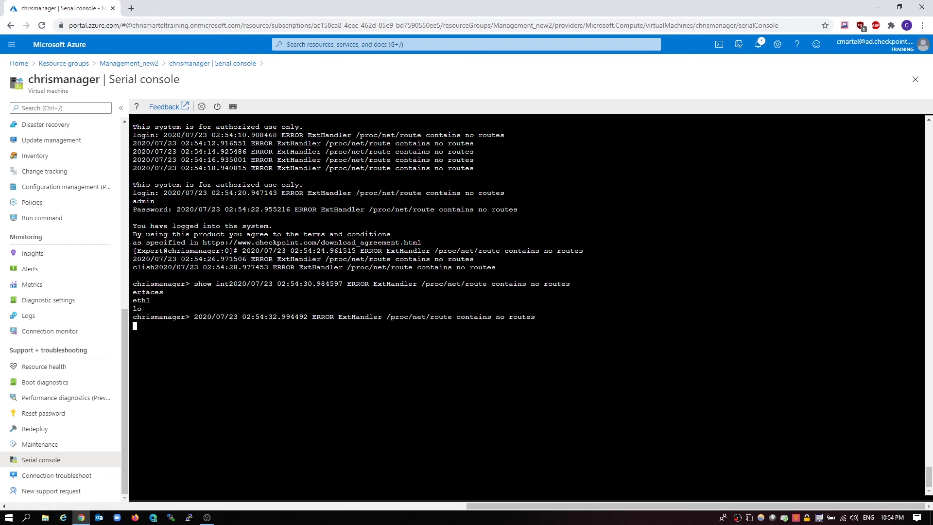
key("Up")
key("Return")
key("Up")
key("Return")
key("Up")
key("Return")
key("Up")
key("Return")
key("Up")
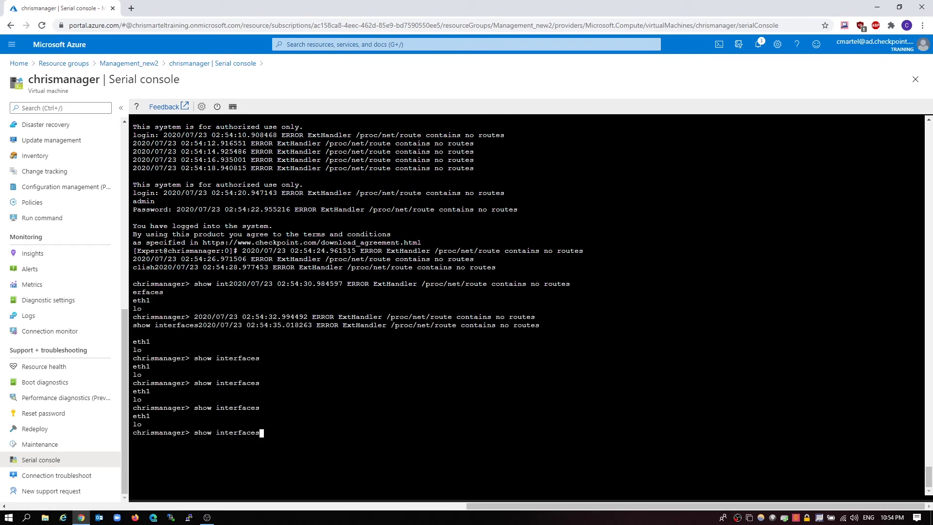
key("Return")
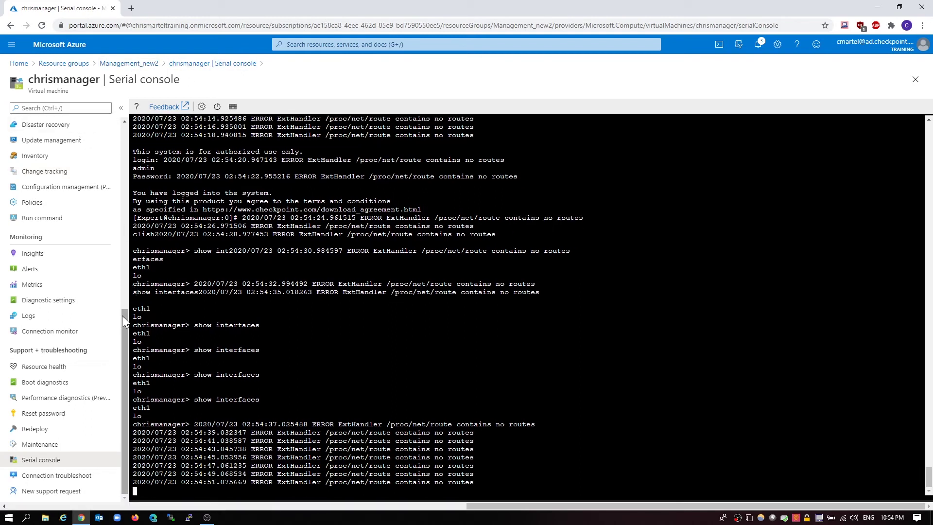
Return to the VM overview and open the Management_new2 resource group in a new tab
left_click_drag(123, 315, 130, 127)
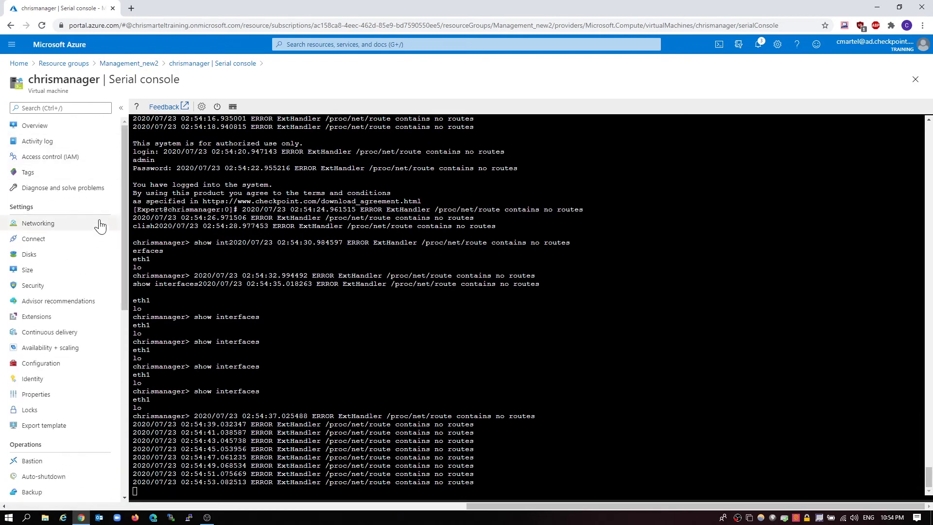
left_click(54, 128)
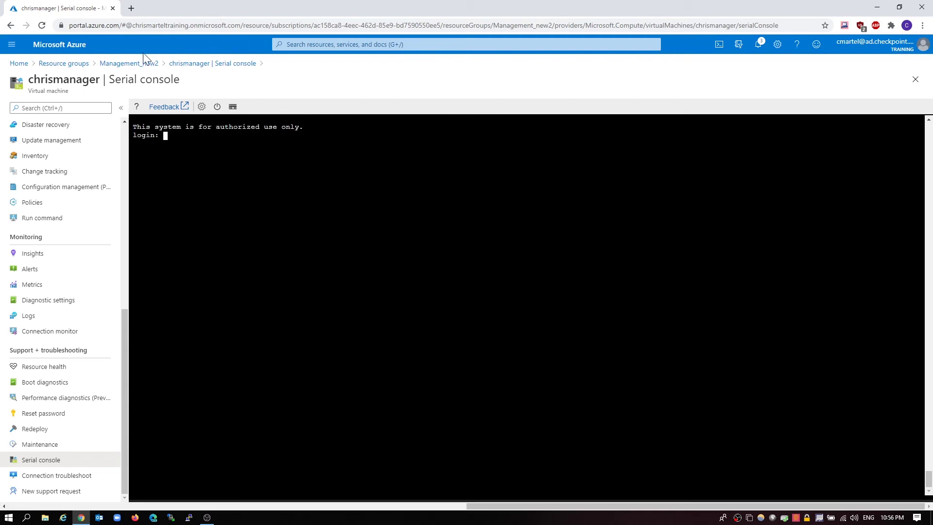
middle_click(128, 64)
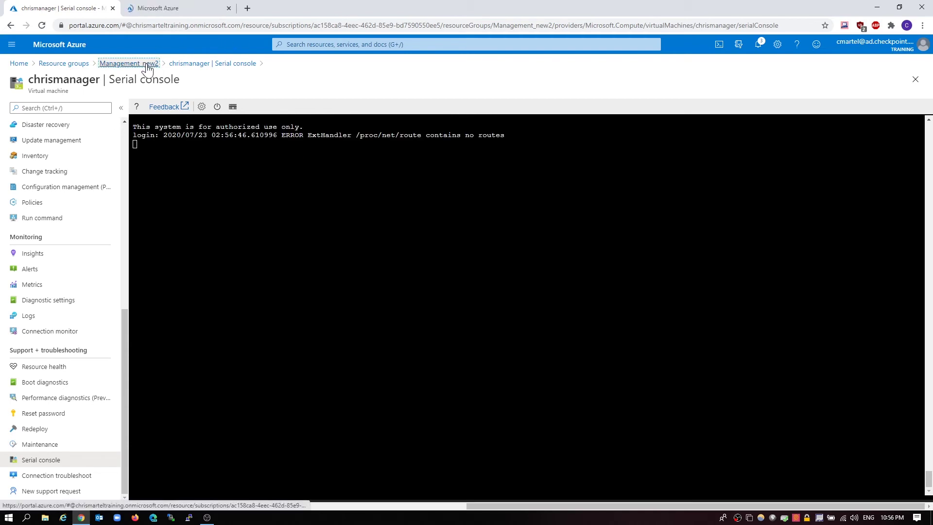
left_click(173, 10)
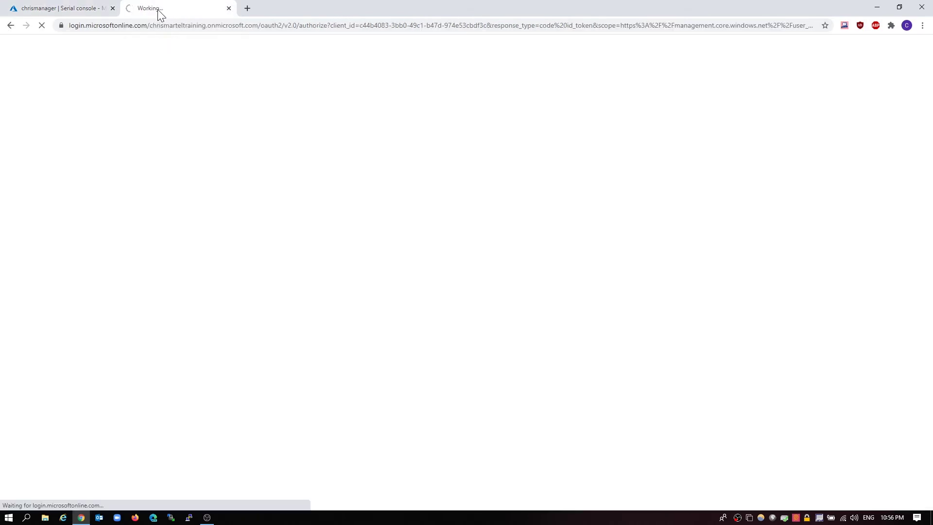
left_click(89, 9)
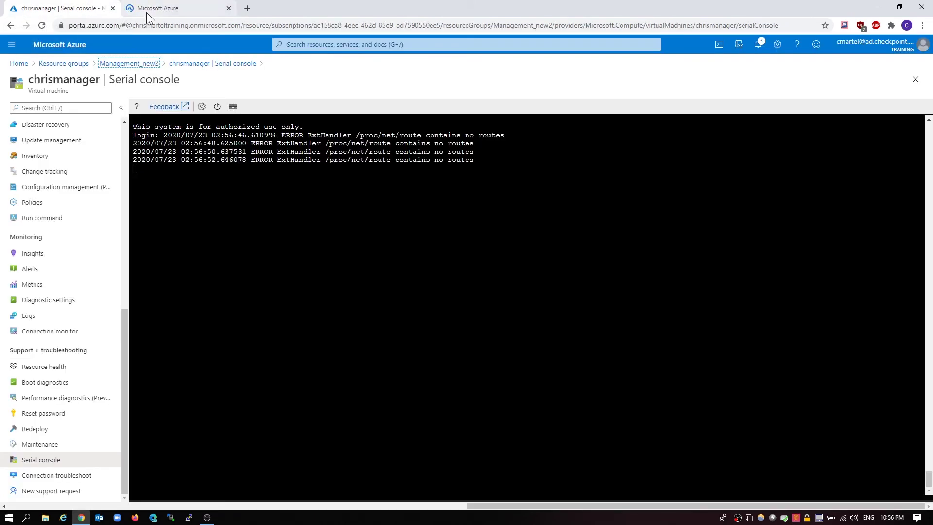
Open chrismanager's details in the new tab to read private IP 10.0.0.4, then detach the tab into its own window
left_click(167, 14)
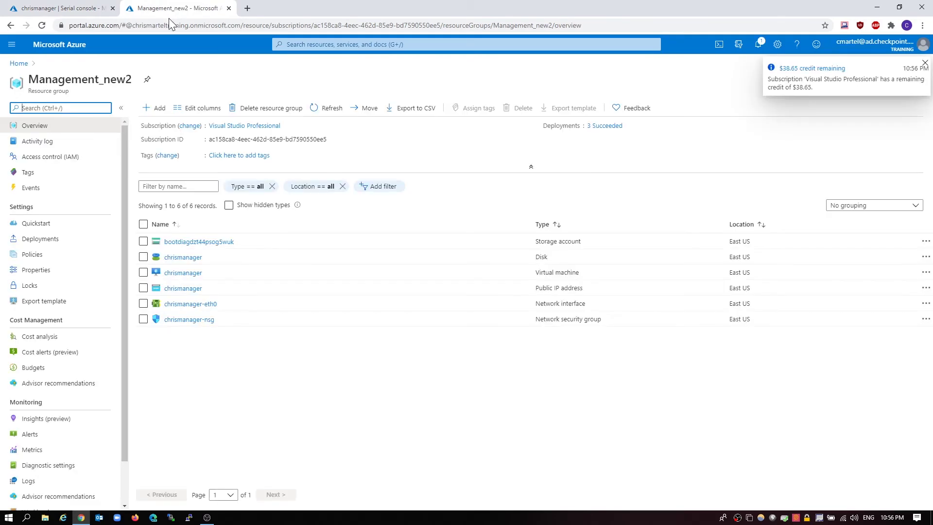
left_click(192, 272)
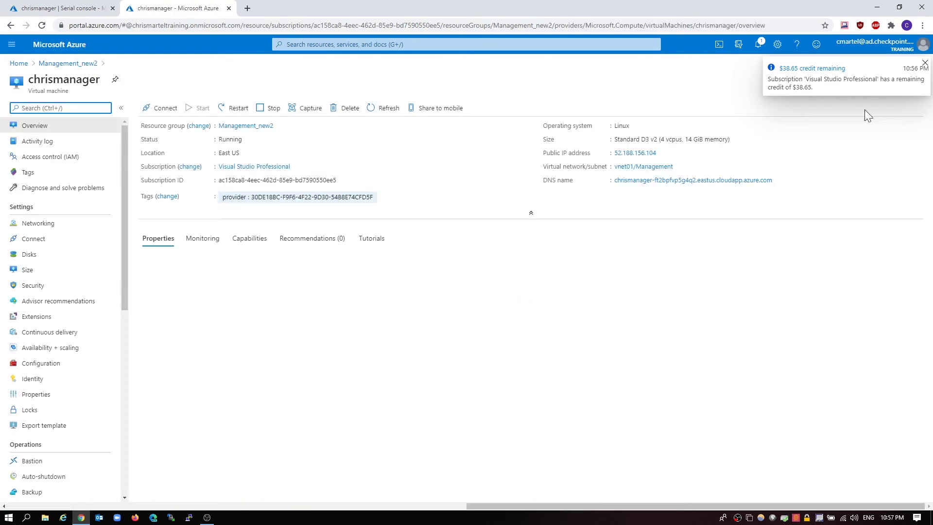
left_click(925, 63)
scroll(613, 249, "down", 1)
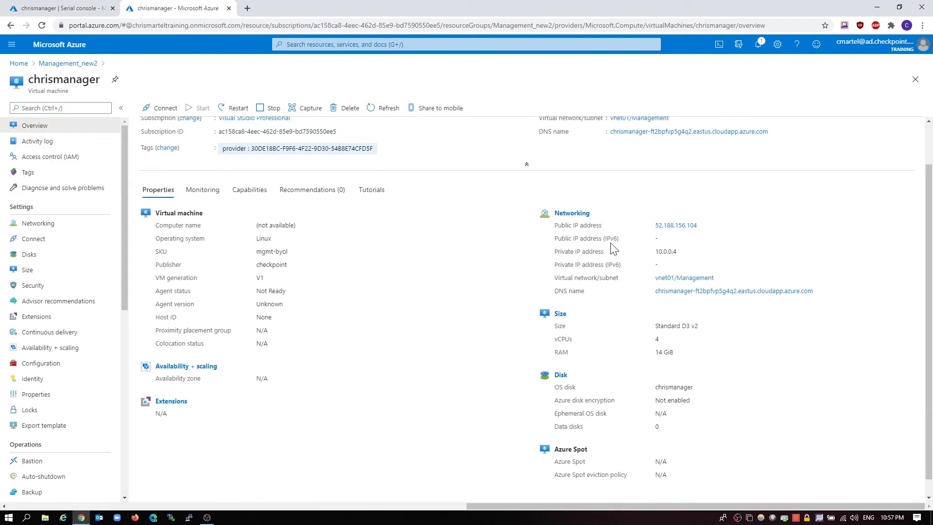
left_click_drag(180, 8, 0, 8)
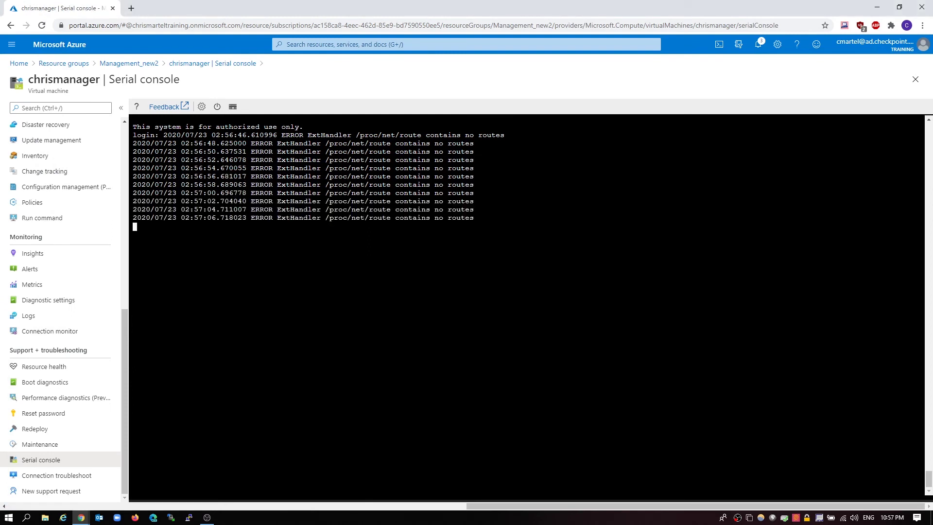
Log back into the serial console as admin
key("Return")
key("Return")
key("Return")
key("Return")
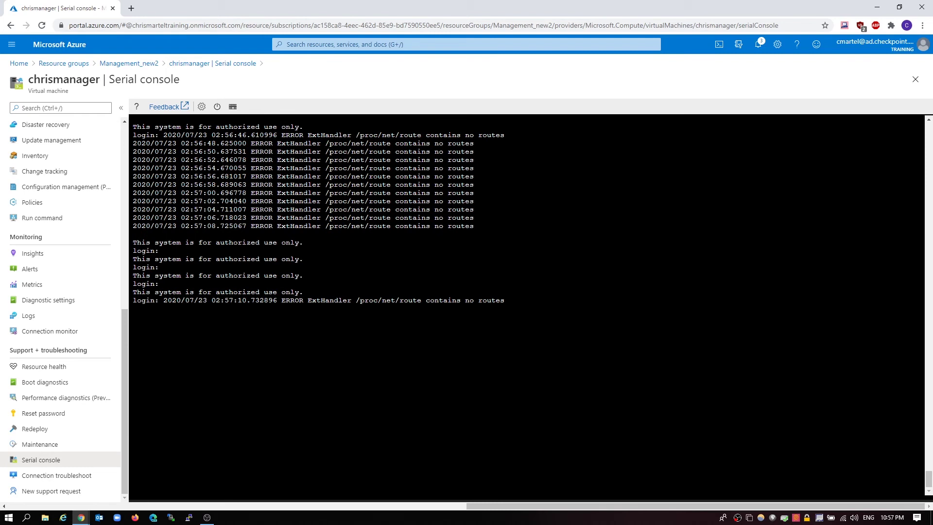
type("admin")
key("Return")
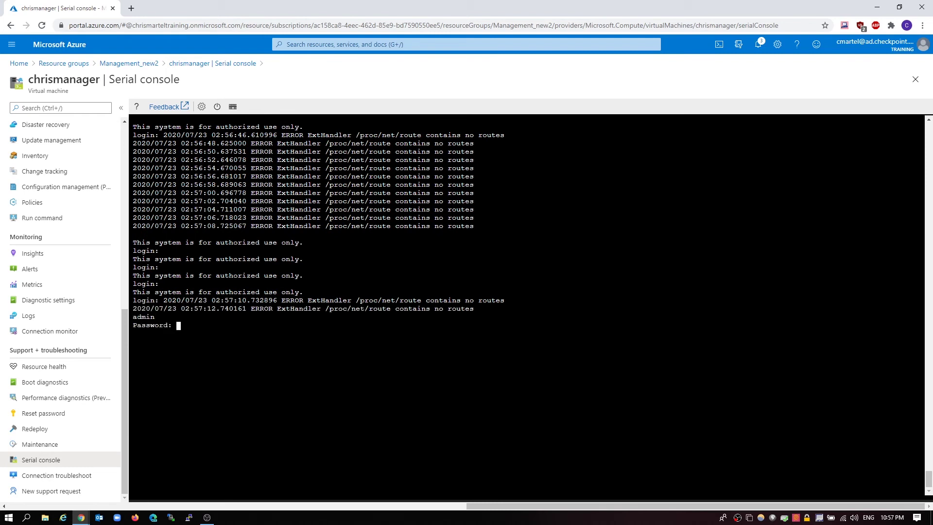
key("Return")
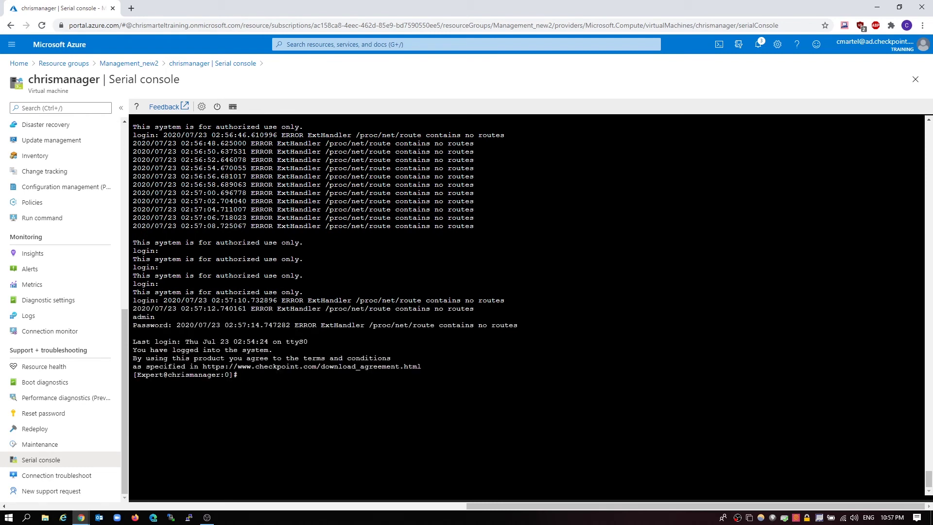
Enter clish and list the interfaces with 'show interfaces' several times
type("clish")
key("Return")
type("s")
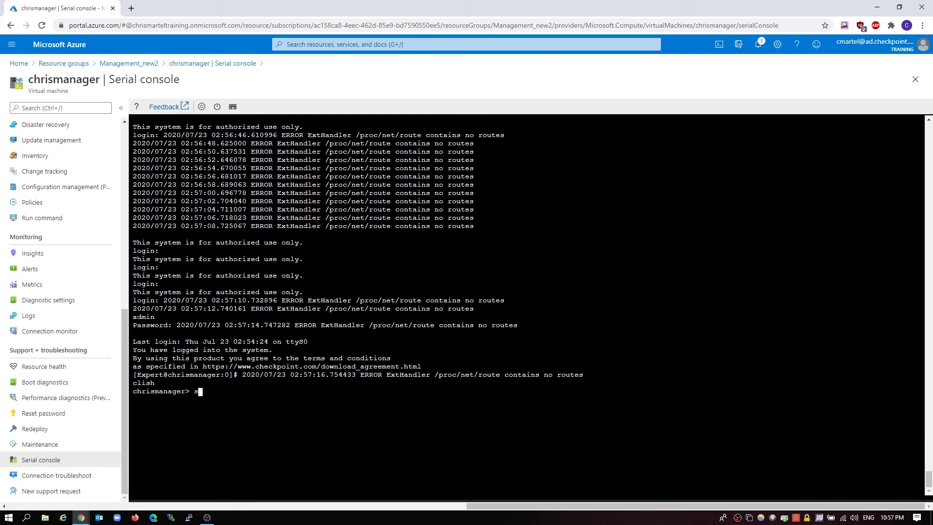
type("how interfaces")
key("Return")
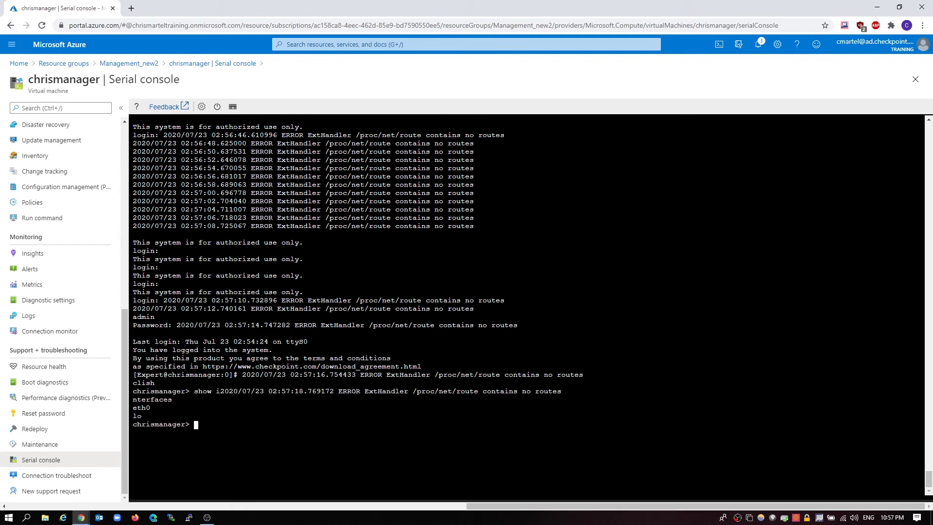
key("Up")
key("Return")
key("Up")
key("Return")
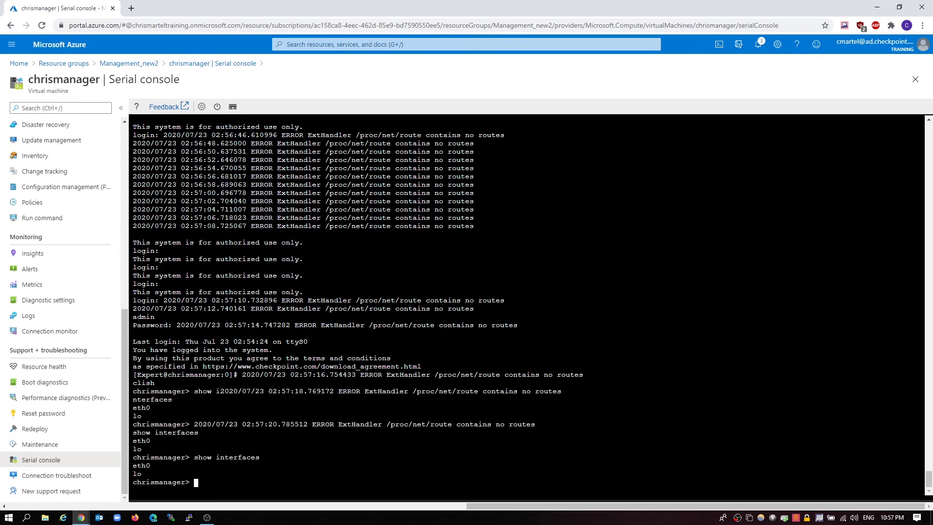
key("Up")
key("Return")
key("Up")
key("Return")
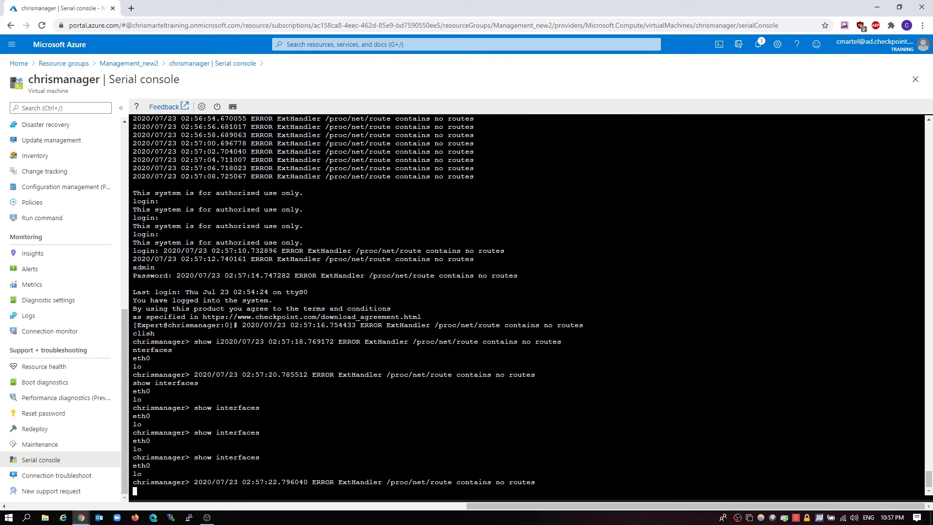
Display interface eth0's details several times
type("show interfa")
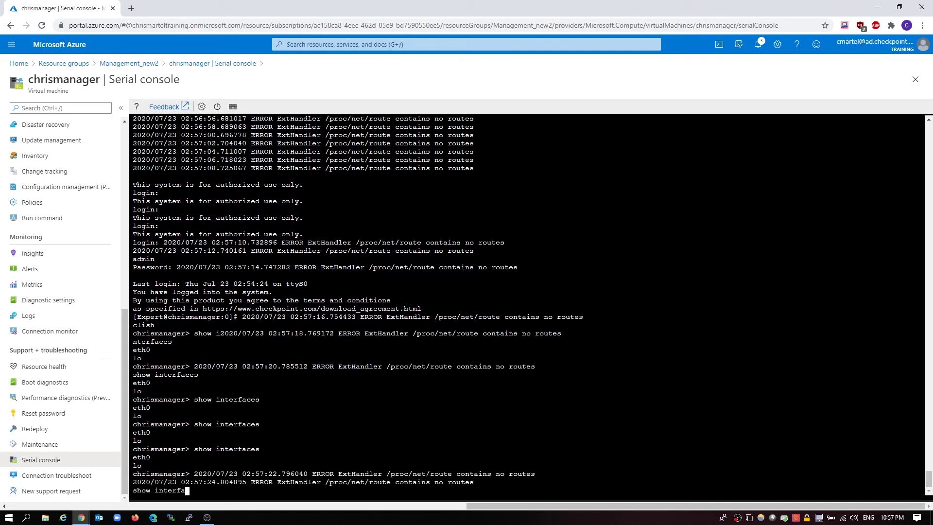
type("ce eth20")
key("Return")
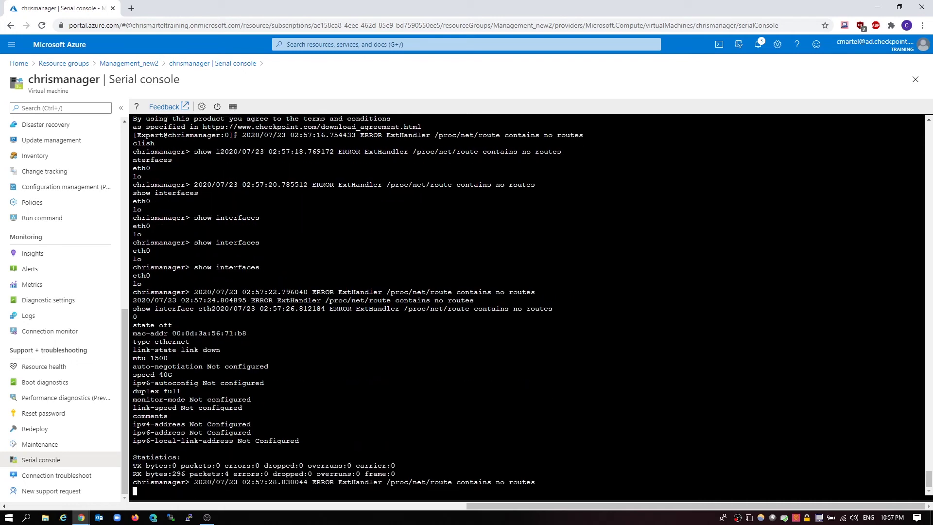
key("Up")
key("Return")
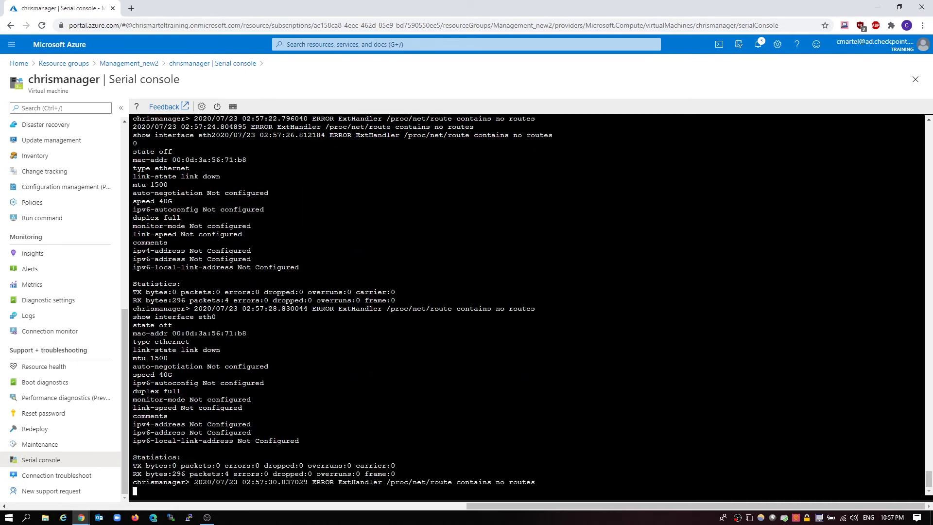
key("Up")
key("Return")
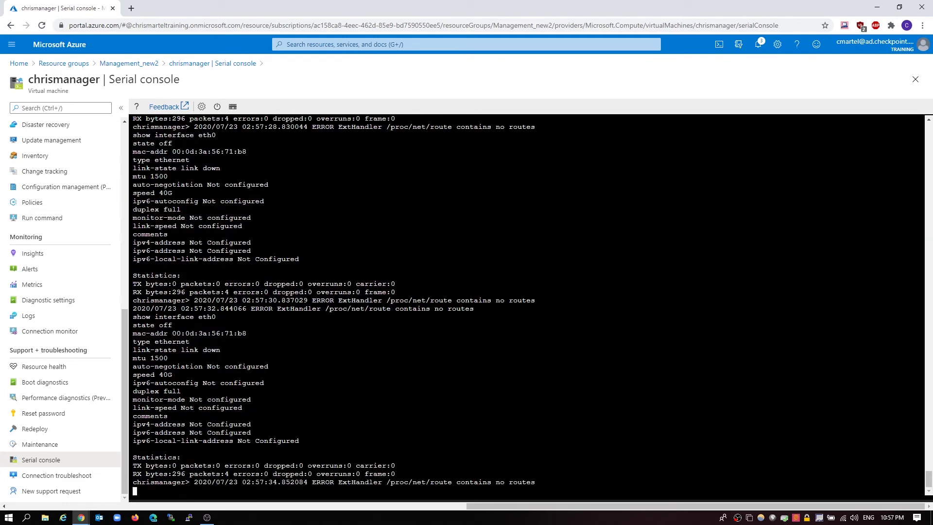
Turn eth0 on with 'set interface eth0 state on' and confirm it reports link up
type("set in")
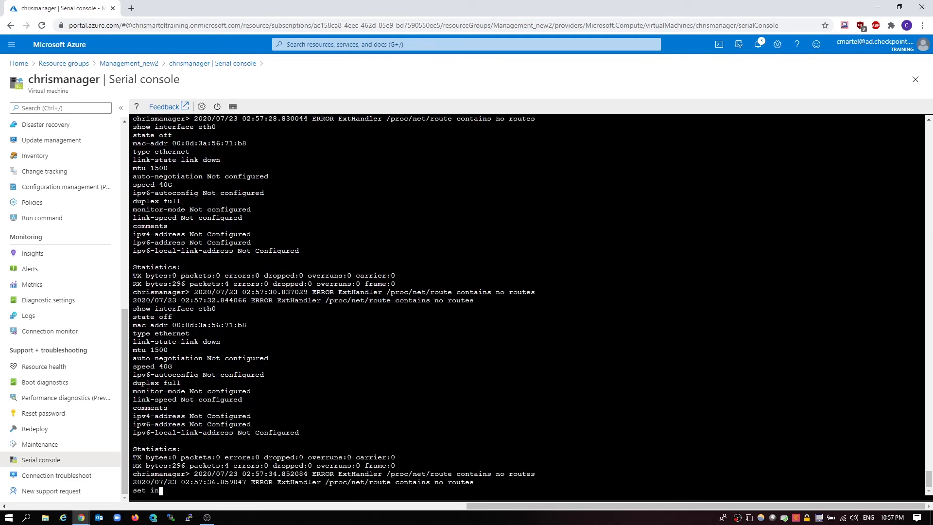
type("terface eth0 state on")
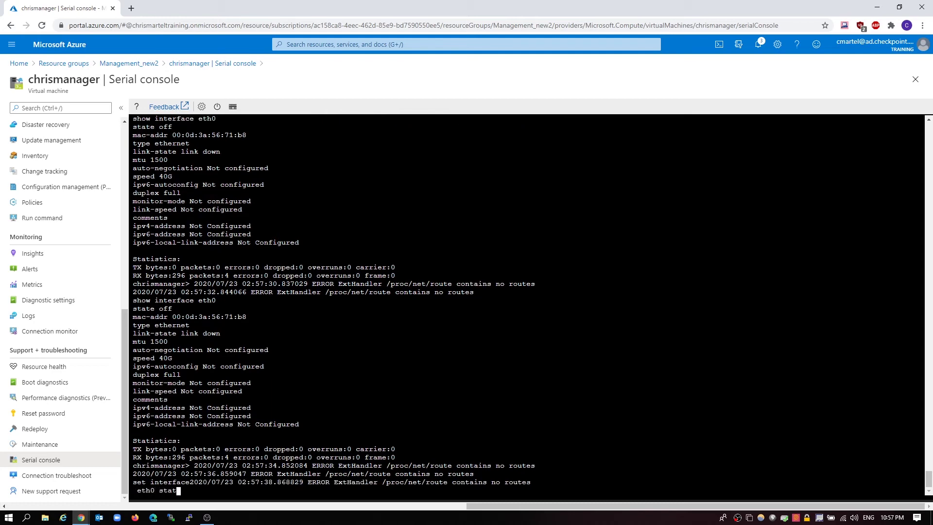
key("Return")
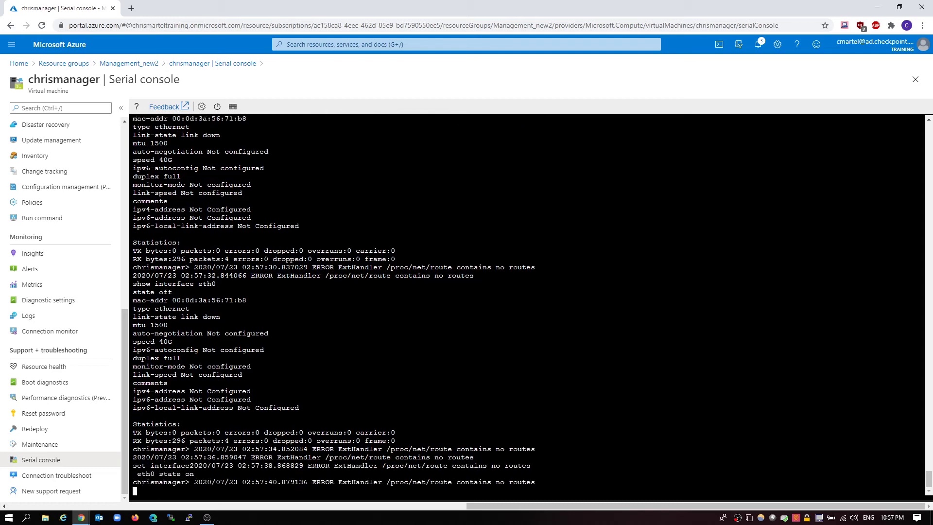
key("Up")
key("Up")
key("Return")
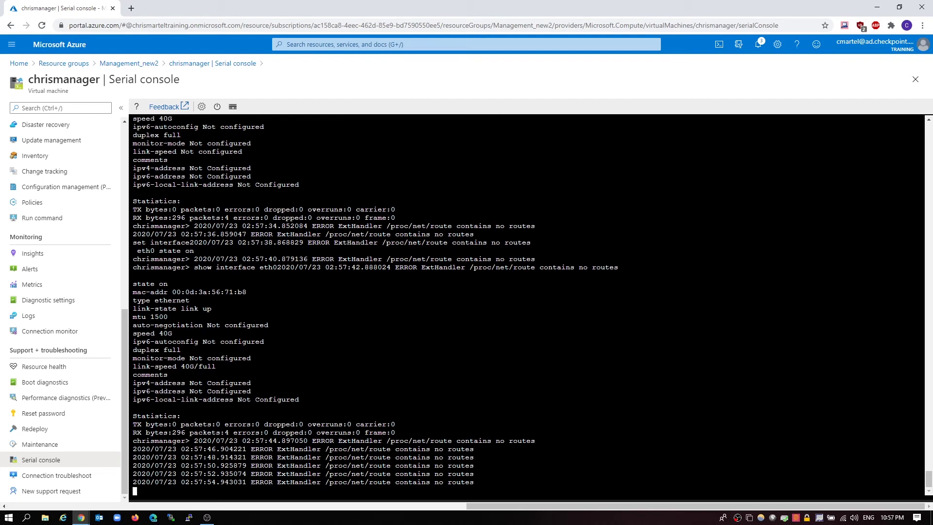
Run 'set interface eth0 ipv4-address 10.0.0.4 mask-length 24' and verify eth0 shows 10.0.0.4/24
type("set interf")
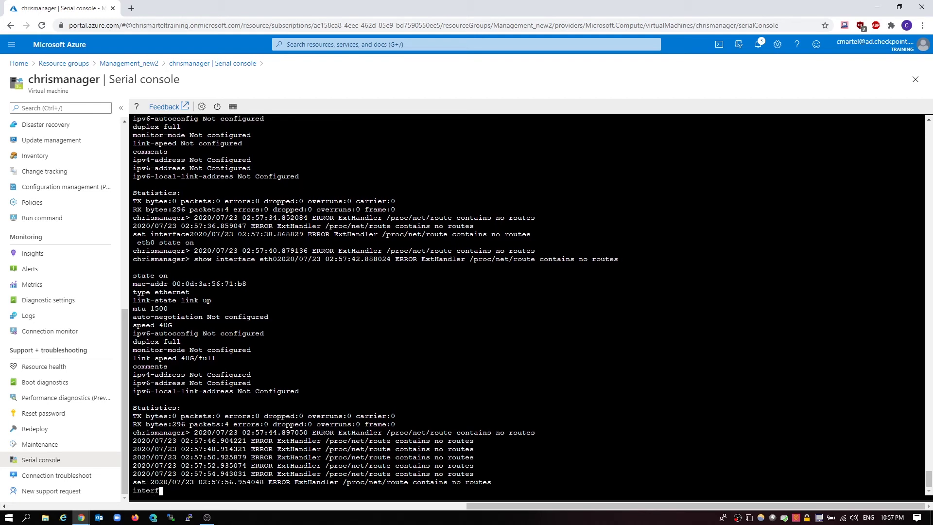
type("ace eth0 ")
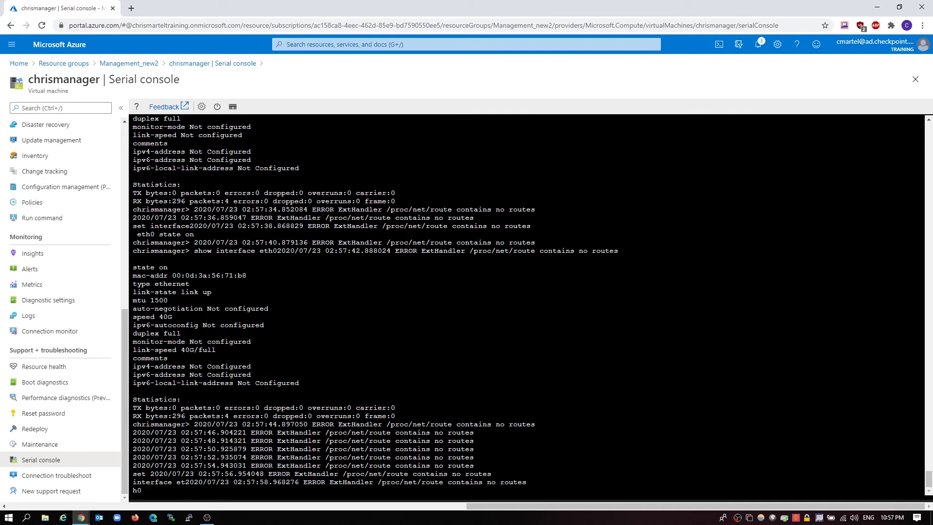
type("ipv4")
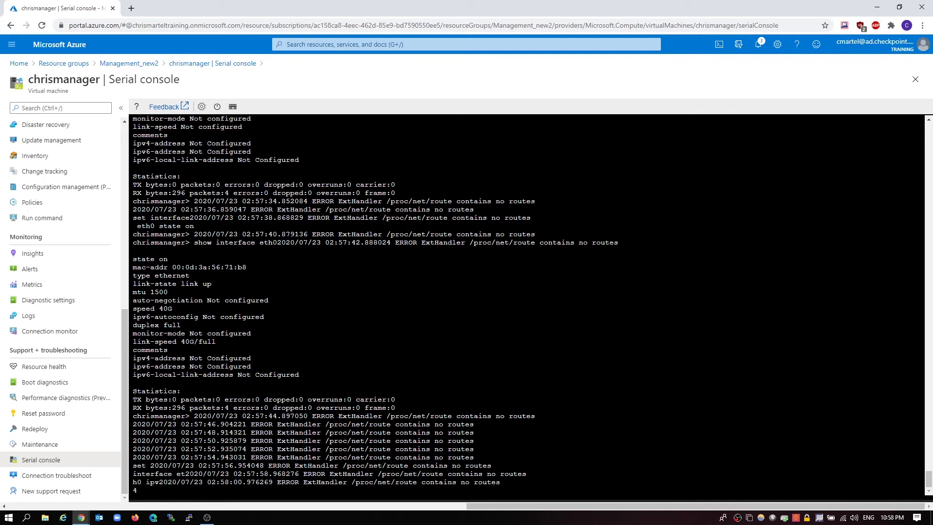
type("-address ")
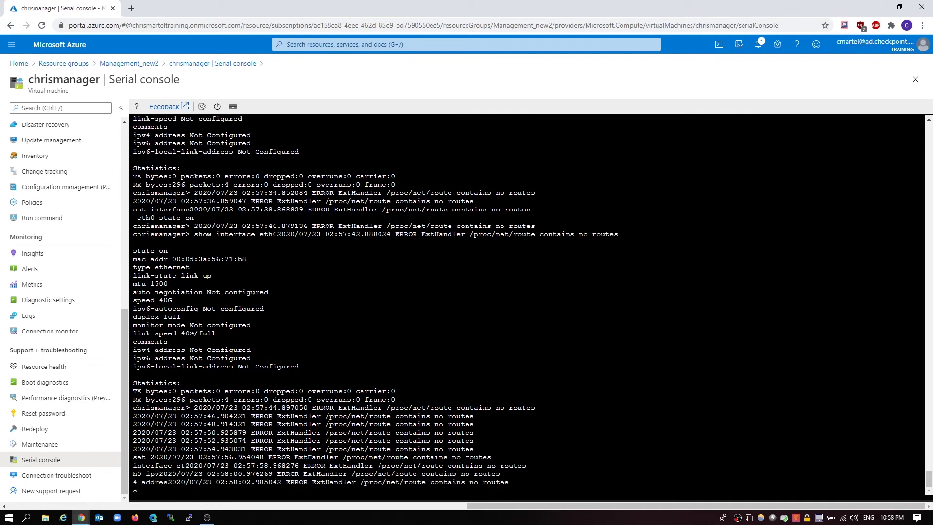
type("10.0")
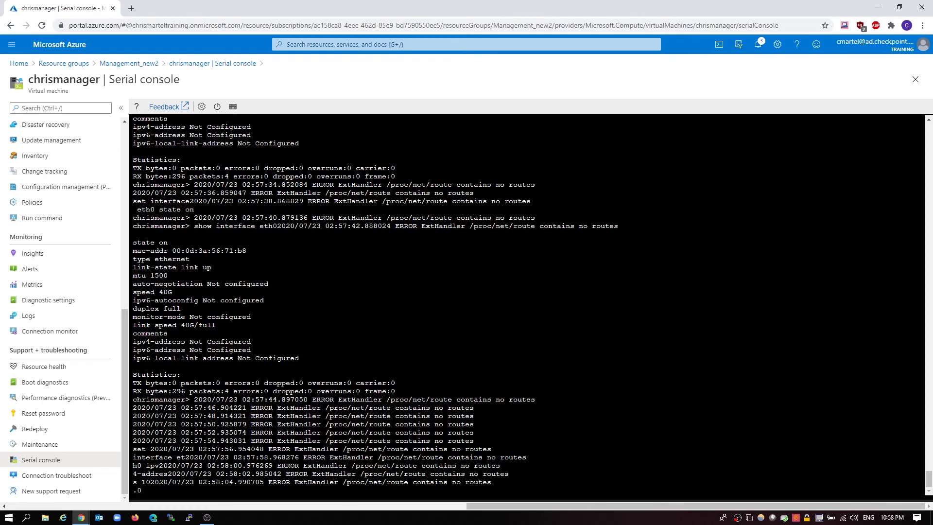
type(".0.42020/07/23 02:58:09.008194 ERROR ExtHandler /proc/net/route contains no routes")
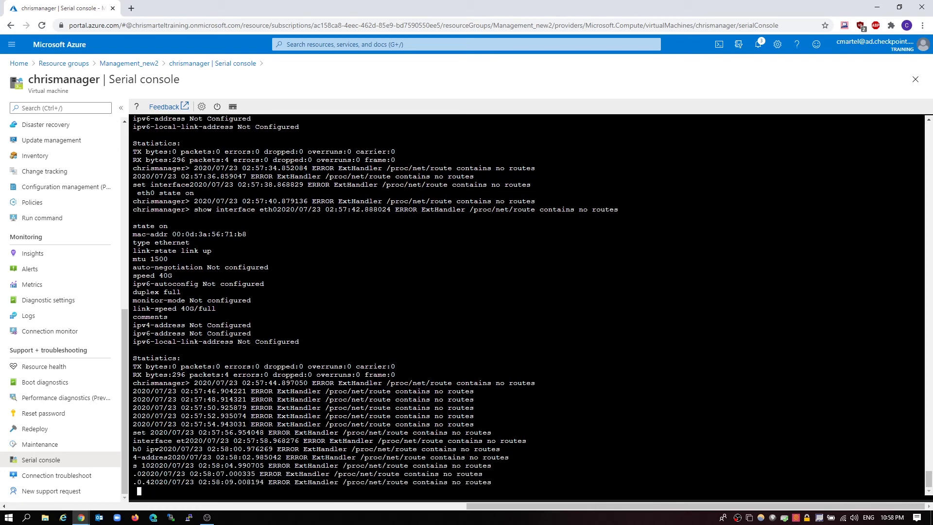
type(" mask-l")
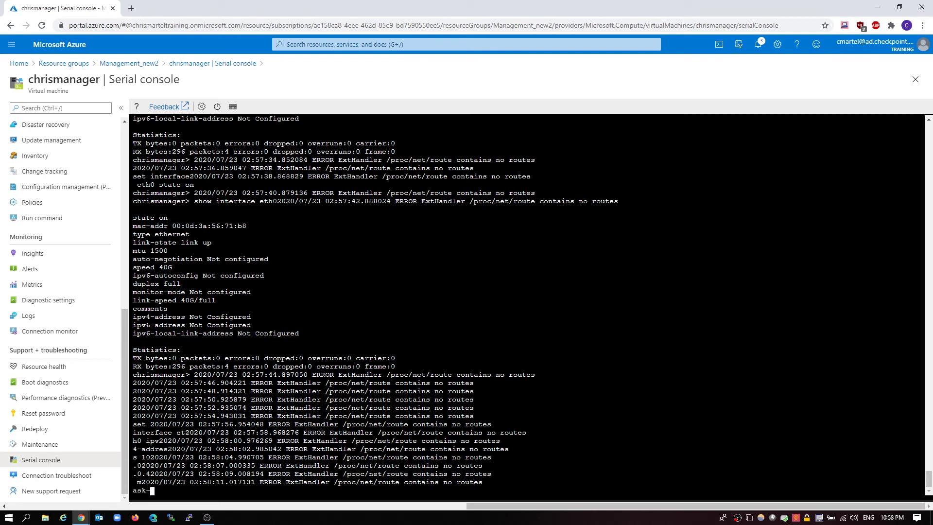
type("ength 24")
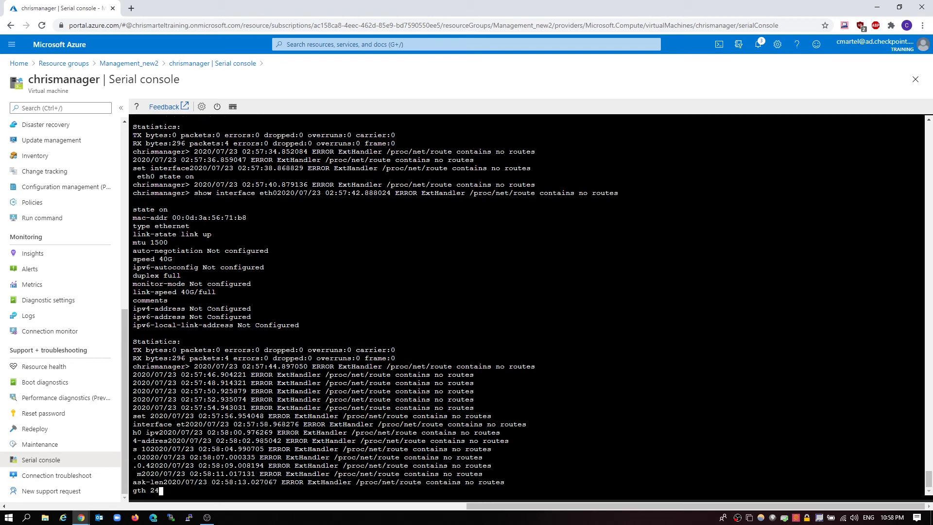
key("Return")
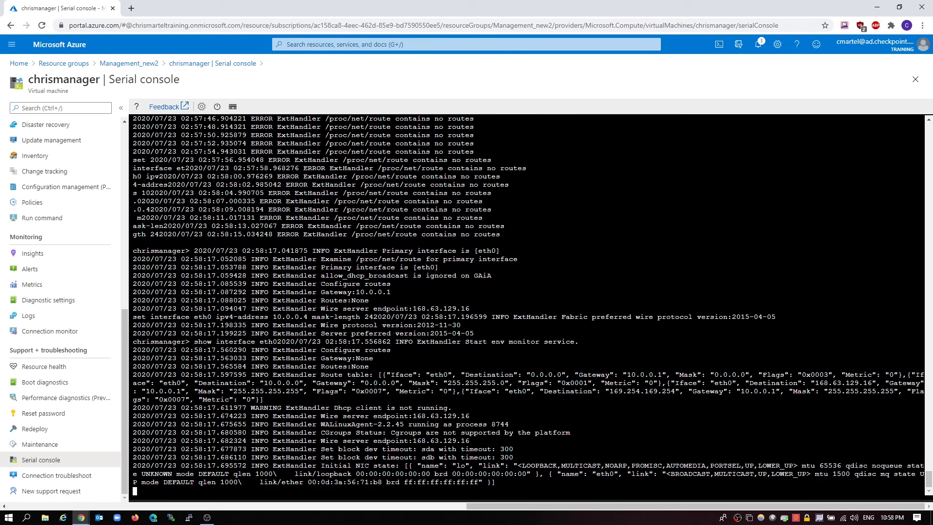
key("Down")
key("Down")
key("Up")
key("Up")
key("Return")
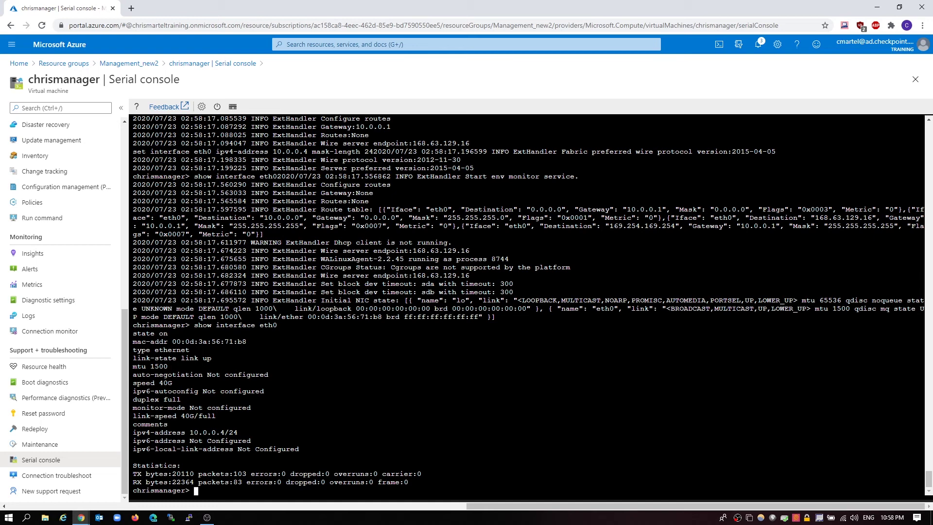
Add 52.188.156.104/32 to eth0, fixing the malformed mask on the retry
type("add interface eth0 52.188.156.1")
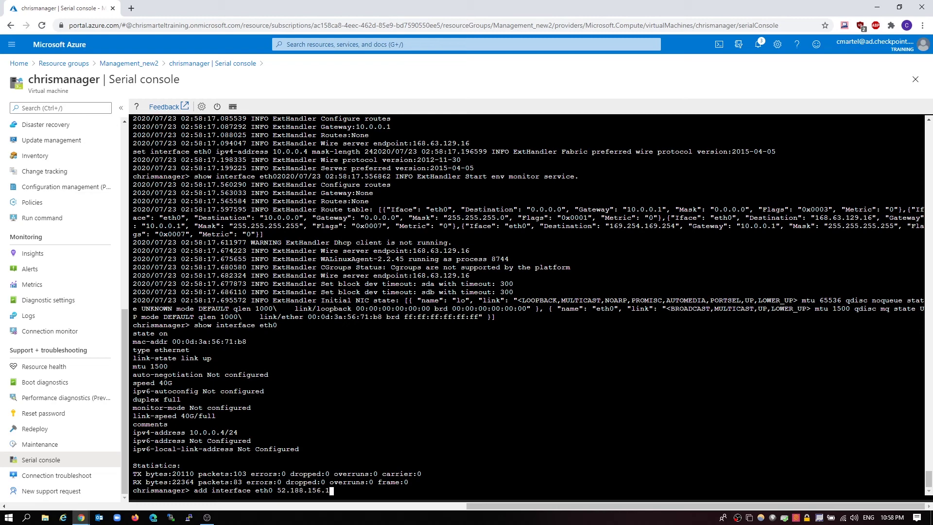
type("04 32/")
key("Return")
key("Up")
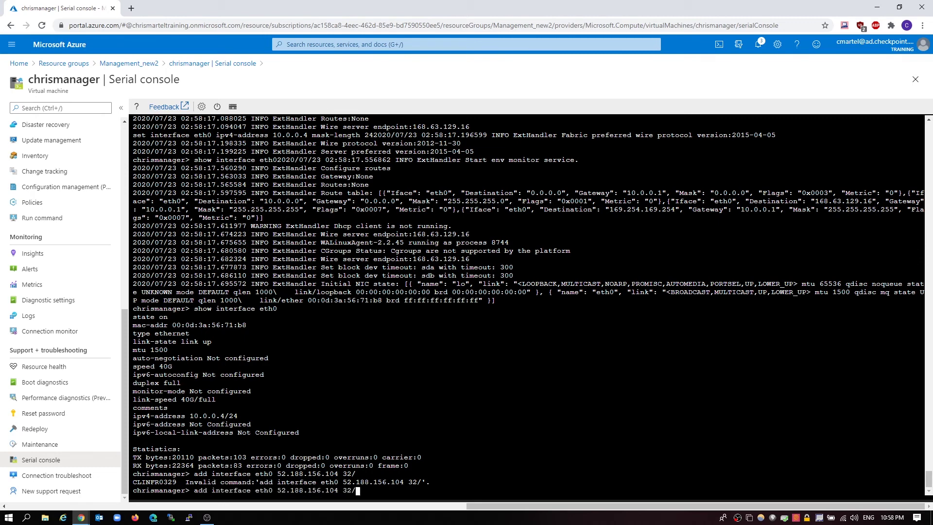
key("BackSpace")
key("BackSpace")
key("BackSpace")
type("/32")
key("Return")
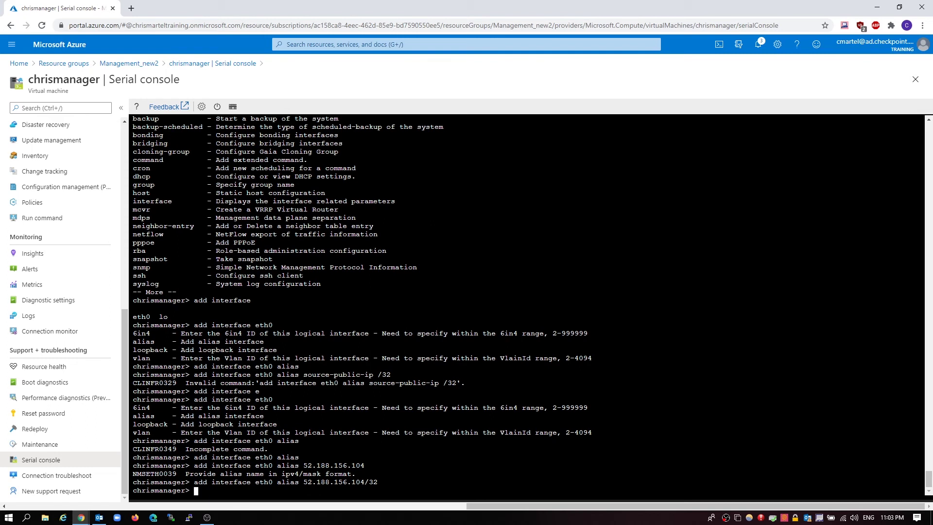
Check with 'show interface eth0' and 'show interfaces' that alias eth0:1 now appears
type("show interface eth0")
key("Return")
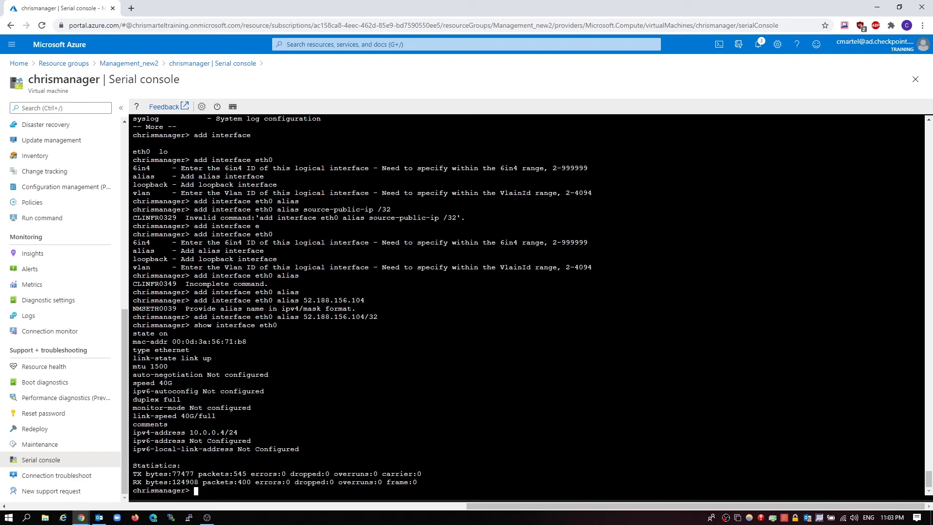
type("show interfaces")
key("Return")
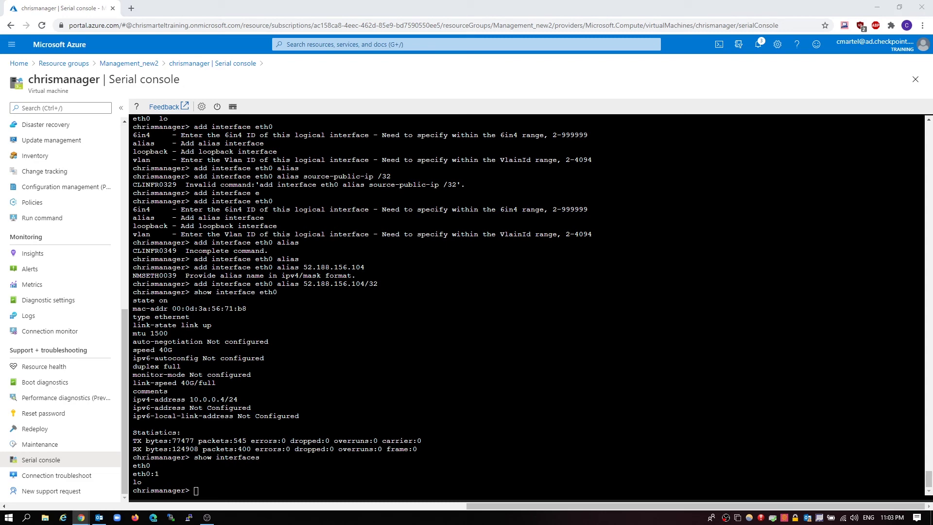
left_click(131, 8)
type("https://52")
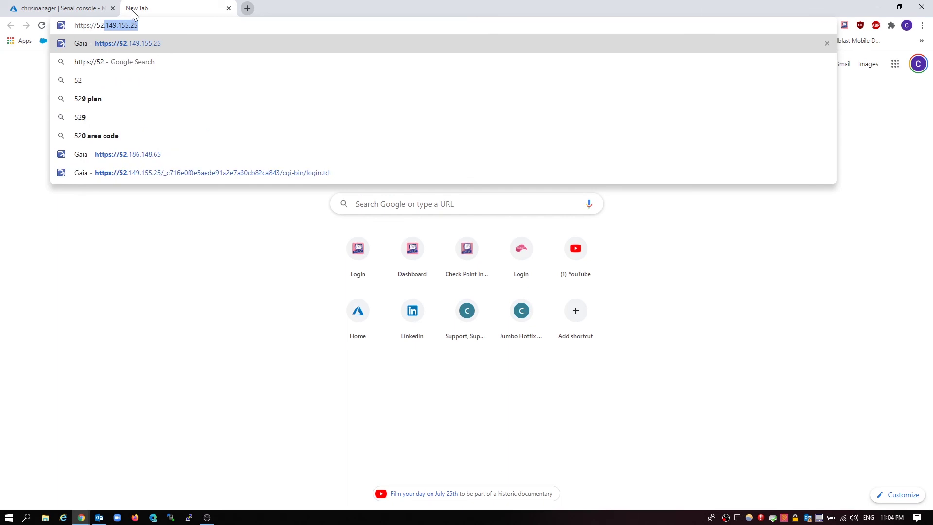
type(".188")
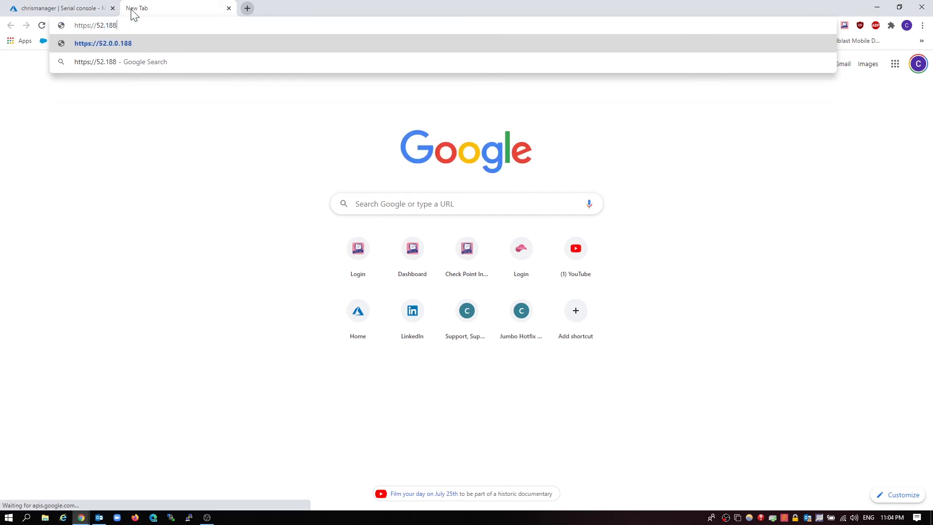
type(".156.104")
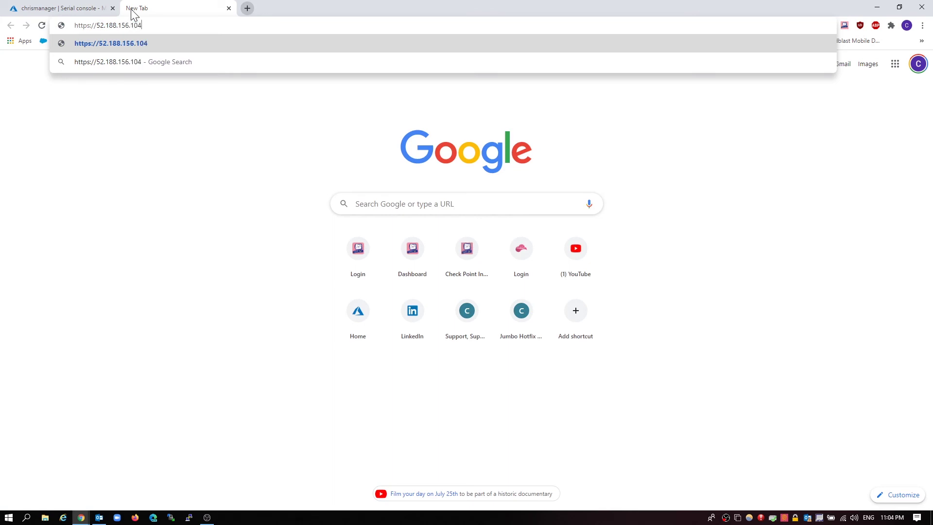
key("Return")
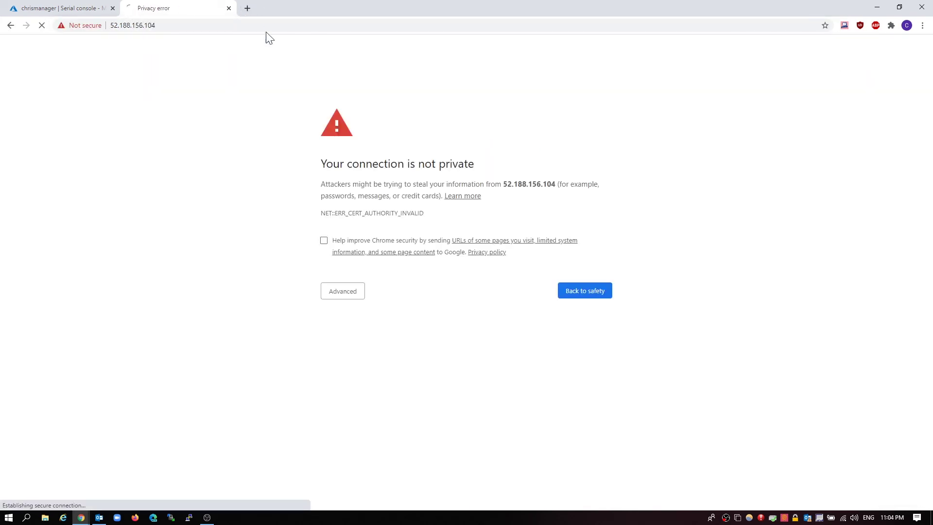
left_click(340, 293)
left_click(382, 366)
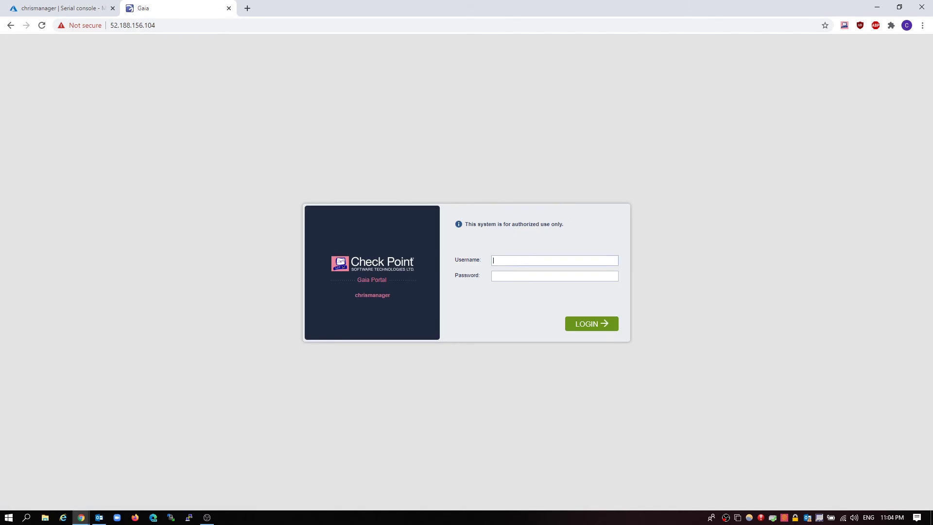
Sign in to the Gaia Portal as admin and dismiss the Message of the Day
left_click(514, 261)
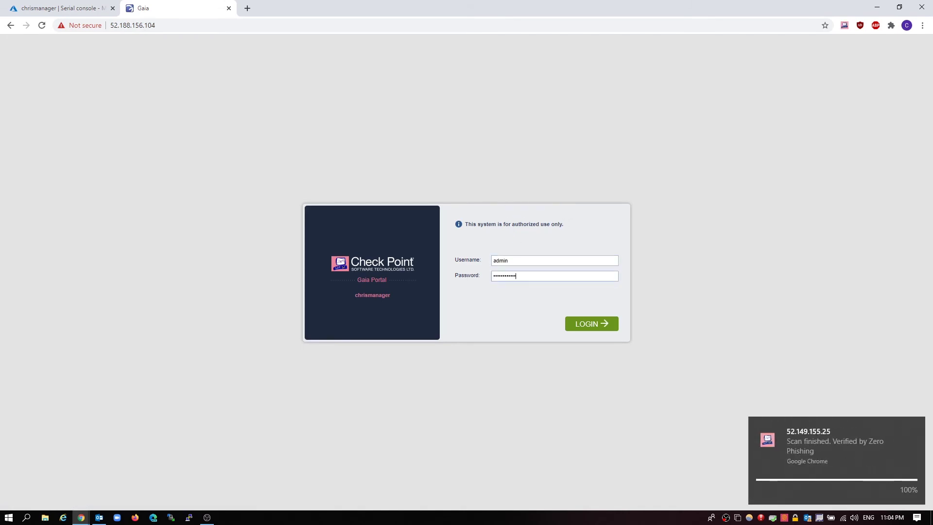
left_click(581, 327)
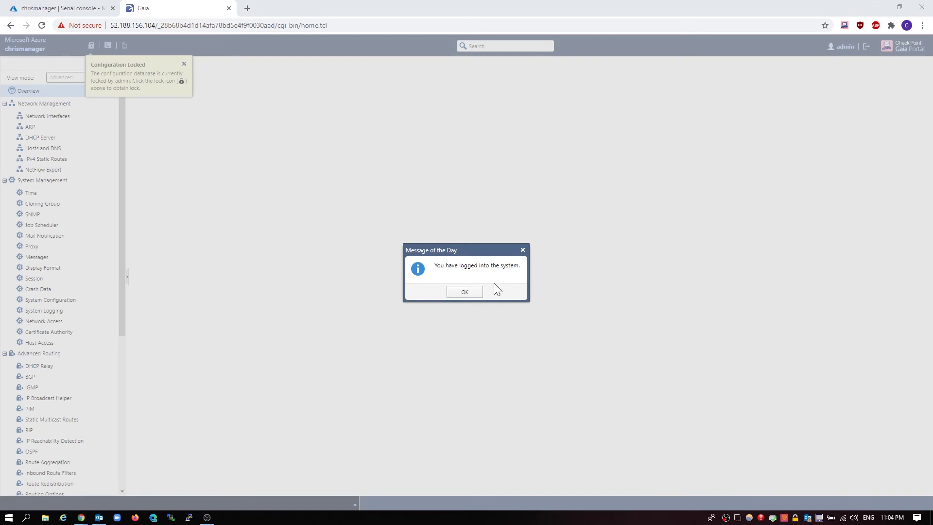
left_click(463, 292)
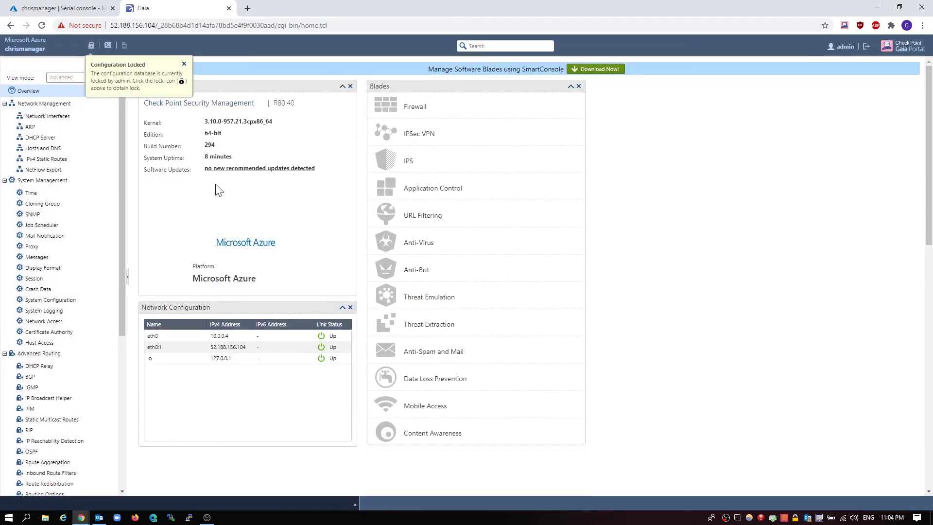
Close the PuTTY configuration window and switch to WinSCP
left_click(190, 516)
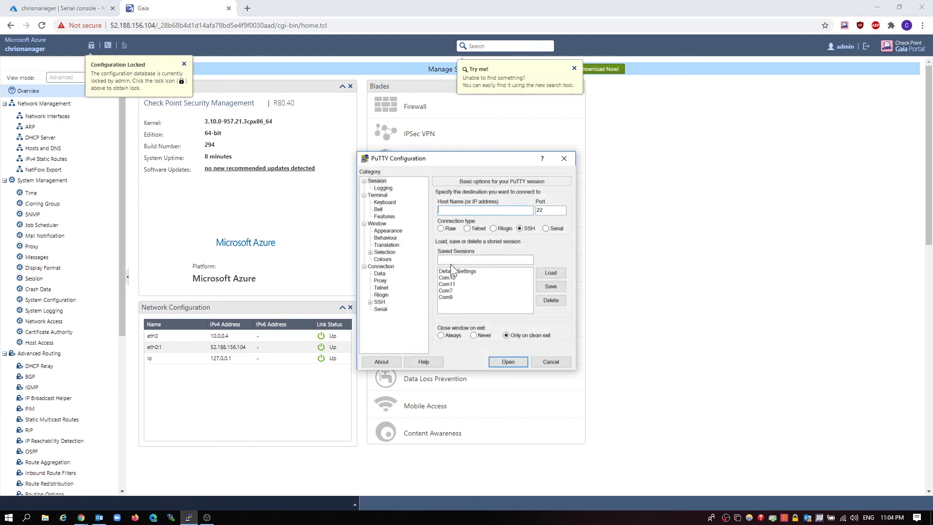
left_click(563, 159)
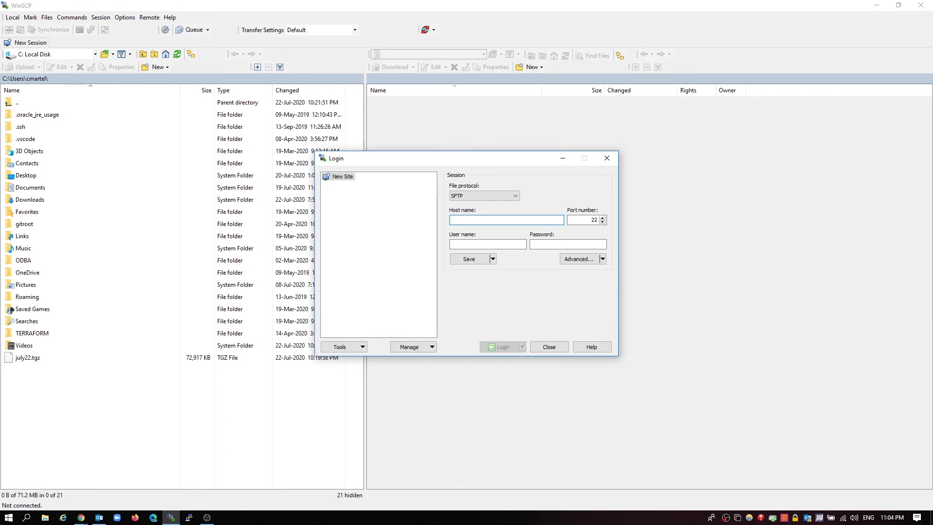
key("alt+Tab")
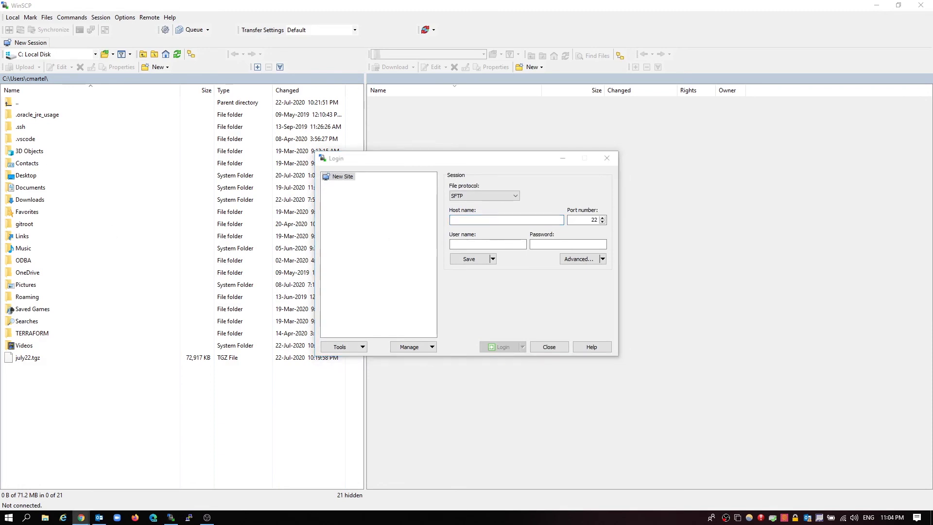
Log in over SFTP to host 52.188.156.104 as admin with the account password
left_click(513, 220)
type("52.188.156.104")
left_click(501, 244)
type("admin")
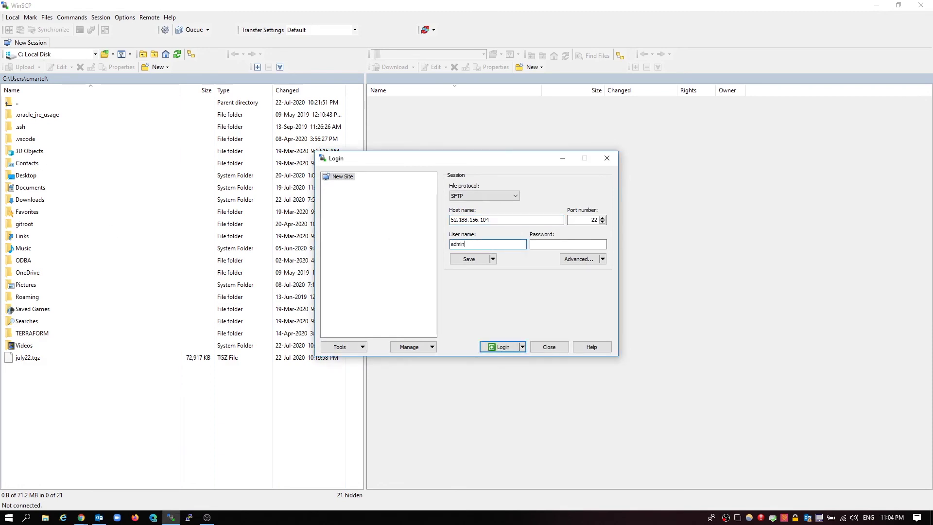
key("Tab")
type("**************")
left_click(501, 346)
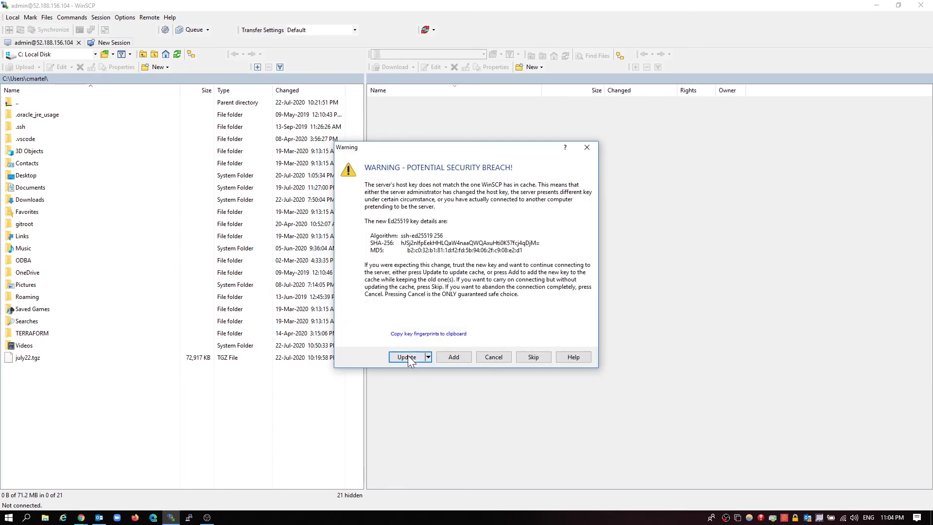
Accept the new host key and browse the remote panel to /opt/CPsuite-R80.40/fw1
left_click(407, 355)
left_click(490, 315)
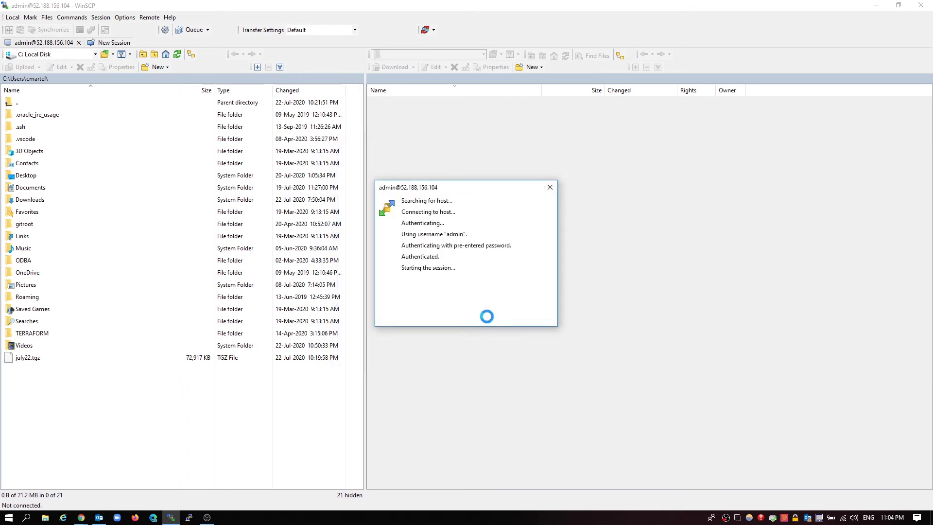
double_click(385, 103)
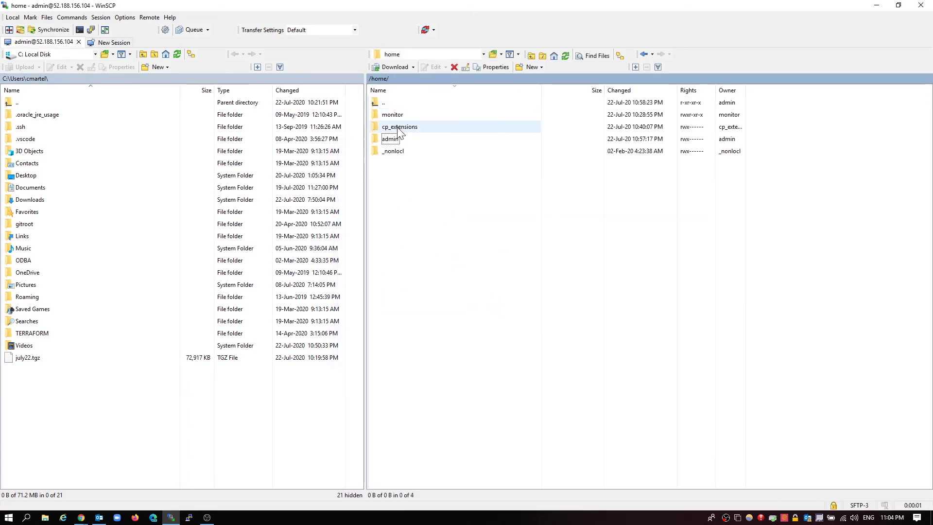
double_click(386, 103)
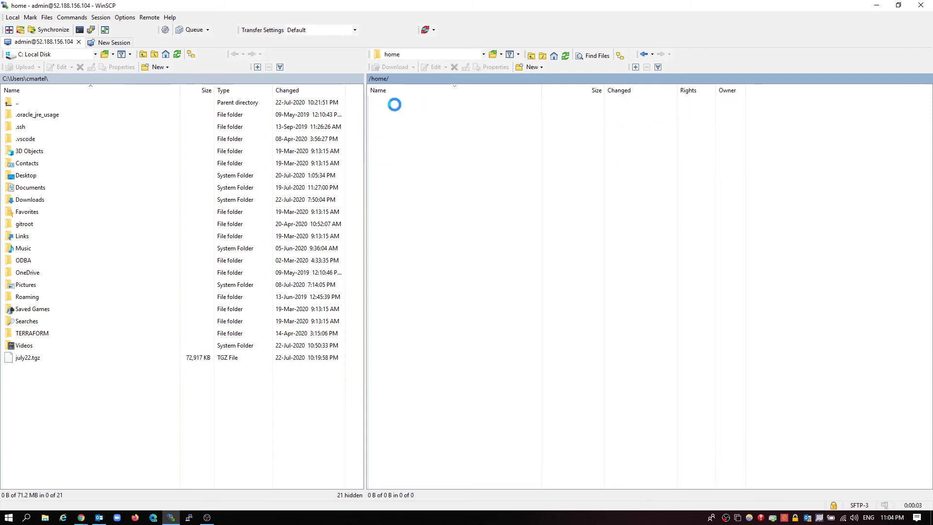
double_click(409, 272)
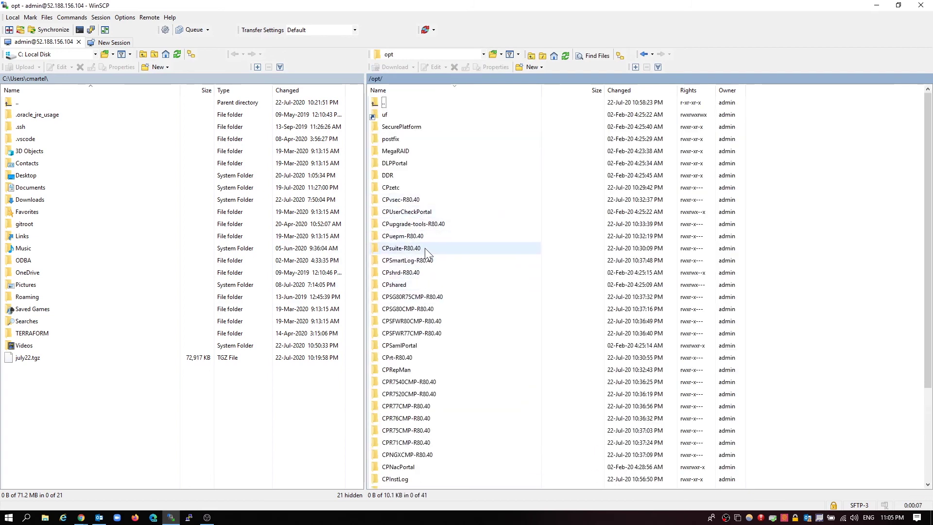
double_click(424, 248)
double_click(395, 120)
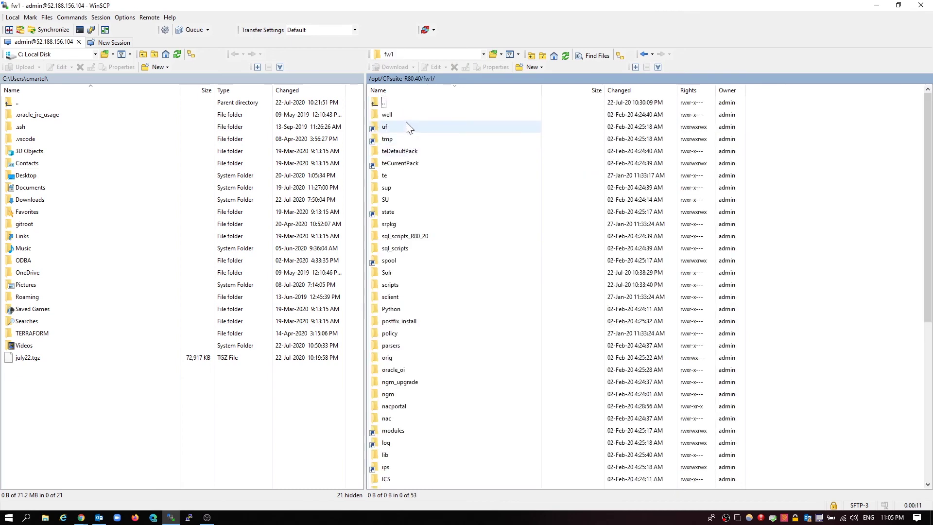
Open the remote upgrade_tools folder and upload july22.tgz into it
scroll(423, 272, "down", 7)
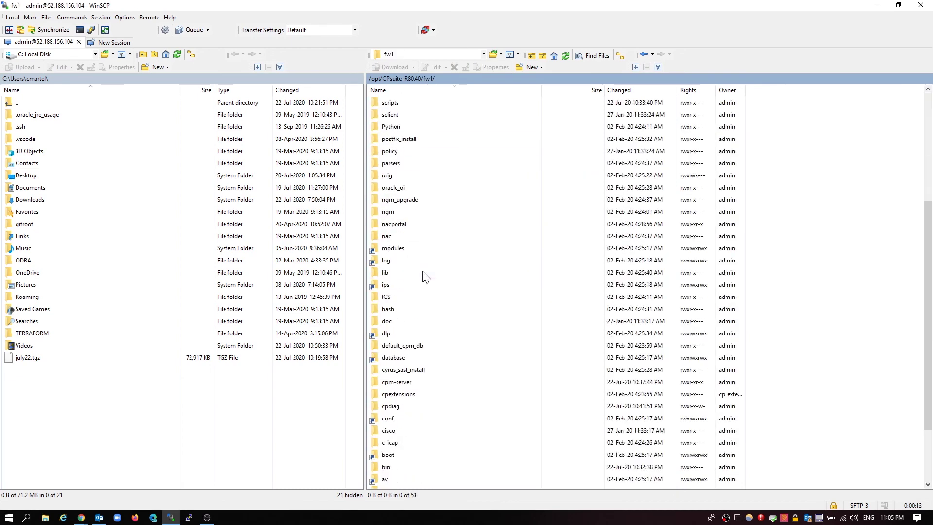
scroll(422, 275, "up", 7)
scroll(418, 270, "down", 5)
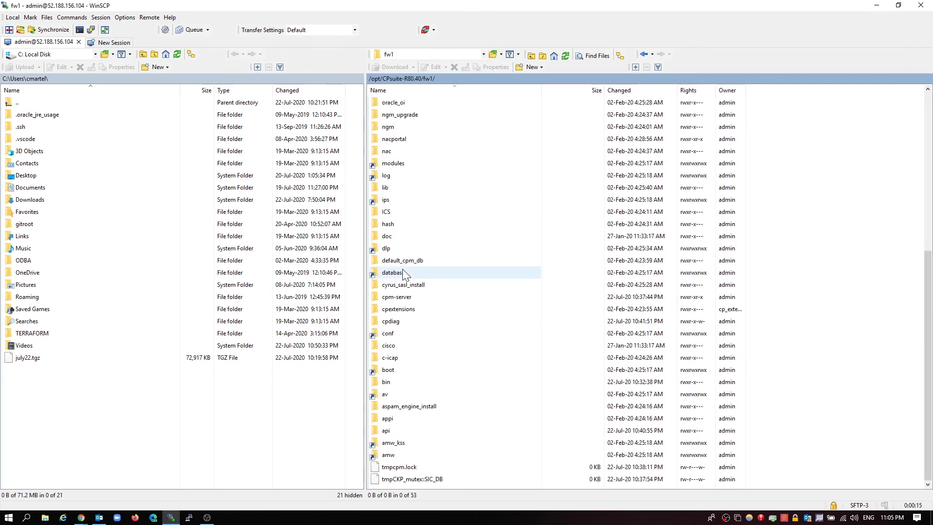
double_click(388, 381)
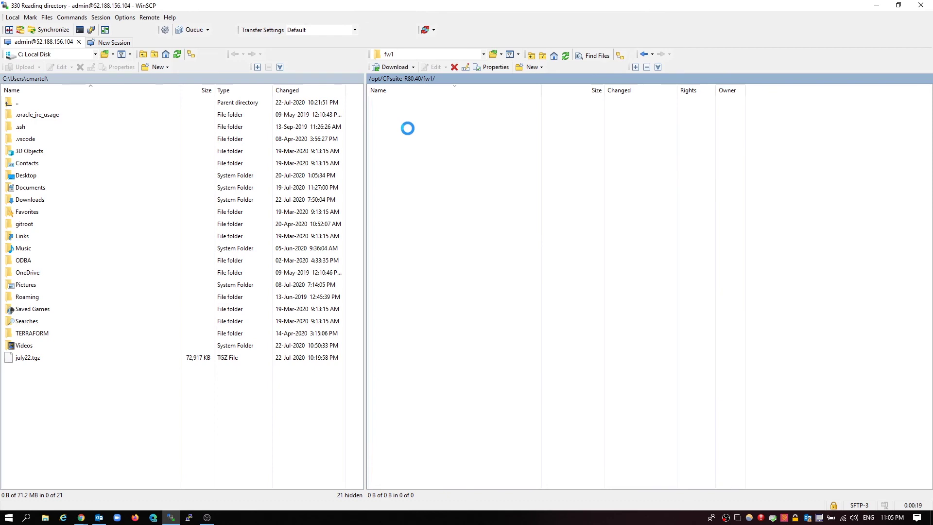
double_click(408, 119)
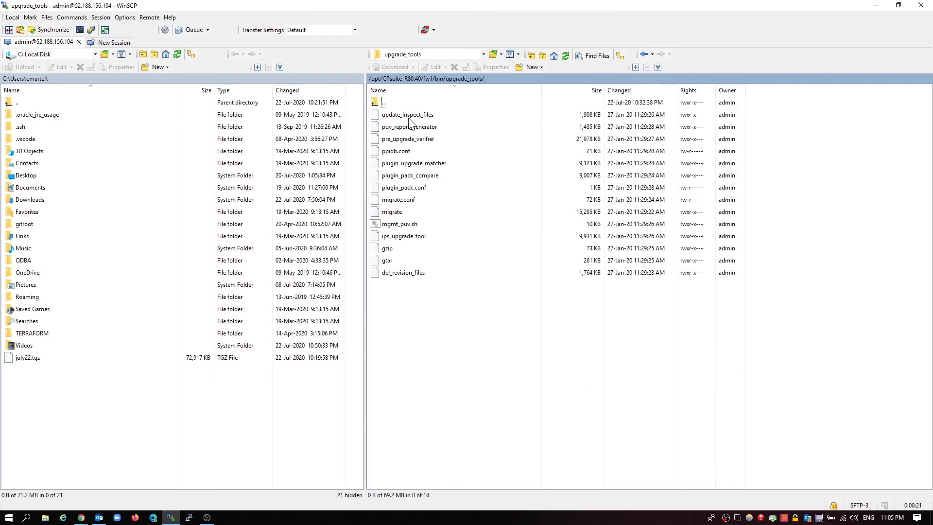
left_click_drag(44, 359, 441, 335)
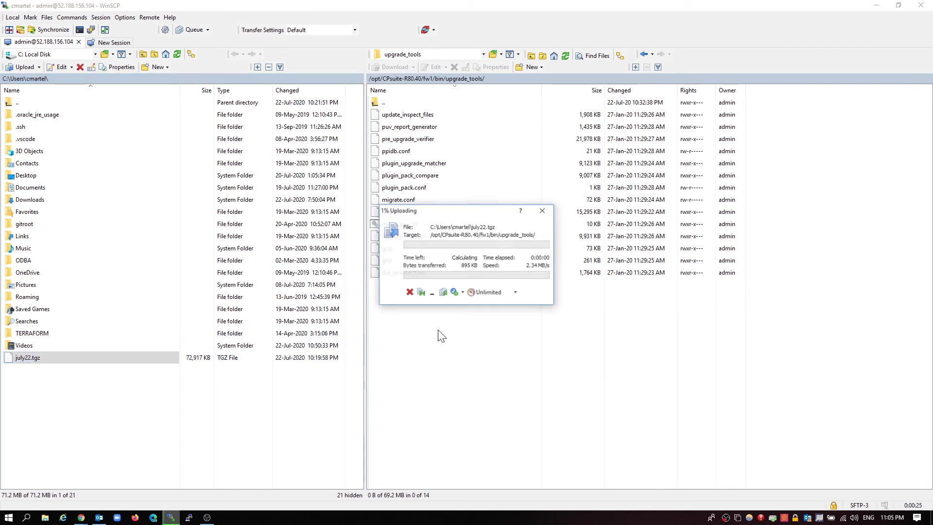
Open a PuTTY SSH session to the manager without saving the changed key, logging in as admin
left_click(190, 517)
left_click_drag(488, 156, 595, 166)
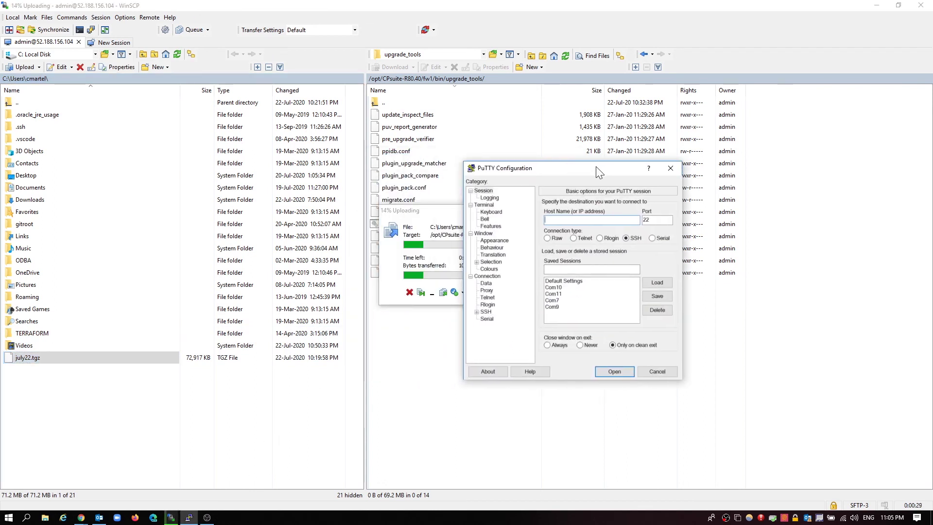
type("52.188.156.104")
left_click(601, 370)
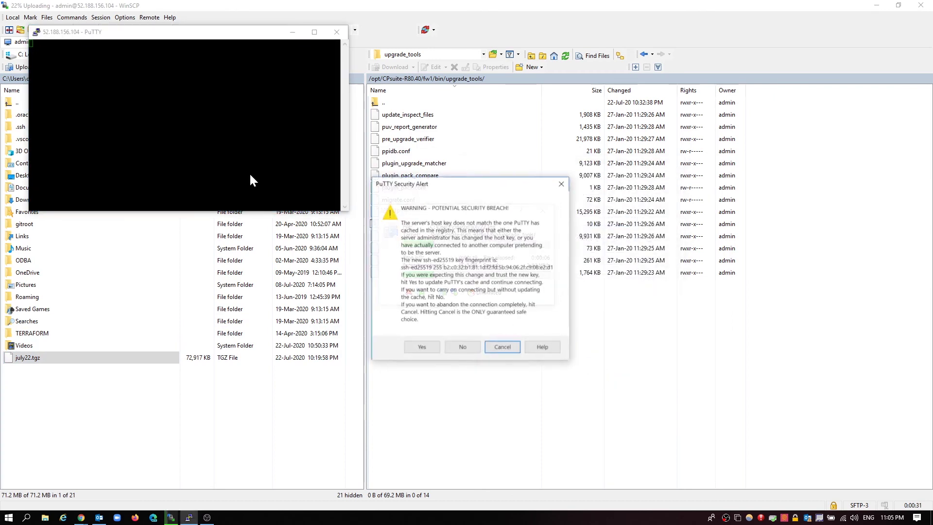
left_click(469, 349)
type("admi")
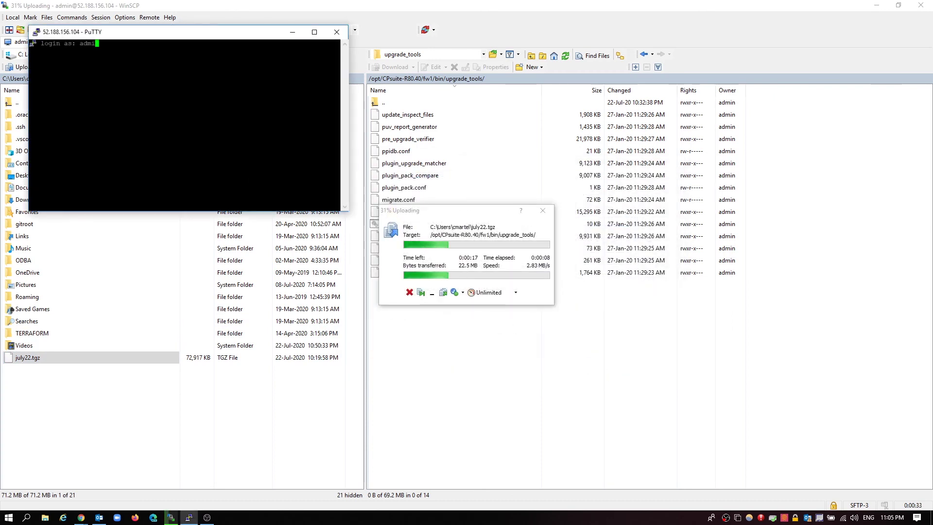
type("n")
key("Return")
key("Return")
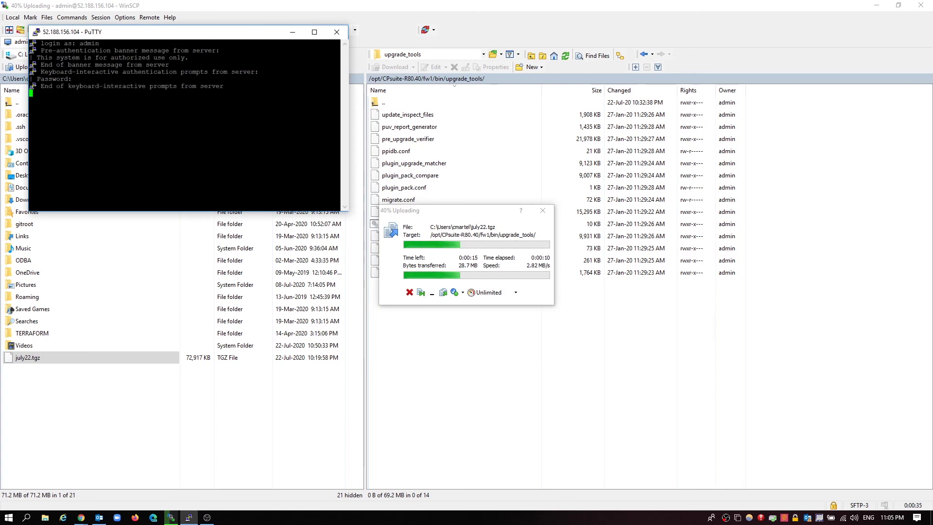
Change into $FWDIR/bin/upgrade_tools and list its files, showing july22.tgz
type("cd $FWDIR")
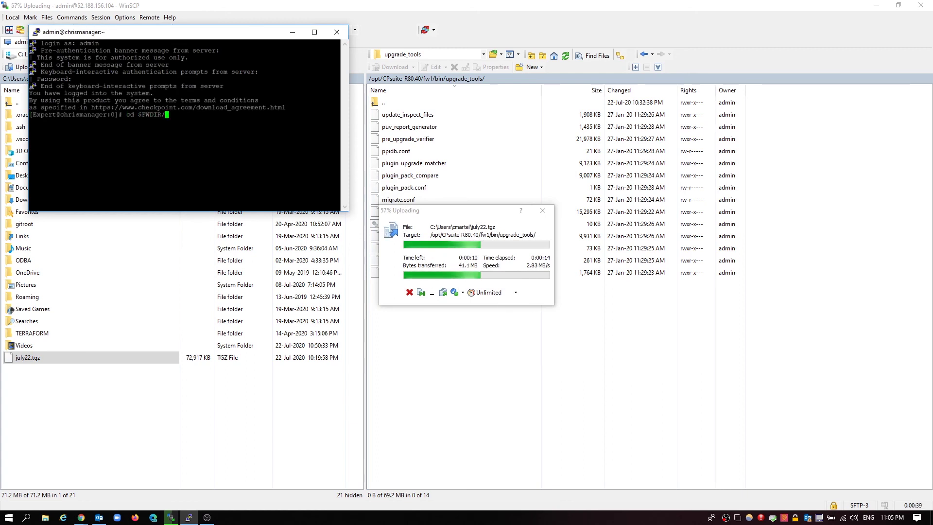
type("/bin/upgrad")
key("Tab")
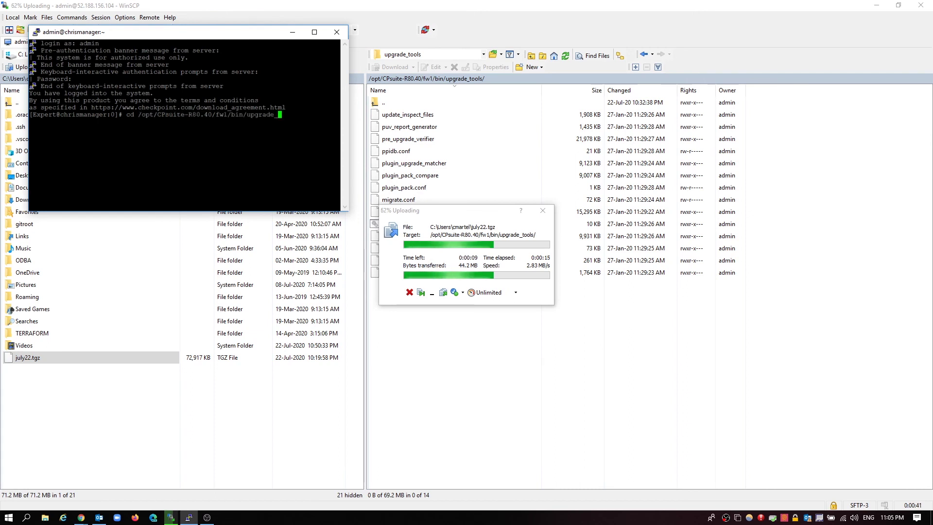
type("to")
key("Tab")
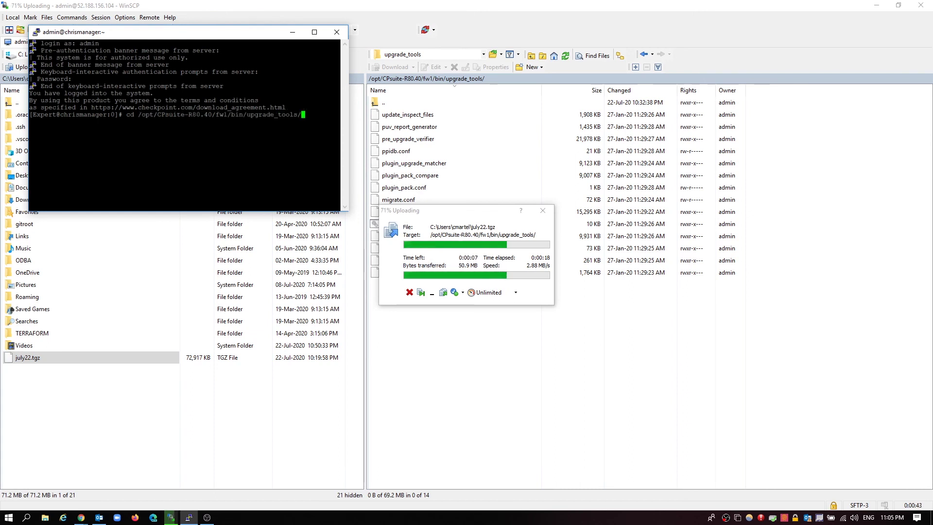
key("Return")
type("ls")
key("Return")
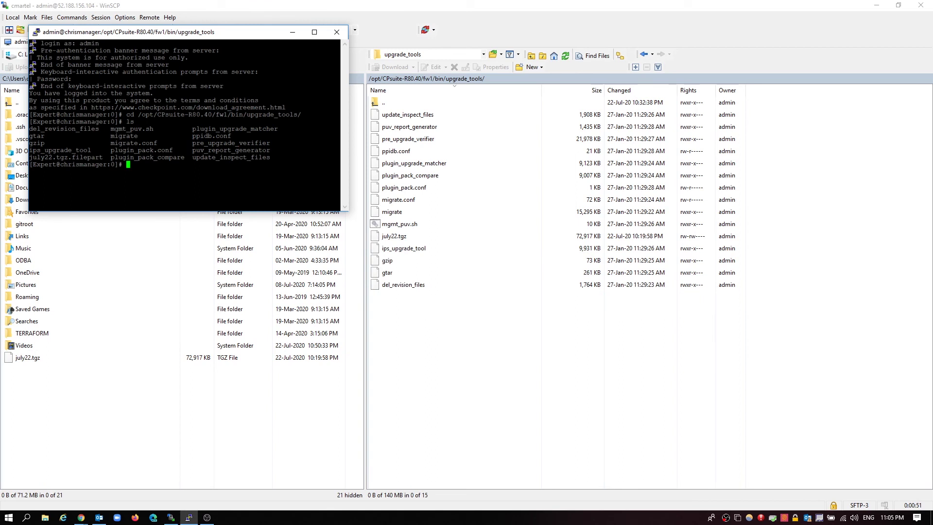
Run ./migrate import july22.tgz and answer y to stop services
type("grate import ju")
key("Tab")
type("y")
key("Return")
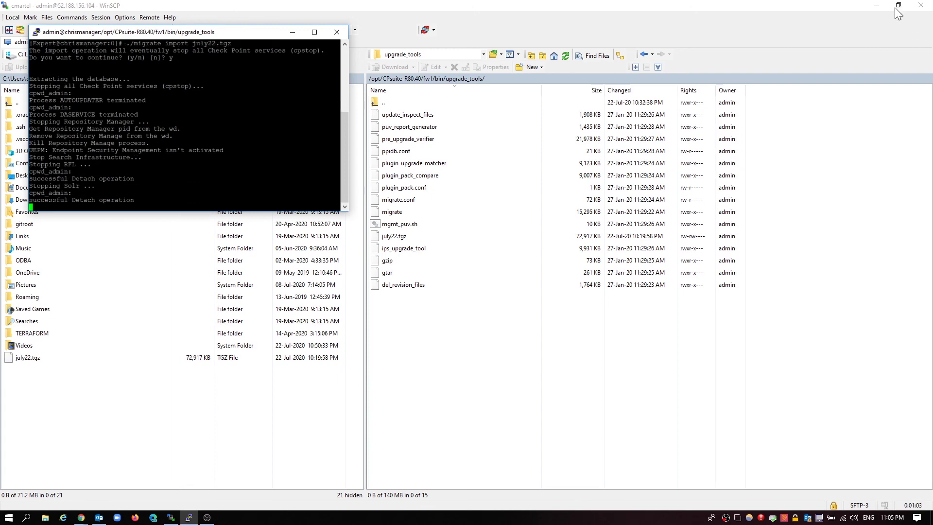
left_click(876, 5)
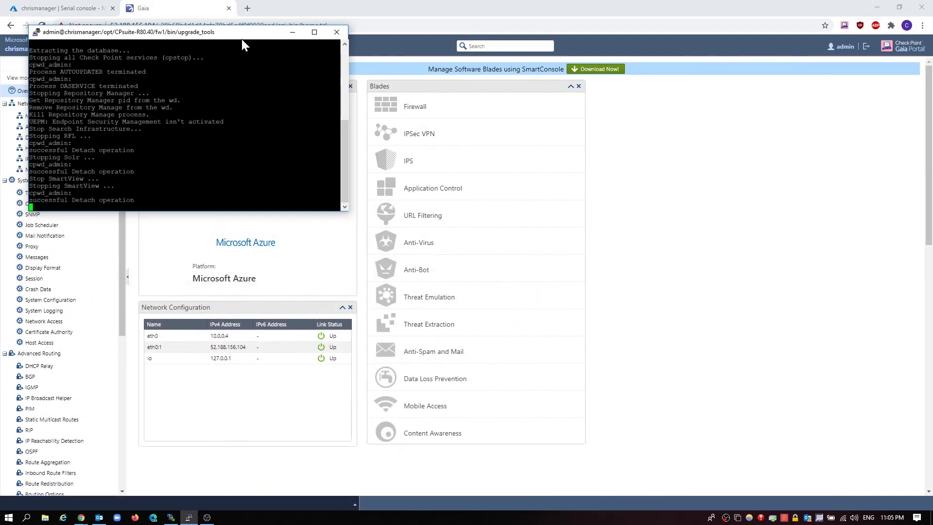
left_click_drag(242, 41, 490, 126)
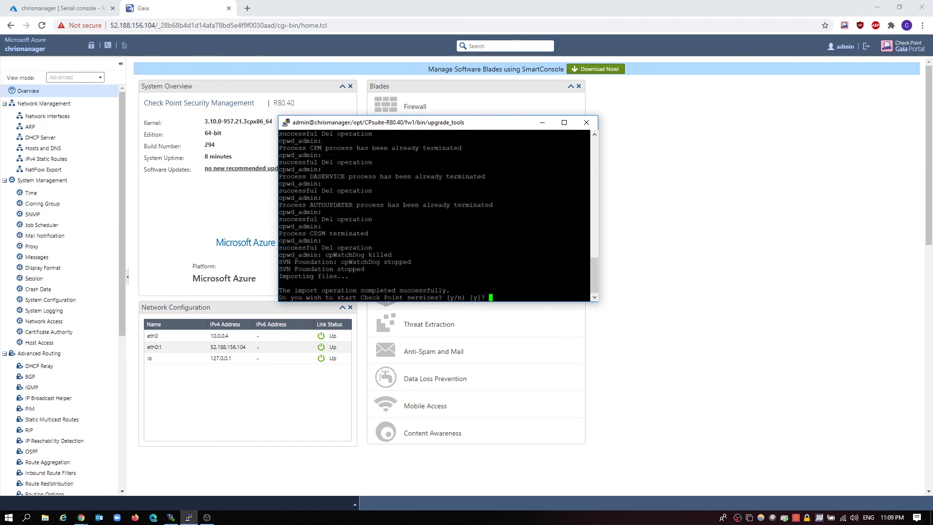
Confirm restarting Check Point services, then check the management API status
key("Return")
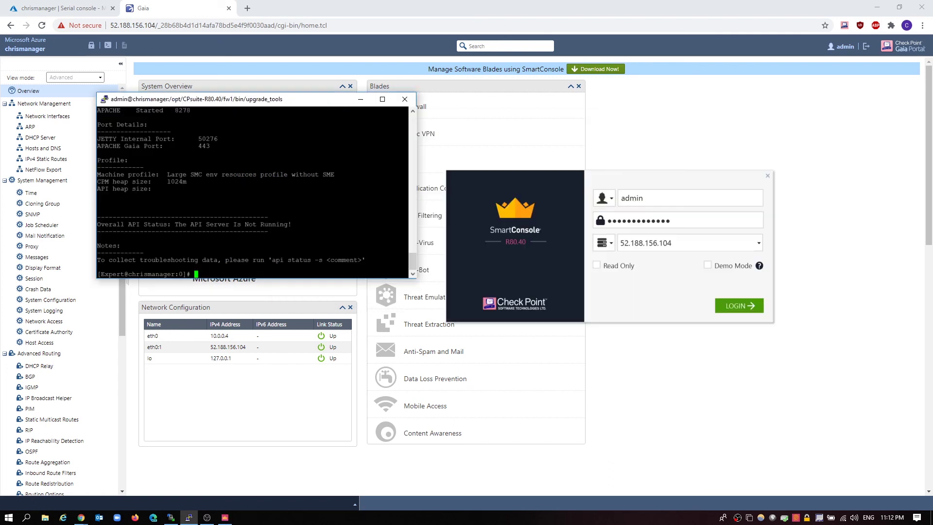
key("Up")
key("Return")
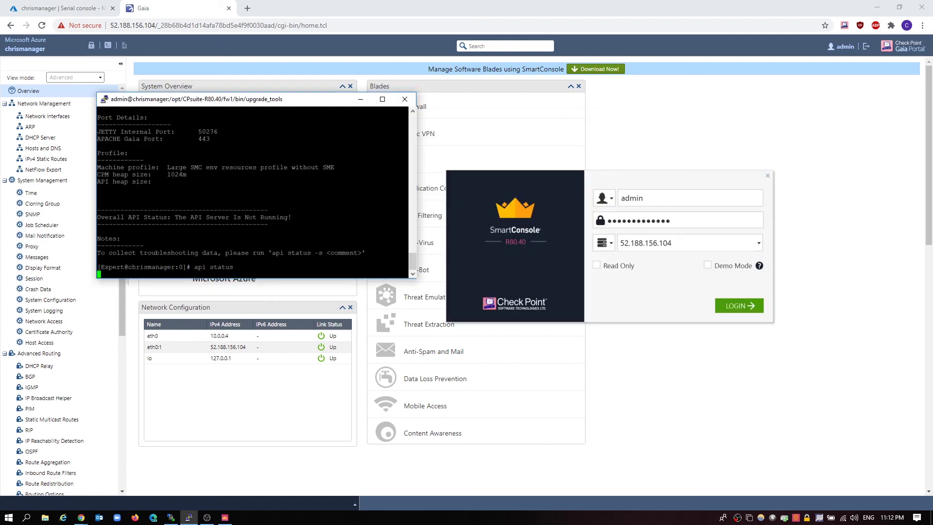
Re-check API status, log in to SmartConsole at 52.188.156.104, and minimize PuTTY
key("Up")
key("Return")
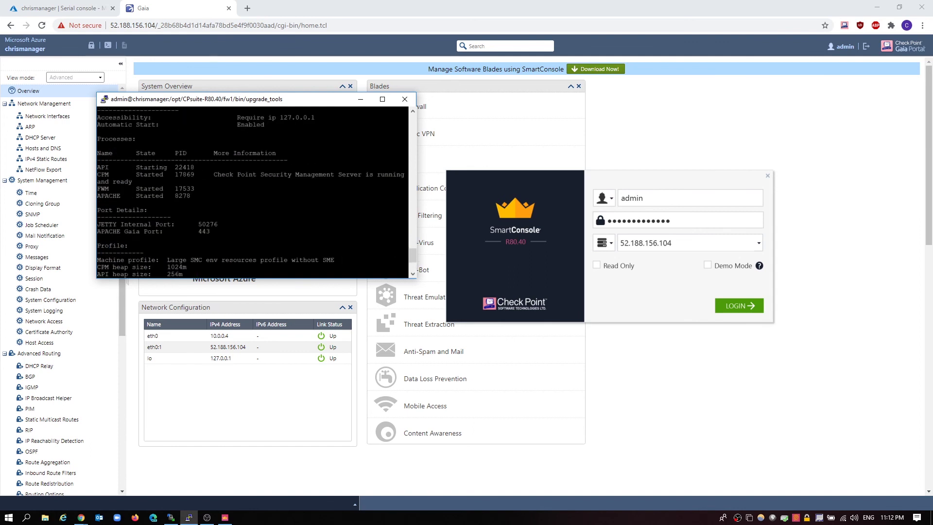
left_click_drag(655, 179, 475, 170)
left_click(564, 291)
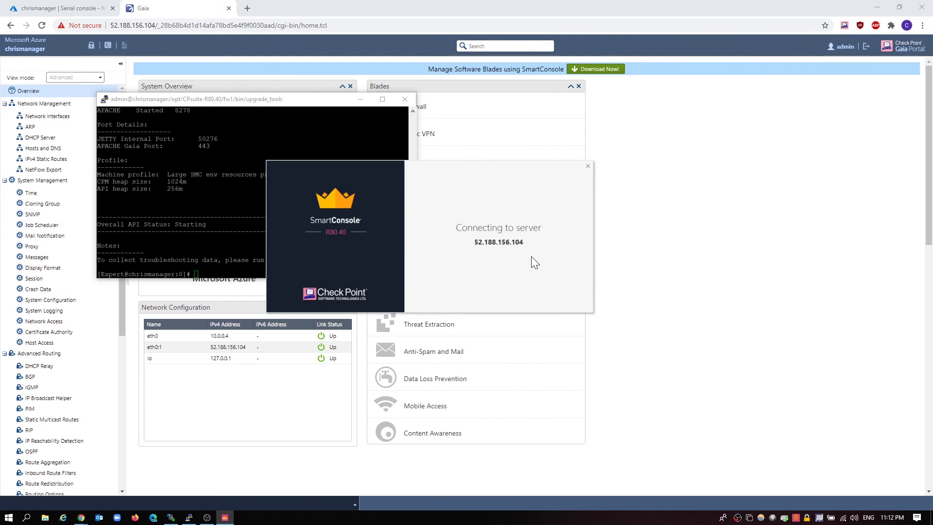
left_click(359, 100)
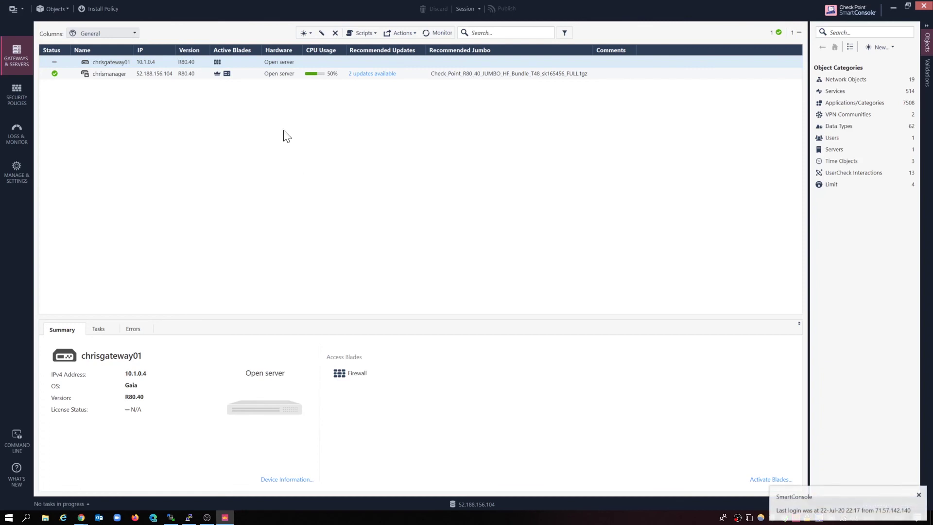
Select chrismanager and list Network Objects > Hosts, showing the Test host at 1.1.1.1
left_click(234, 76)
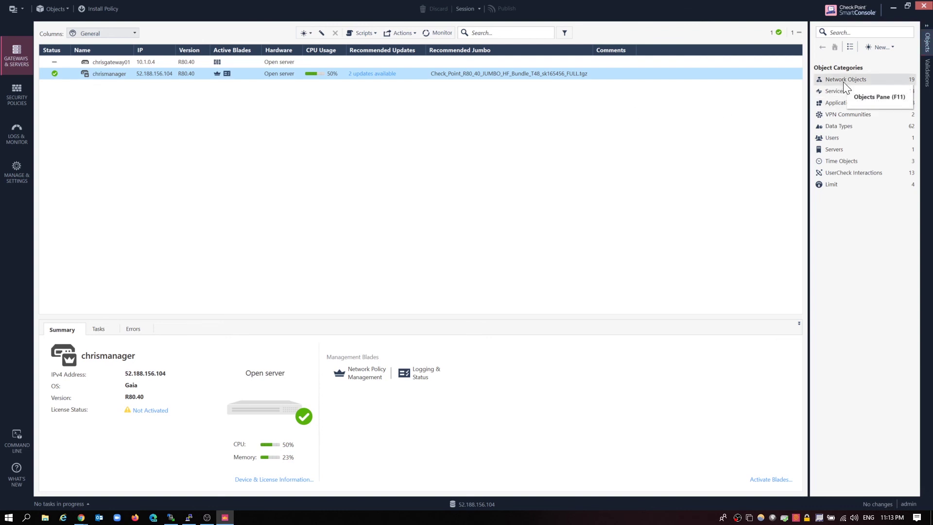
left_click(828, 82)
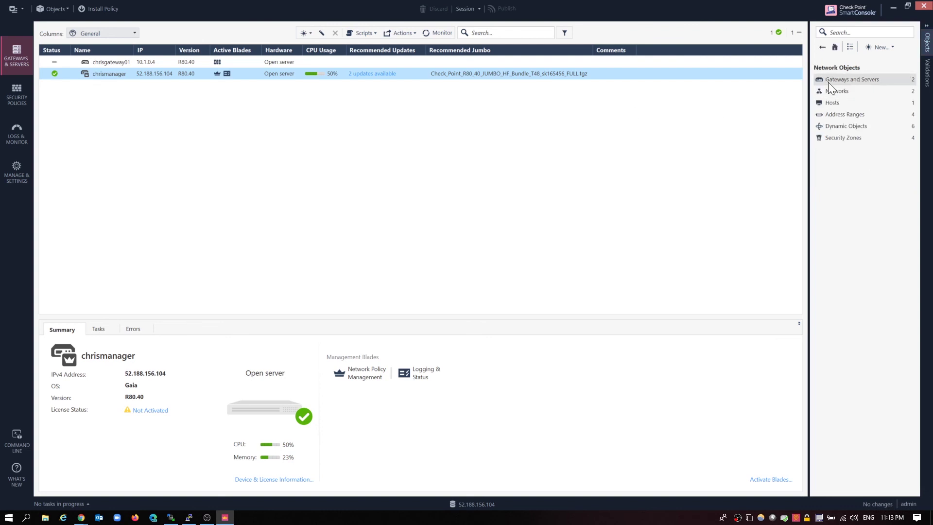
left_click(839, 103)
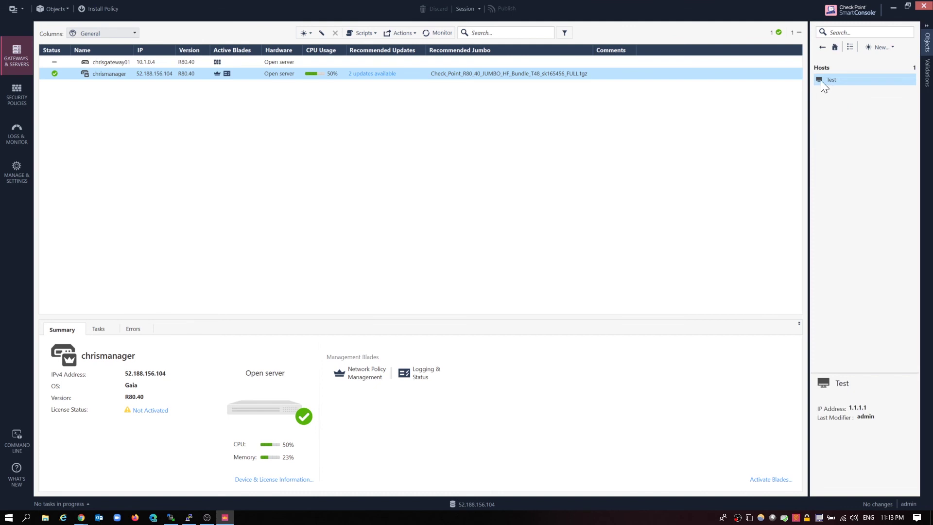
mouse_move(864, 83)
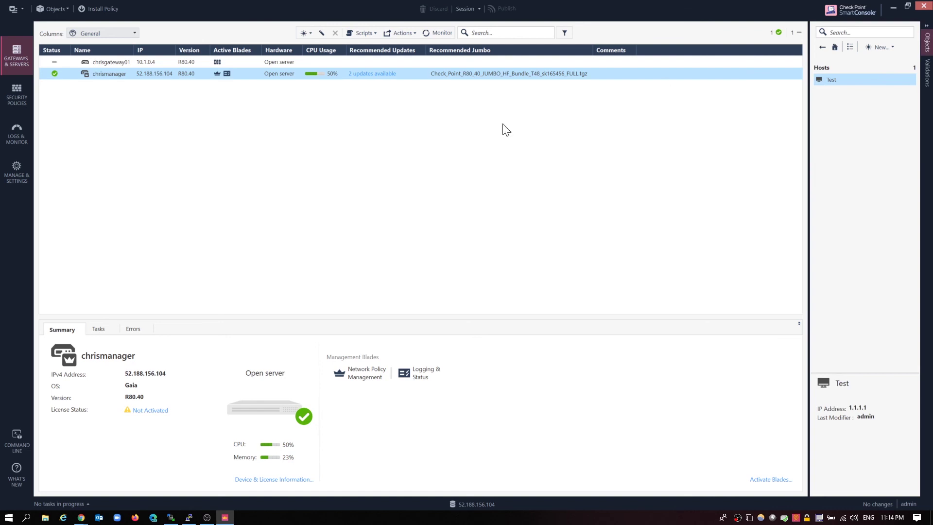
double_click(147, 61)
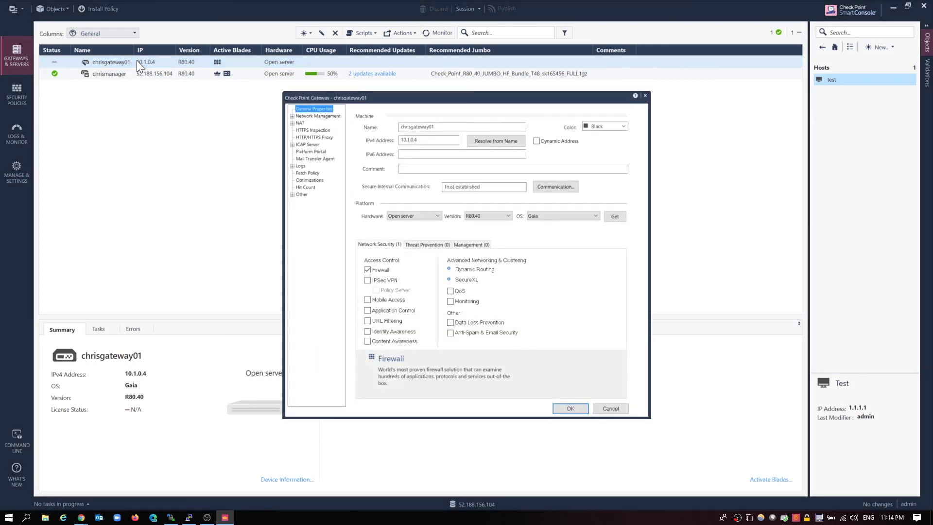
left_click(555, 186)
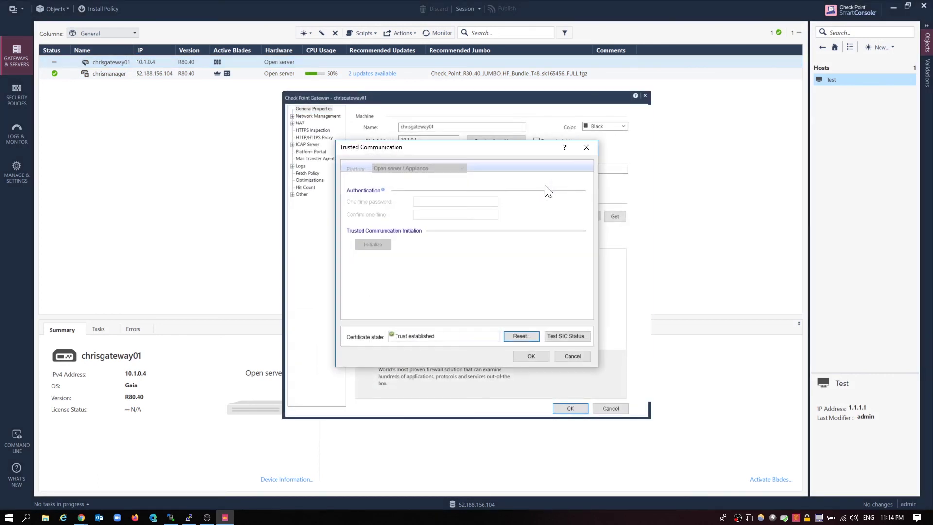
left_click(558, 336)
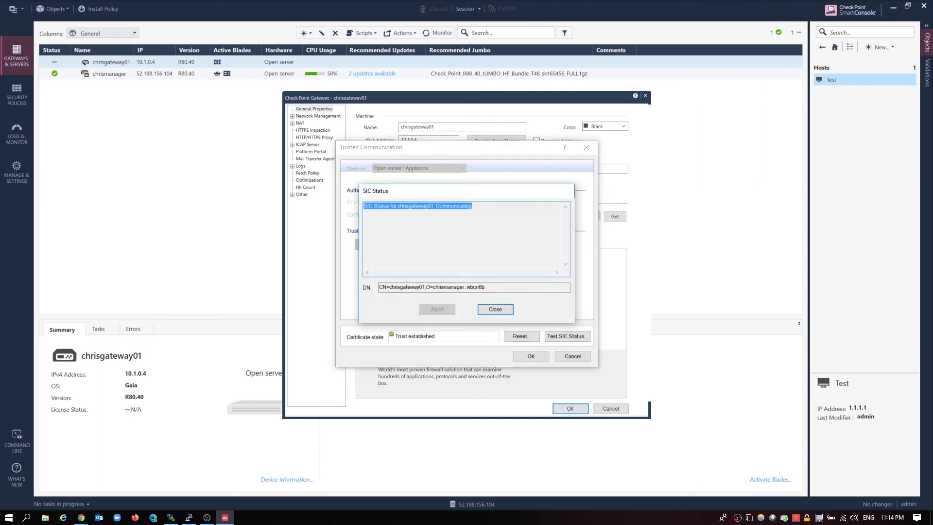
left_click(499, 309)
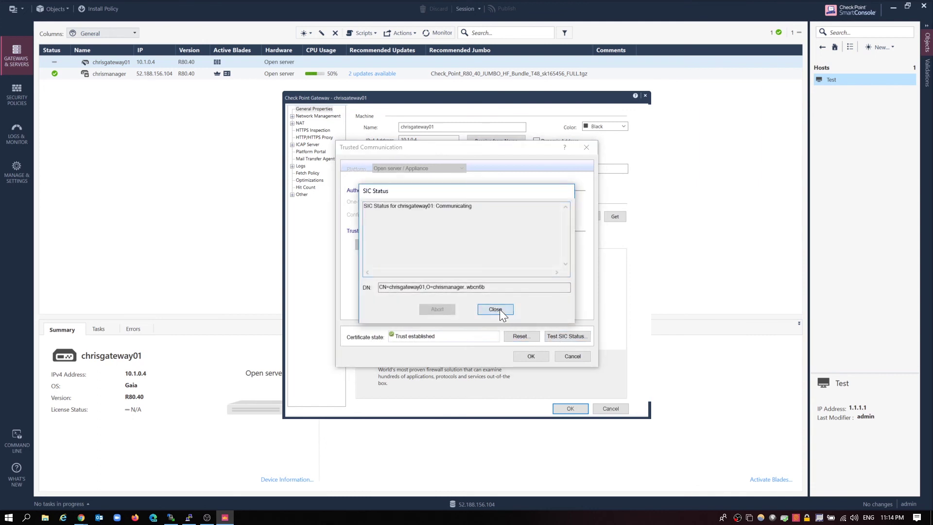
left_click(570, 356)
left_click(645, 96)
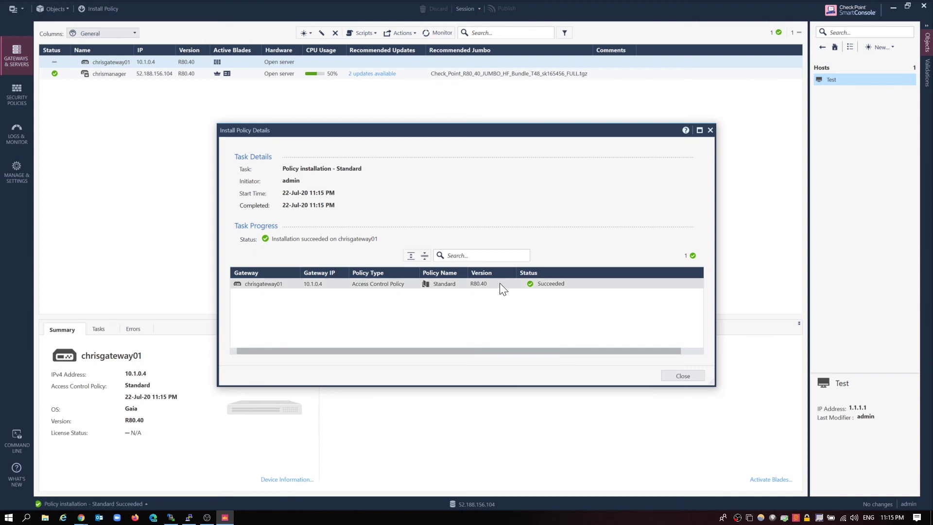
Close the Install Policy Details window once Standard is installed on chrisgateway01
left_click(693, 378)
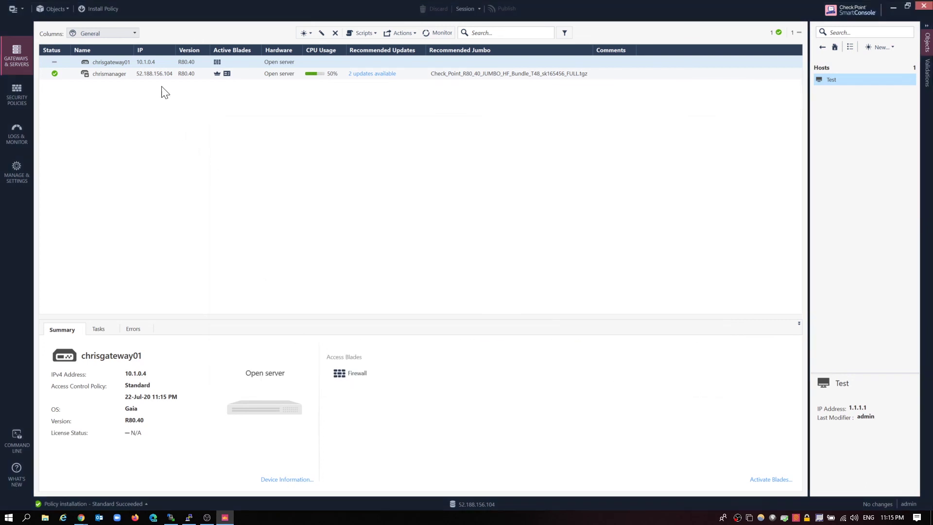